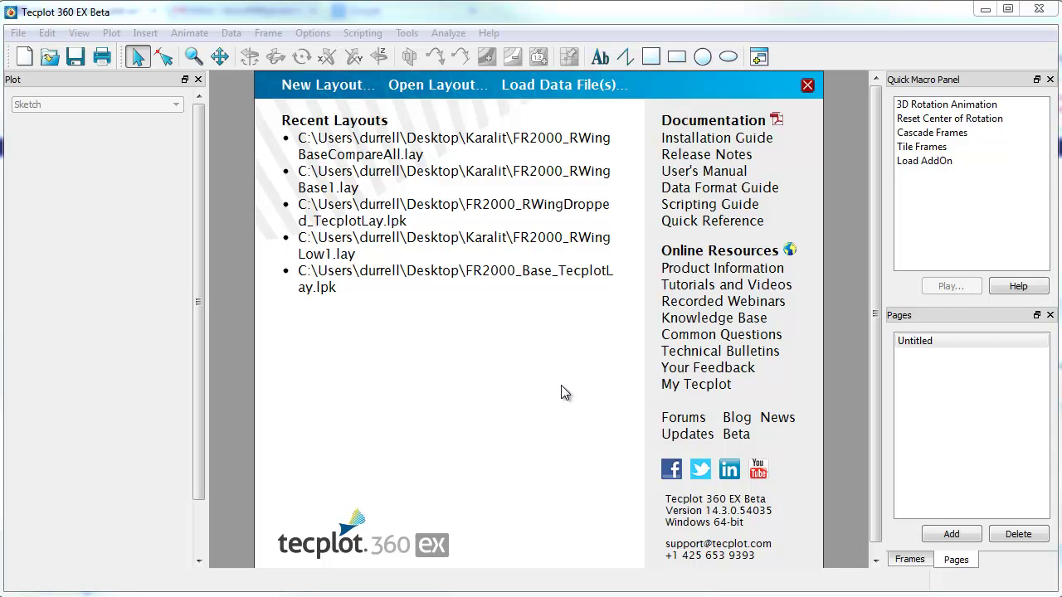
- Open TECFR2000_v211_Base_1INT.plt from the desktop Karalit folder through Load Data Files
left_click(49, 58)
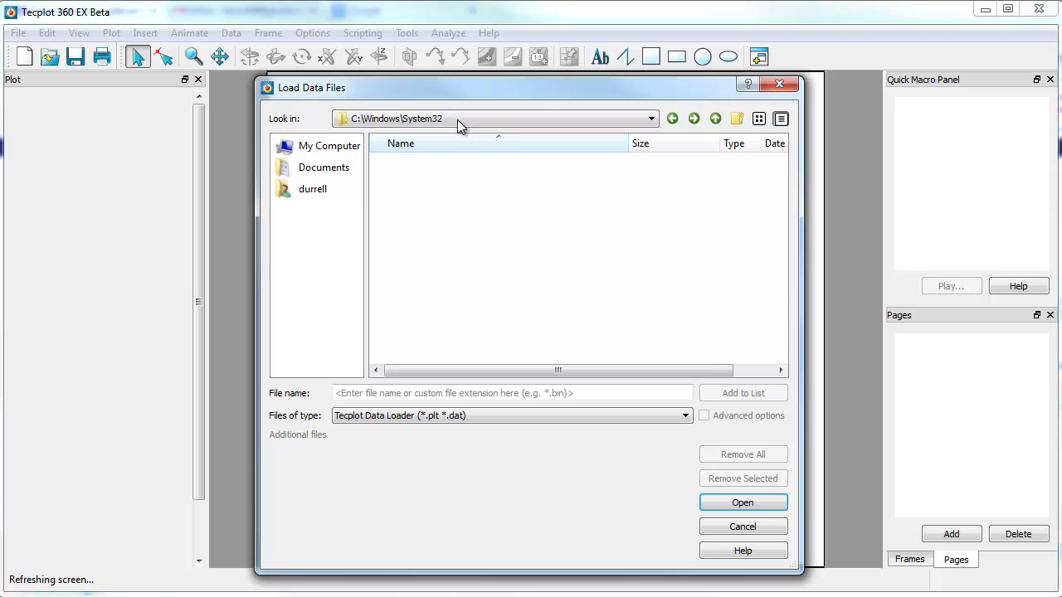
left_click(457, 119)
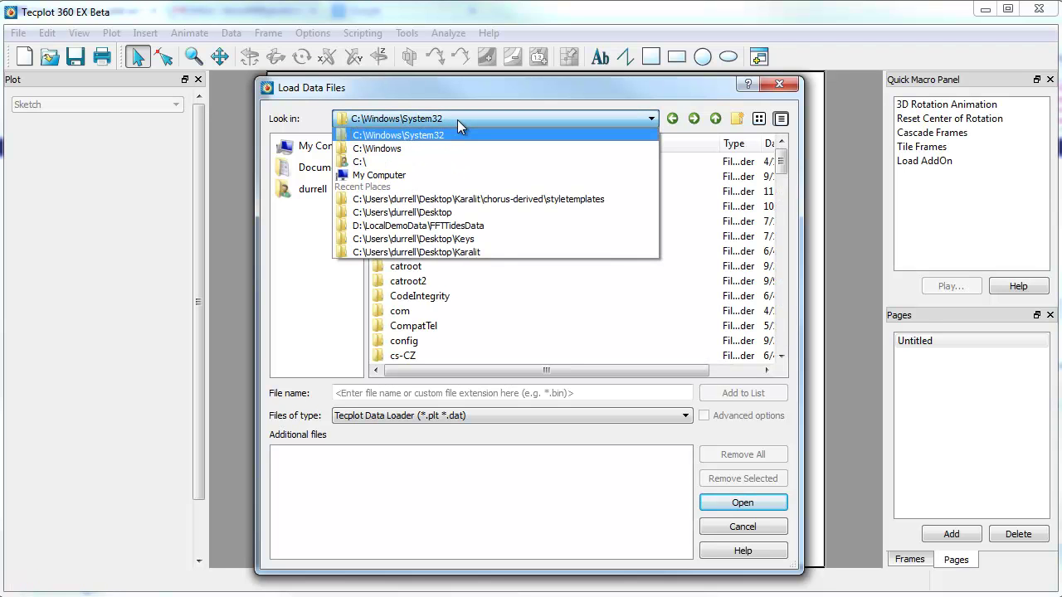
left_click(461, 250)
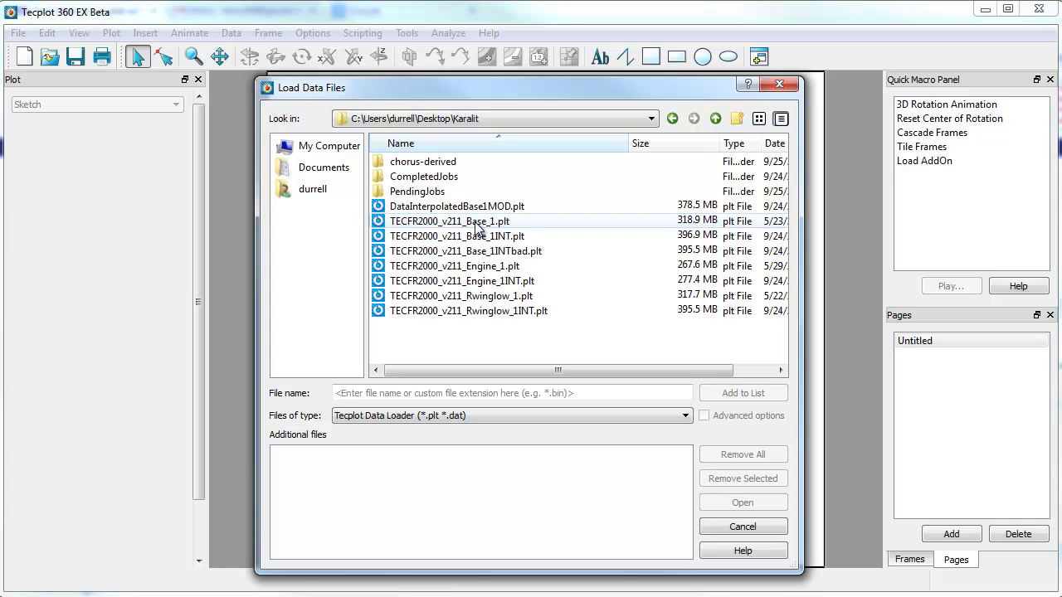
left_click(479, 236)
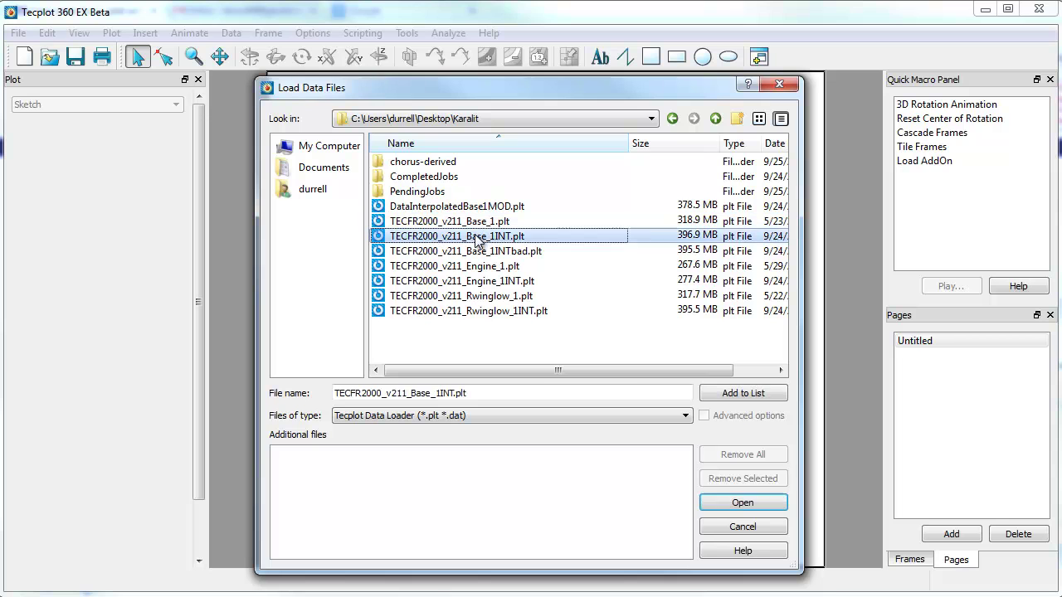
left_click(736, 503)
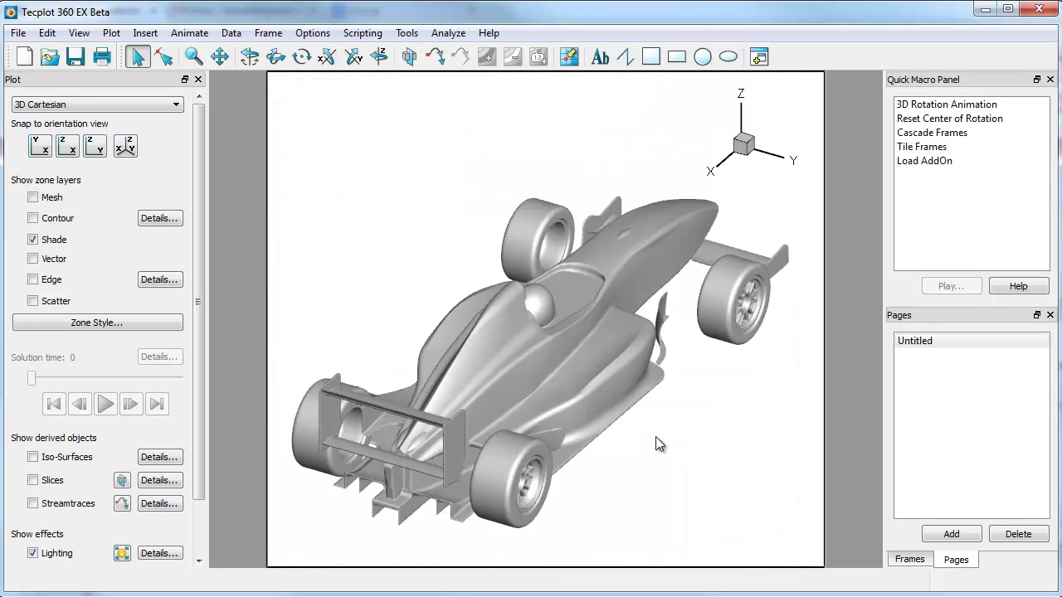
- Stretch the plot frame wider on both its left and right sides
left_click(824, 336)
left_click_drag(825, 335, 882, 324)
left_click_drag(268, 318, 211, 319)
- Orbit the race car model to a new viewing angle
middle_click_drag(608, 432, 575, 463)
right_click(574, 463)
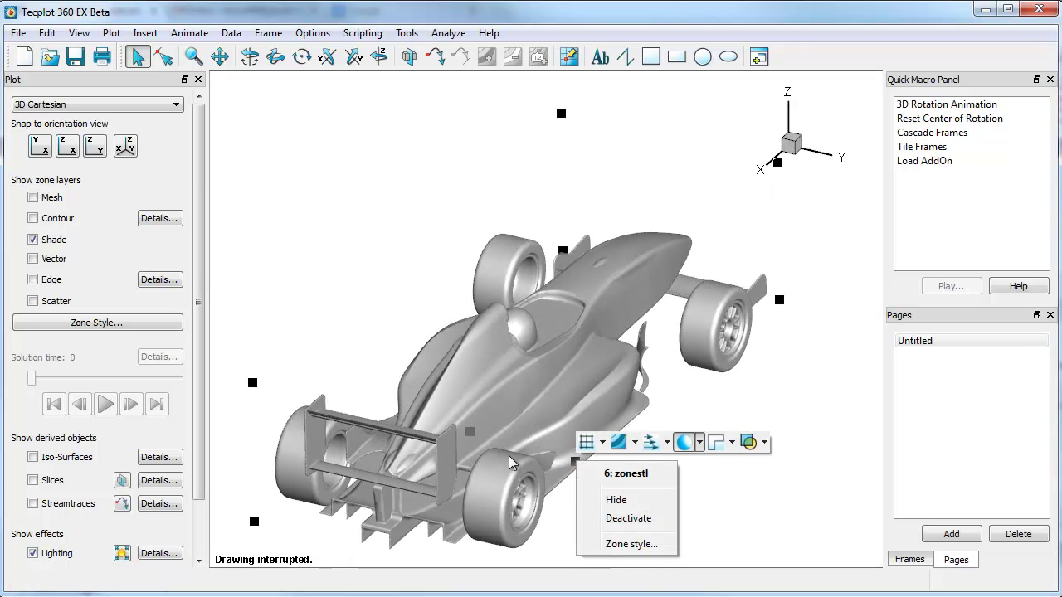
key("Escape")
middle_click_drag(665, 436, 581, 504)
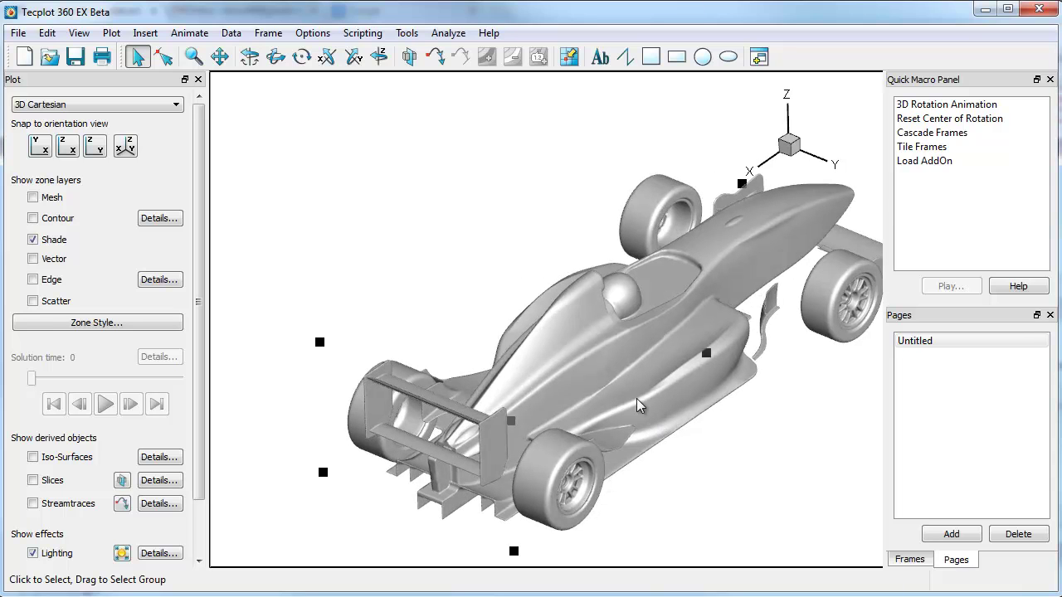
left_click(596, 385)
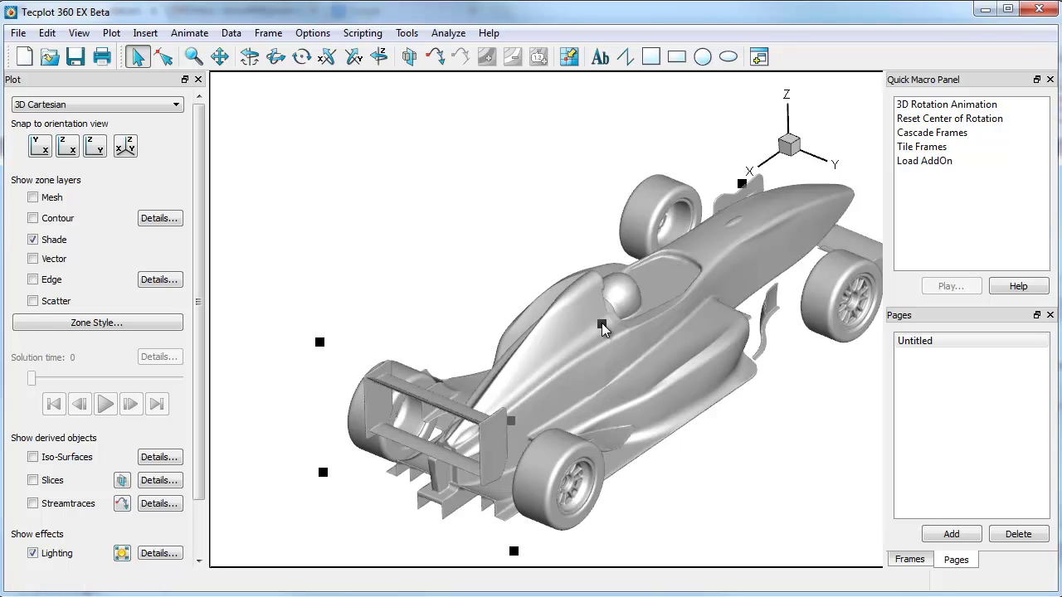
middle_click_drag(644, 362, 668, 394)
- Colour the selected wheel zones by contour variable C2: P (pressure)
right_click(711, 436)
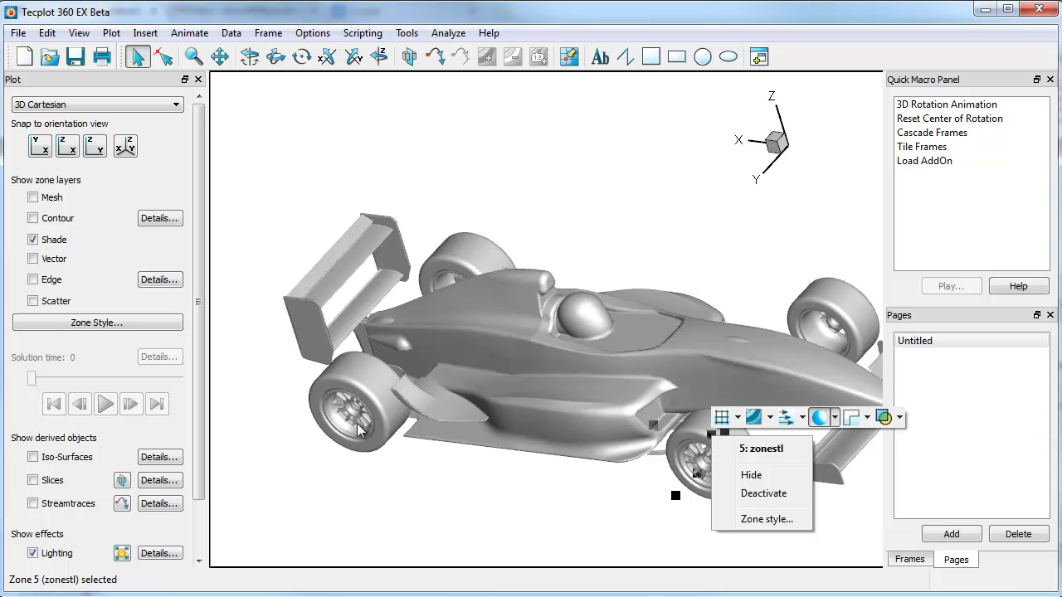
left_click(683, 467)
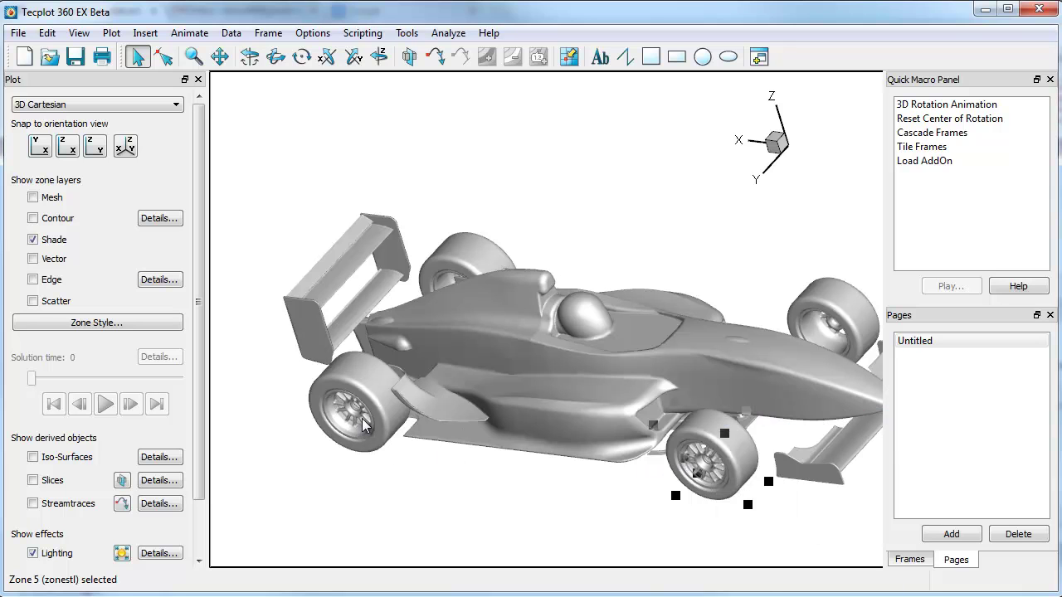
left_click(365, 423, "shift")
right_click(703, 443)
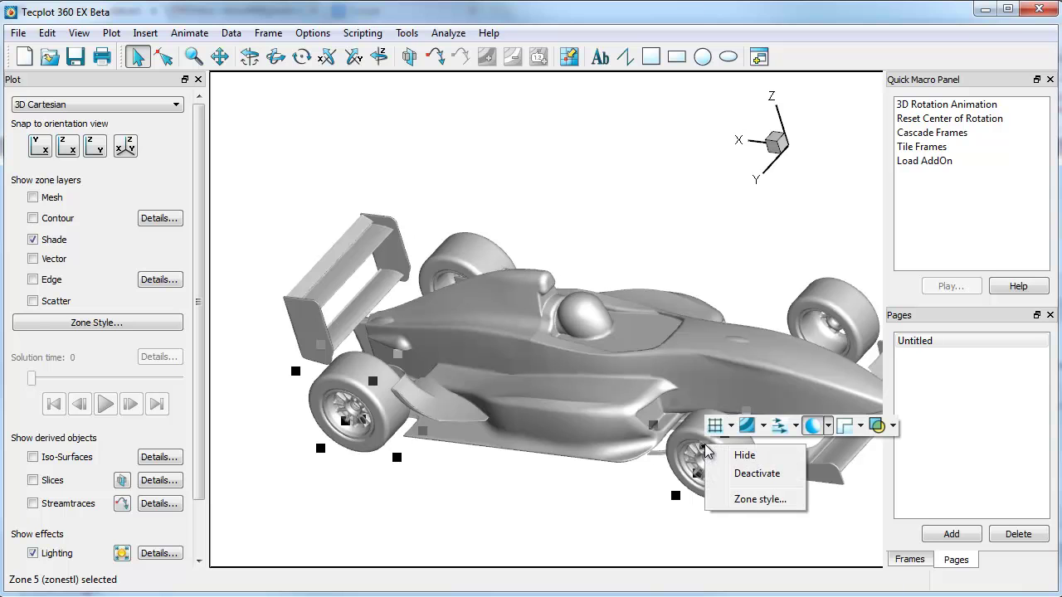
left_click(763, 426)
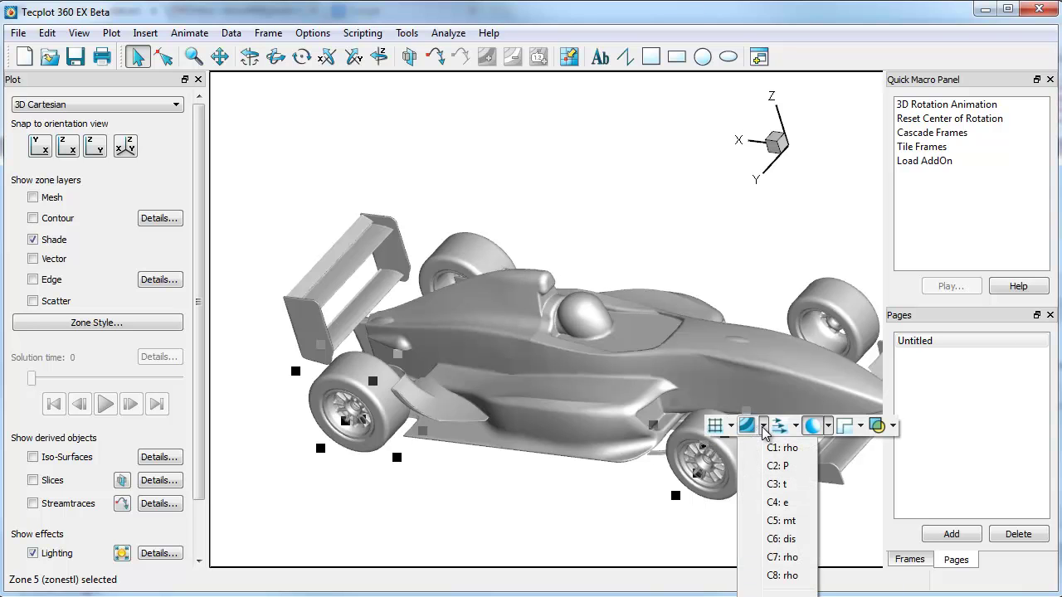
left_click(779, 472)
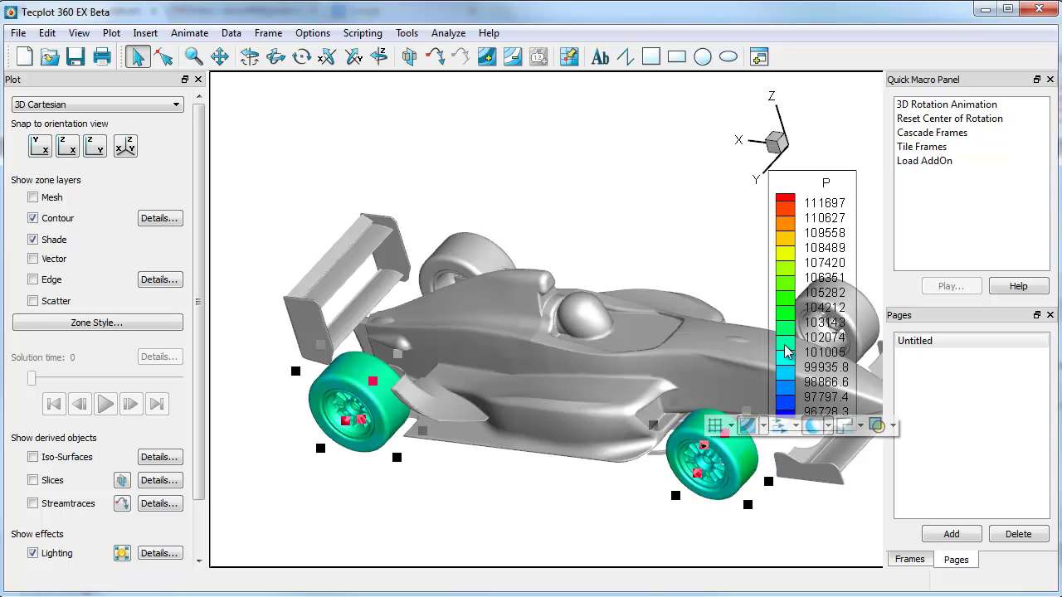
- Colour the rear and front wings by contour variable C2: P
middle_click_drag(401, 420, 602, 462)
left_click(406, 439)
left_click(332, 300)
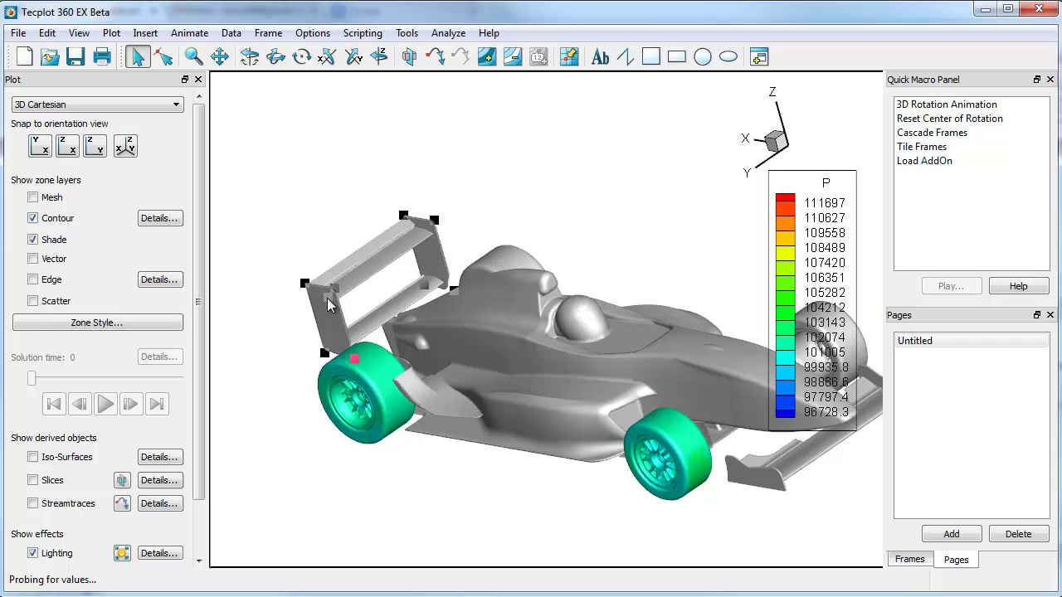
left_click(778, 475, "shift")
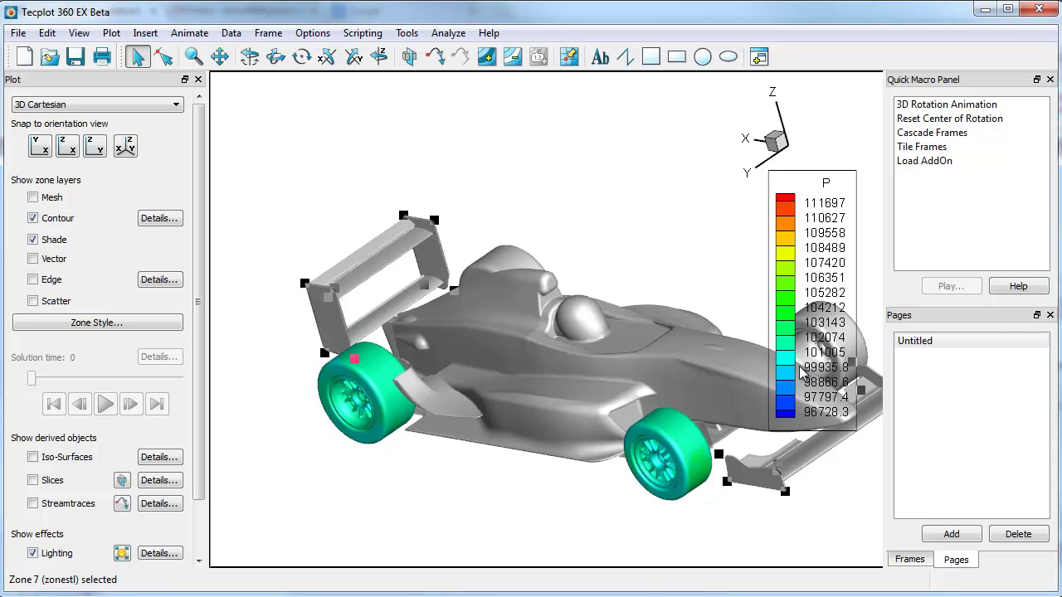
right_click(802, 452)
left_click(860, 432)
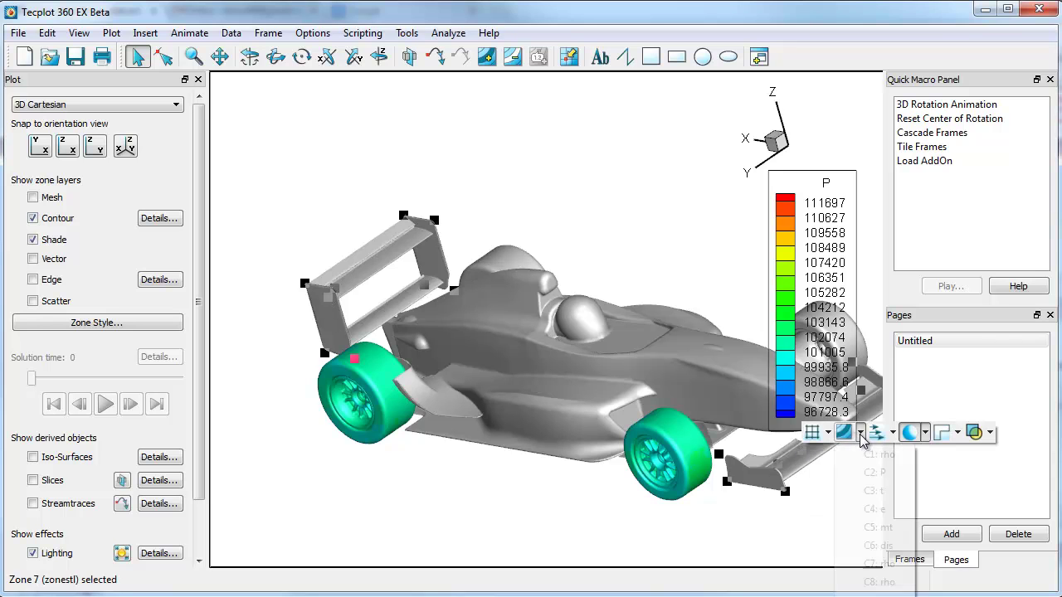
left_click(879, 470)
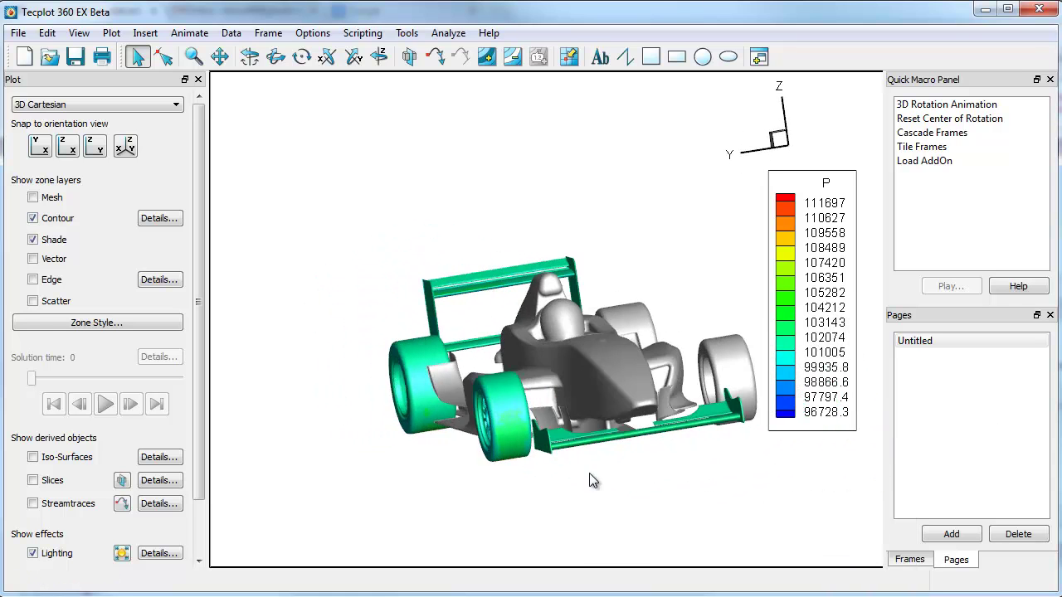
- Orbit the car to inspect the pressure-coloured wings from several angles
middle_click_drag(589, 474, 719, 525)
left_click(718, 524)
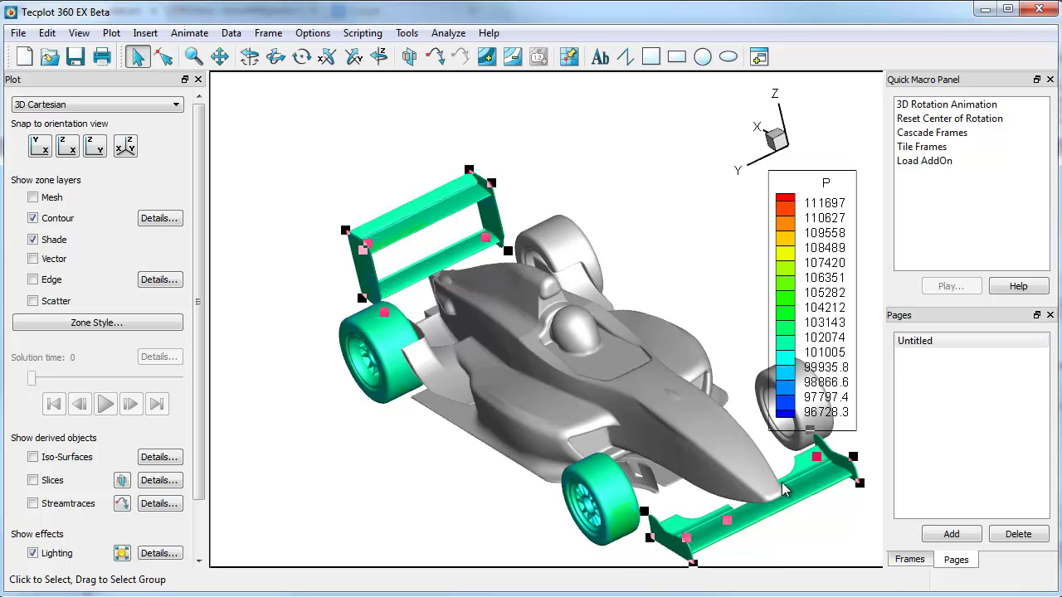
middle_click_drag(713, 494, 651, 533)
left_click(651, 533)
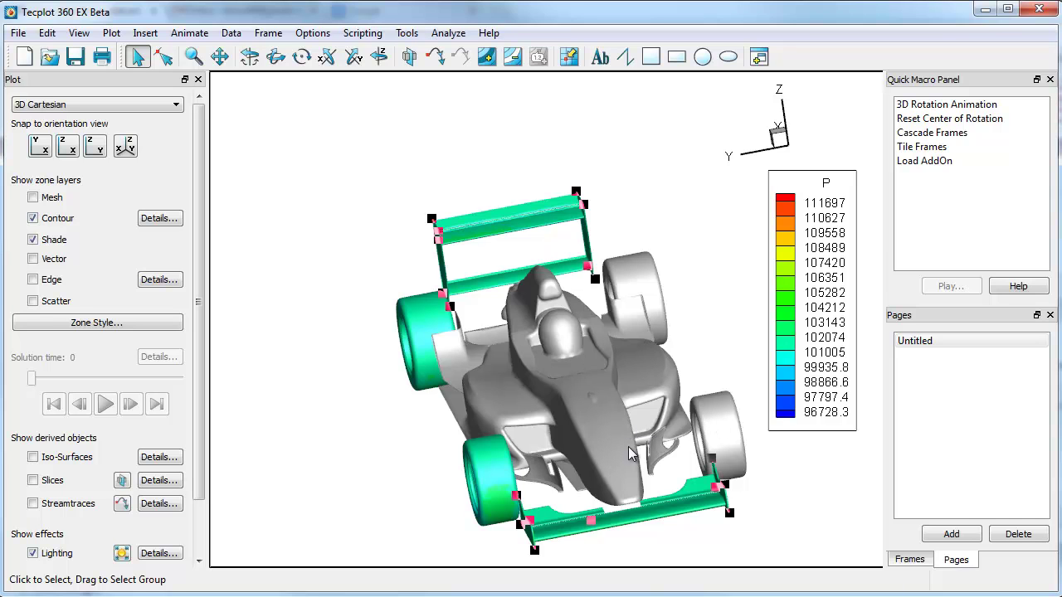
mouse_move(561, 504)
right_mouse_down("ctrl")
mouse_move(693, 472)
mouse_move(557, 485)
right_mouse_up("ctrl")
- Place a slice plane lengthwise through the car and rotate to a side-on view
left_click(121, 481)
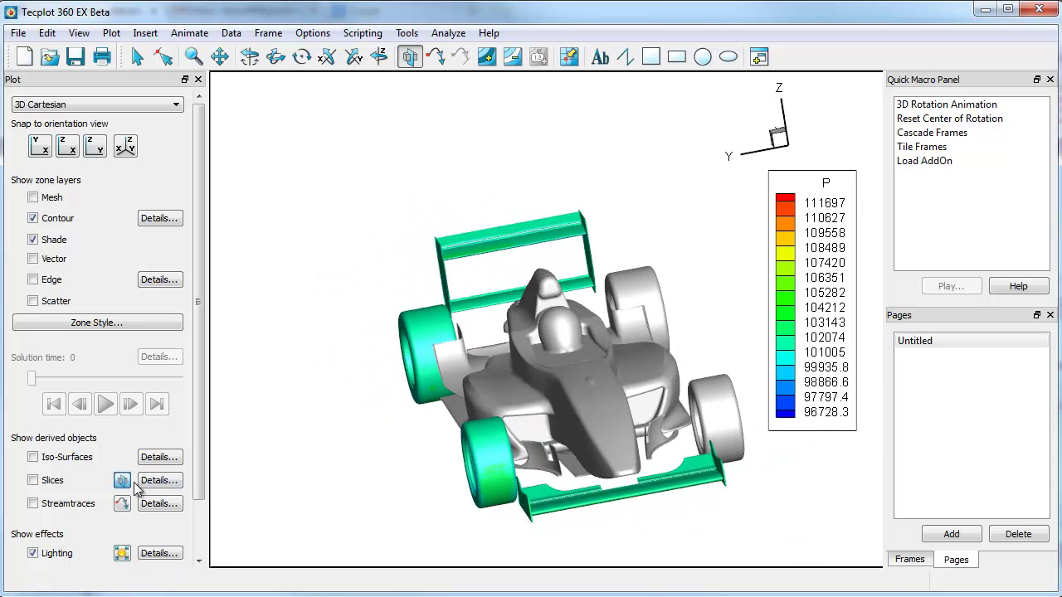
left_click(551, 376)
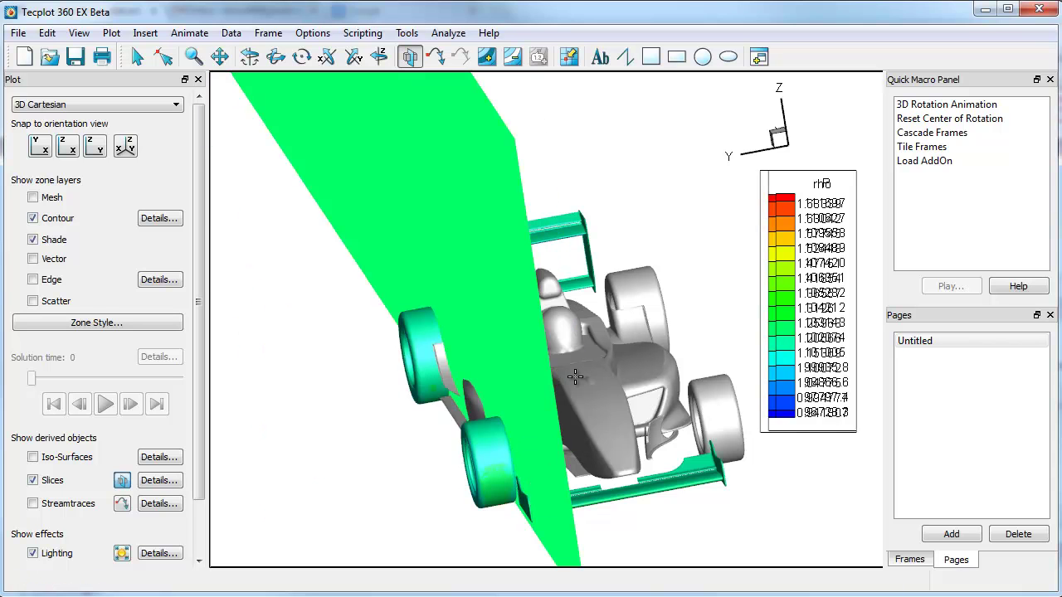
left_click(579, 383)
left_click_drag(578, 393, 651, 380)
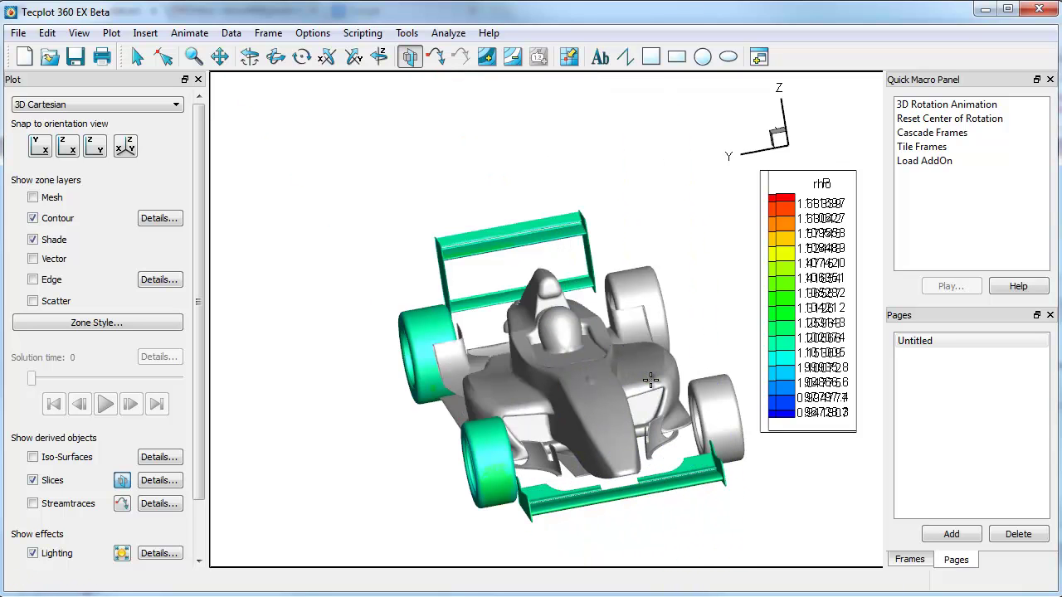
middle_click_drag(569, 374, 353, 374)
middle_click_drag(418, 316, 567, 325)
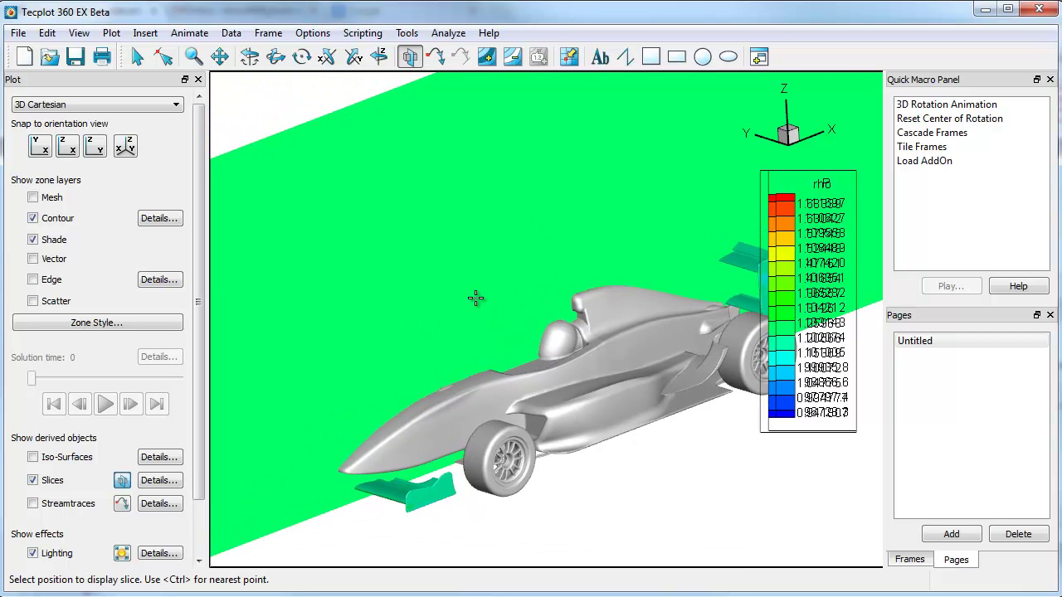
- Probe the slice plane, then briefly toggle surface vectors on and off
left_click(475, 298)
left_click(583, 327)
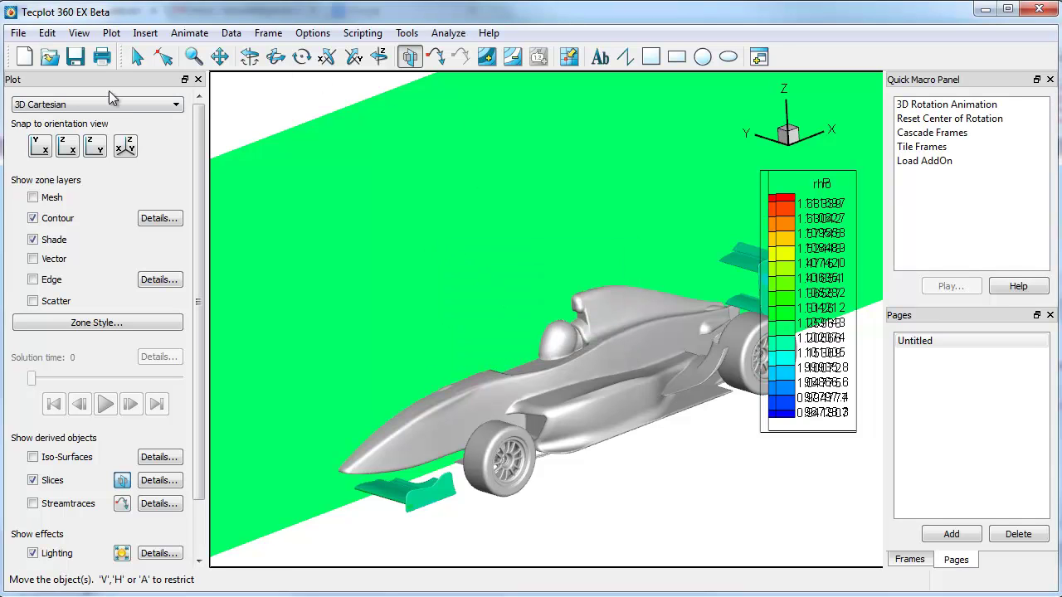
left_click(40, 262)
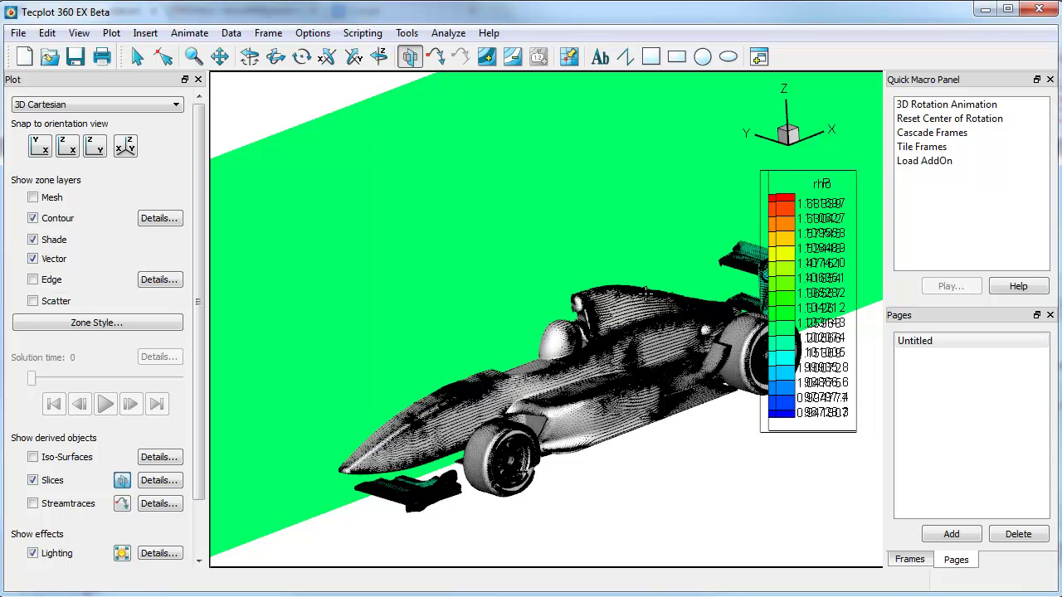
left_click(55, 260)
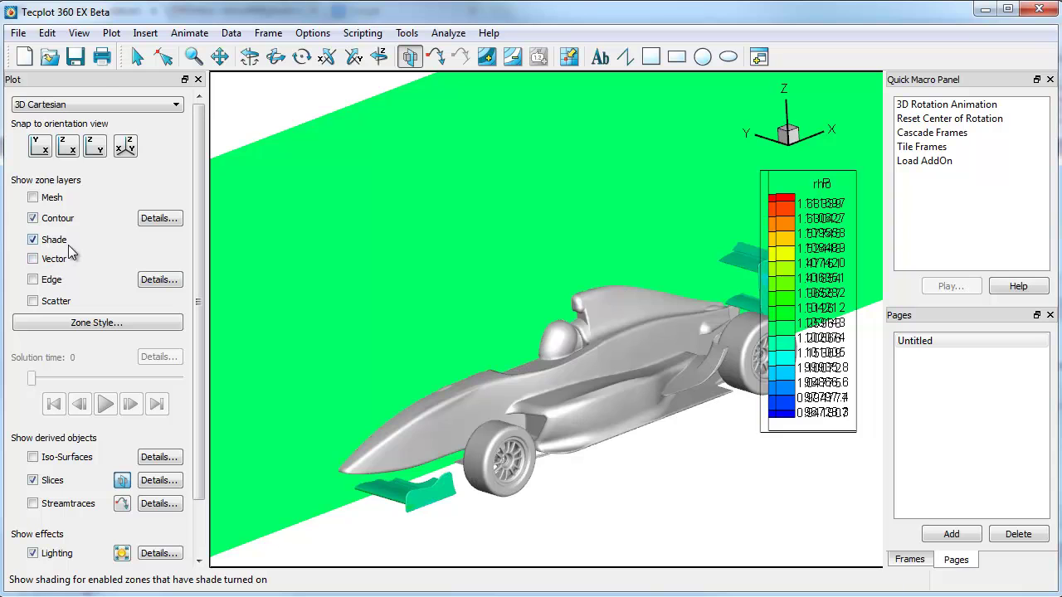
- Assign the vector variables as U = u, V = v, W = w
left_click(111, 33)
mouse_move(187, 215)
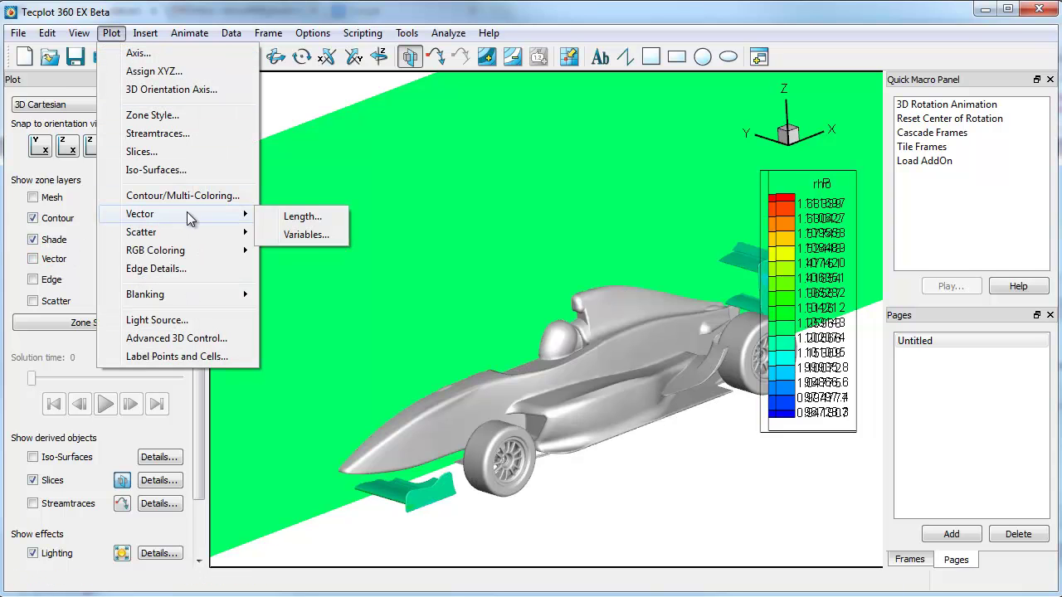
left_click(306, 234)
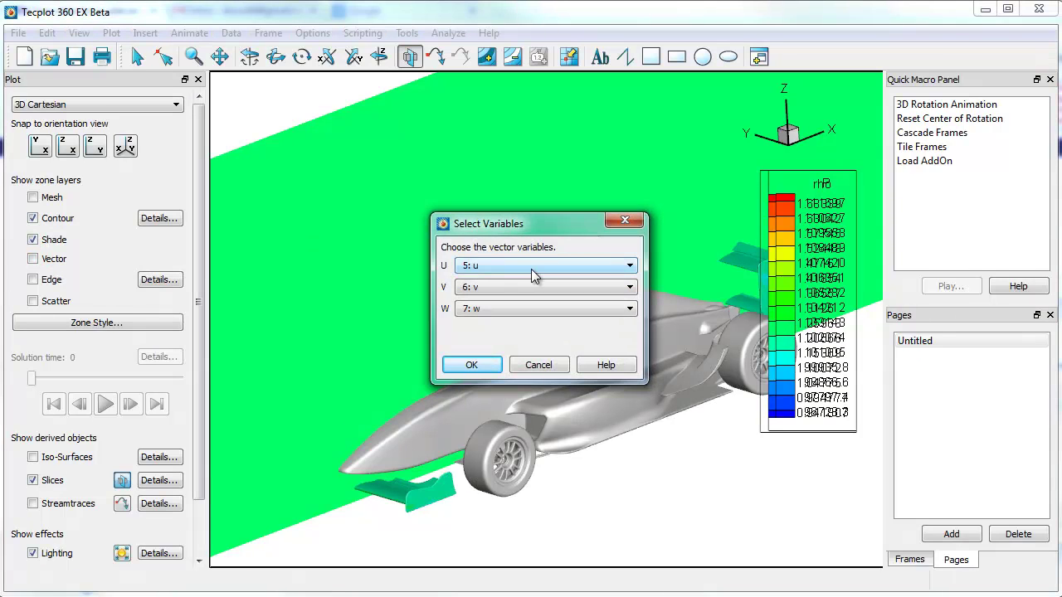
left_click(491, 365)
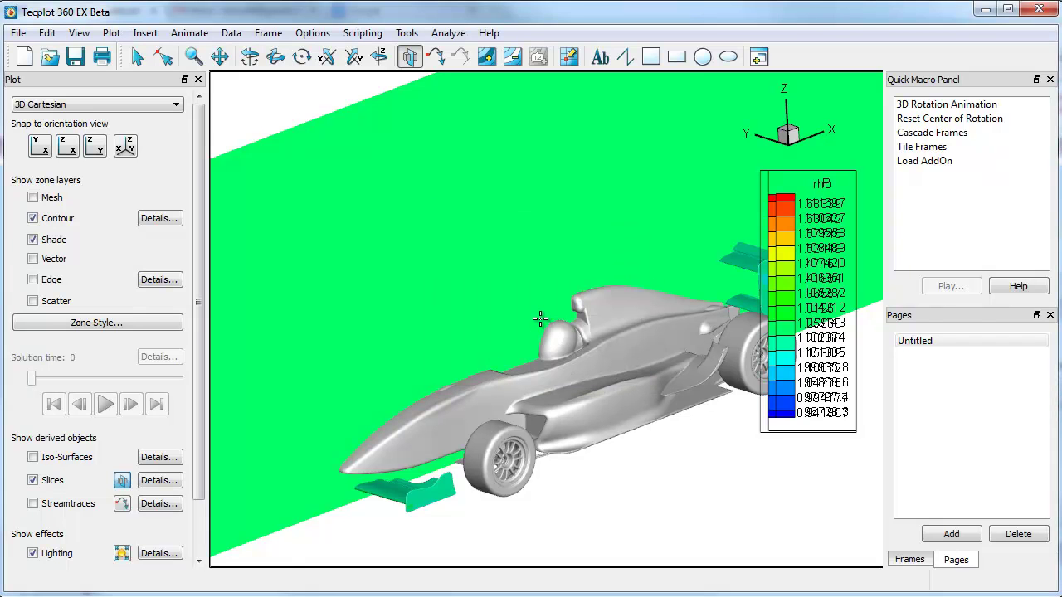
- Hide the green contour-coloured slice plane
right_click(443, 336)
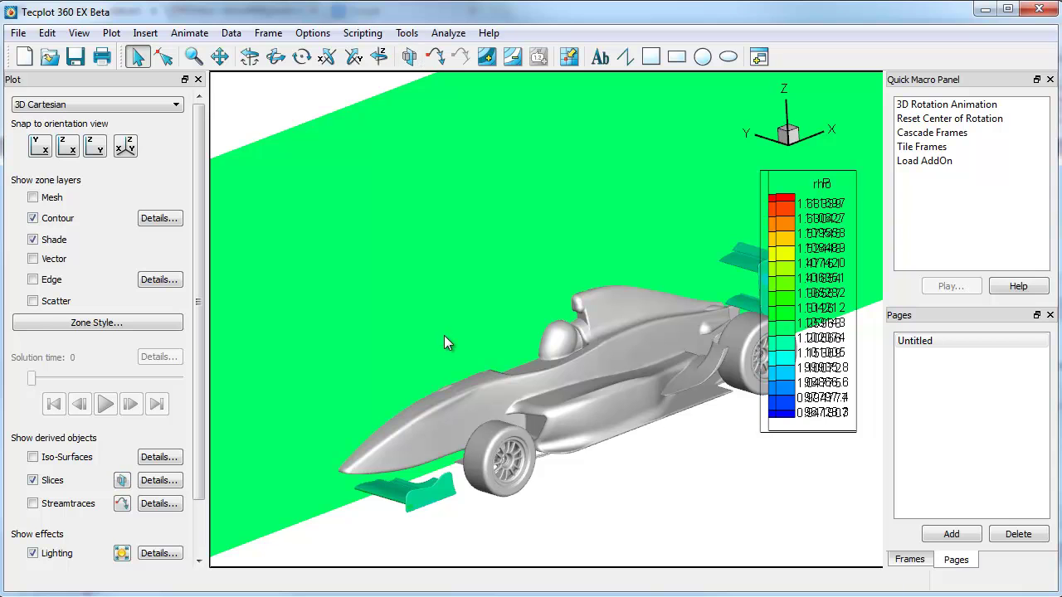
right_click(400, 235, "ctrl")
left_click(400, 237)
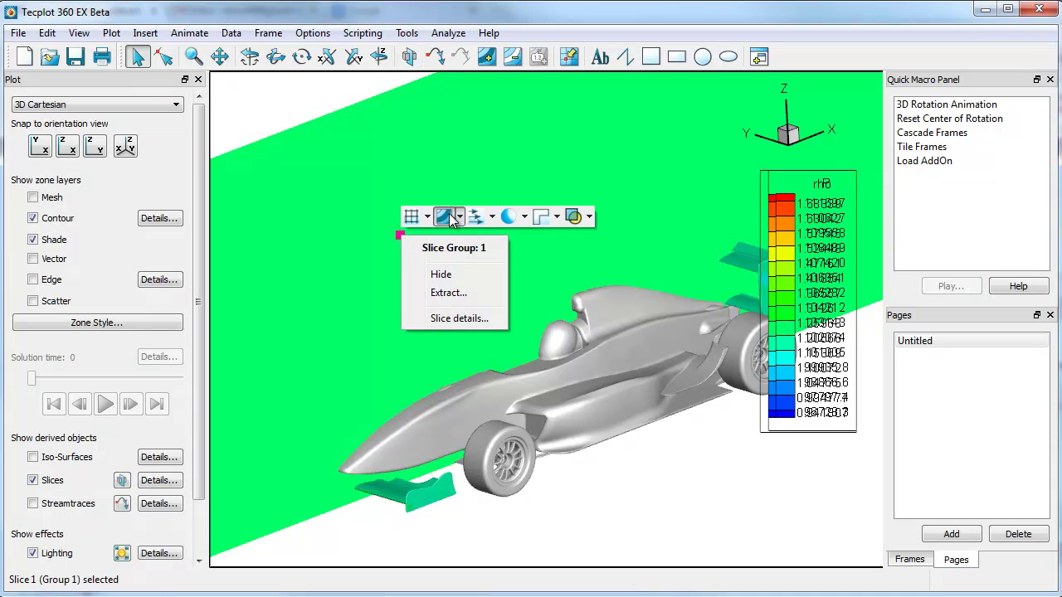
left_click(478, 217)
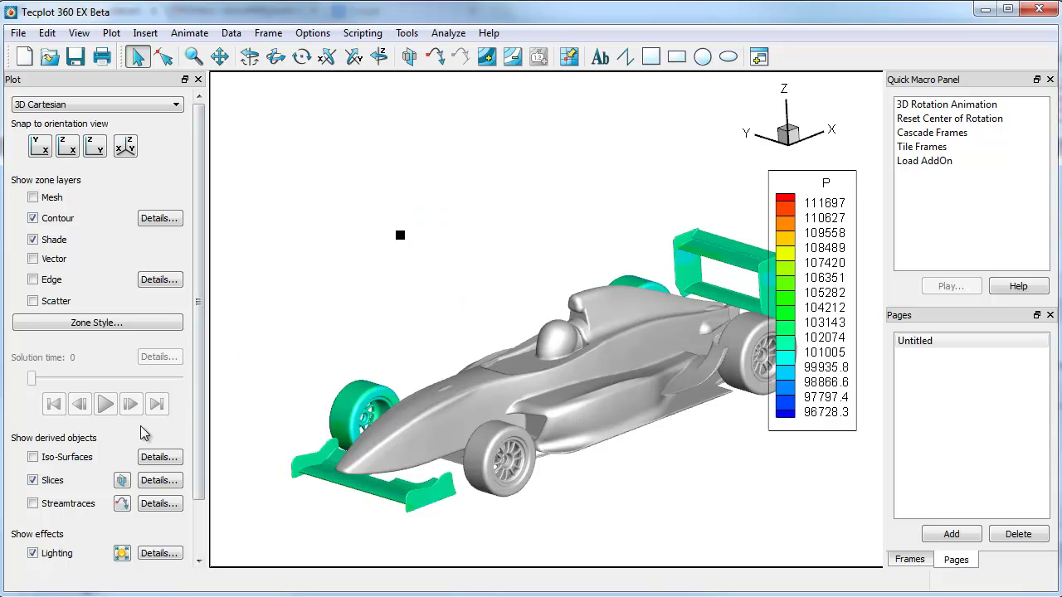
- Place the vector slice at the front wheel, then move it through the cockpit
left_click(121, 480)
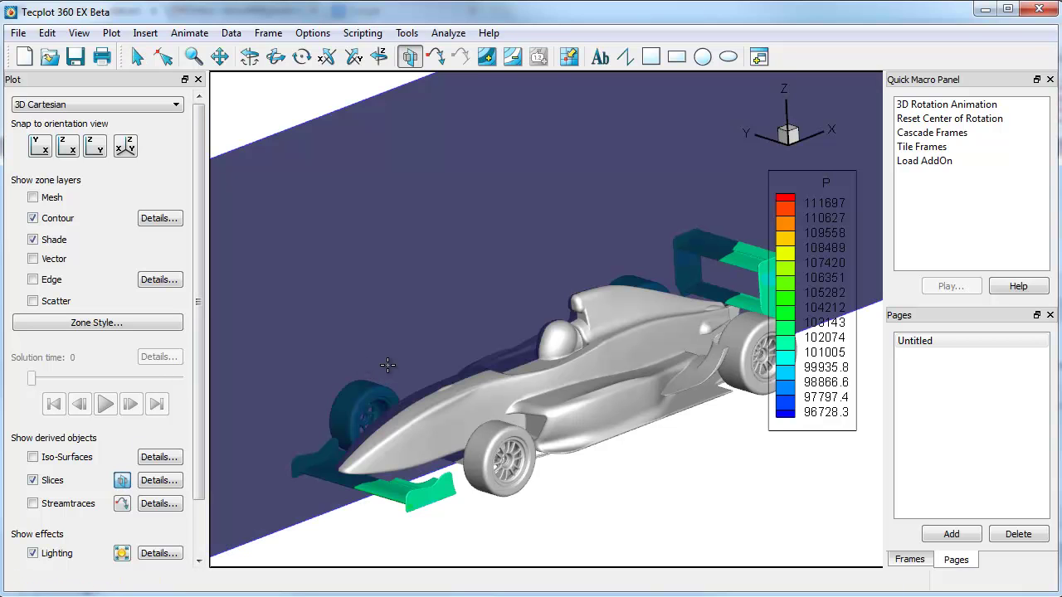
left_click(366, 391)
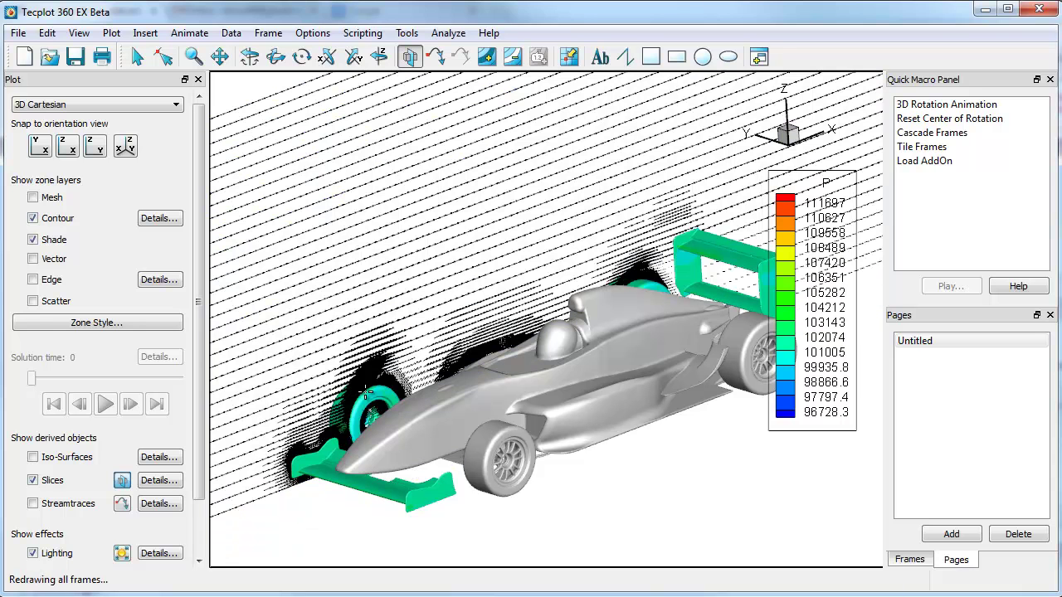
left_click(542, 338)
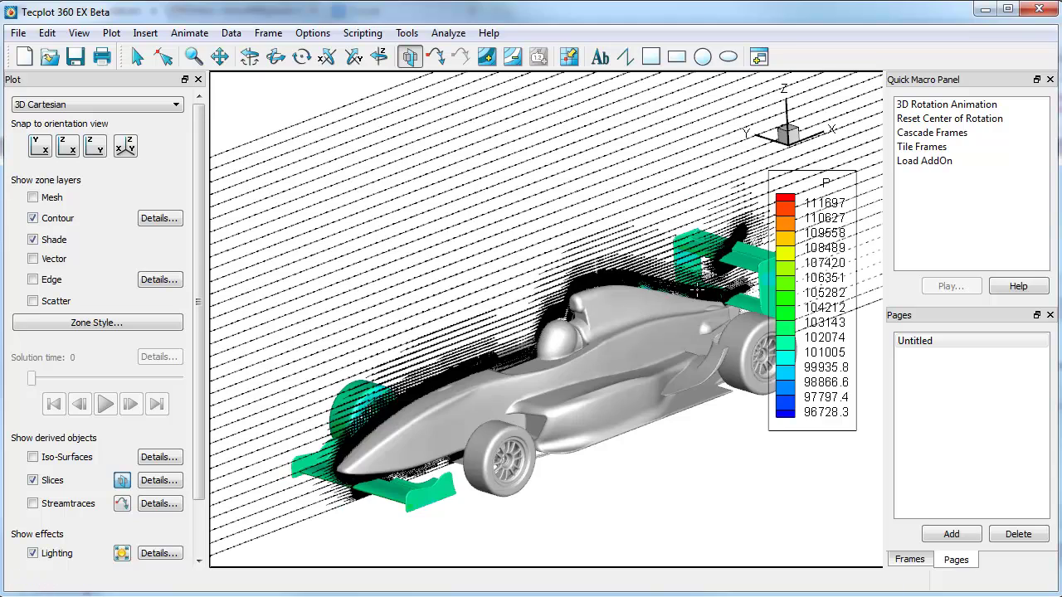
scroll(698, 303, "up", 5)
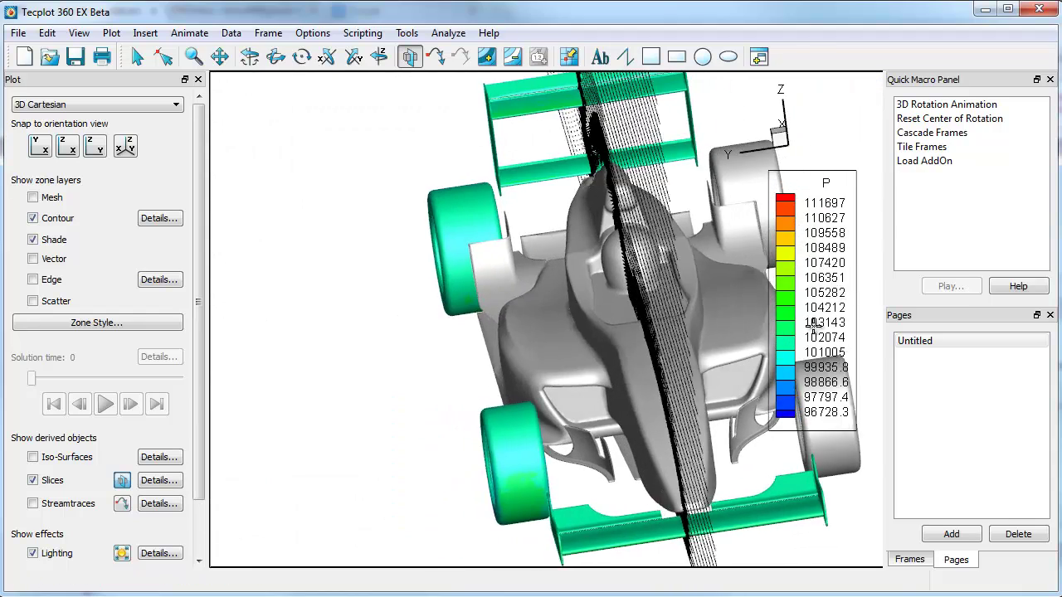
- Rotate the sliced car to a rear three-quarter view and fit the frame with Ctrl+F
middle_click_drag(812, 322, 546, 428)
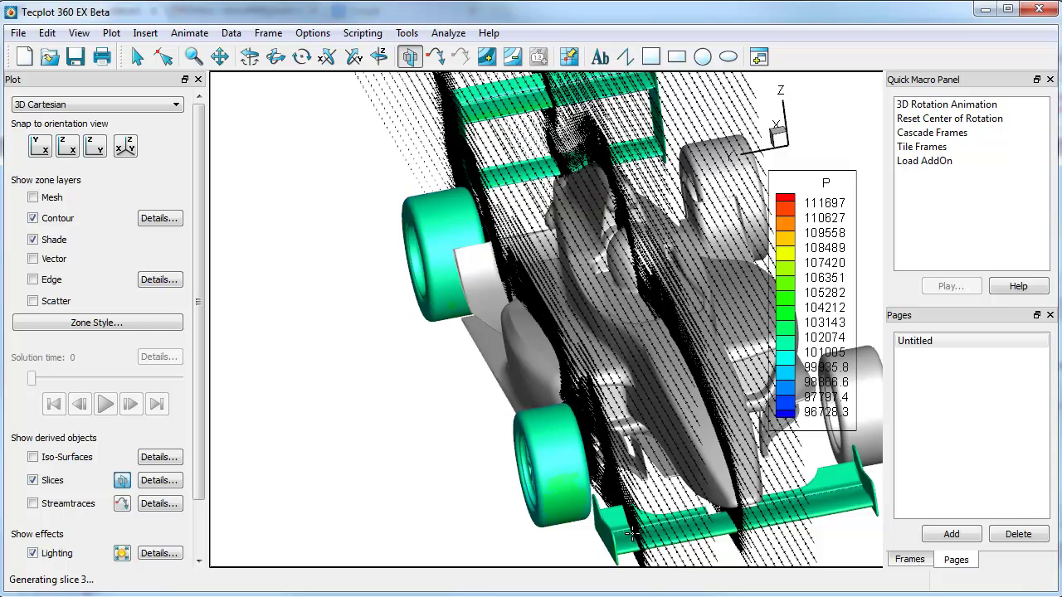
middle_click_drag(662, 526, 709, 469)
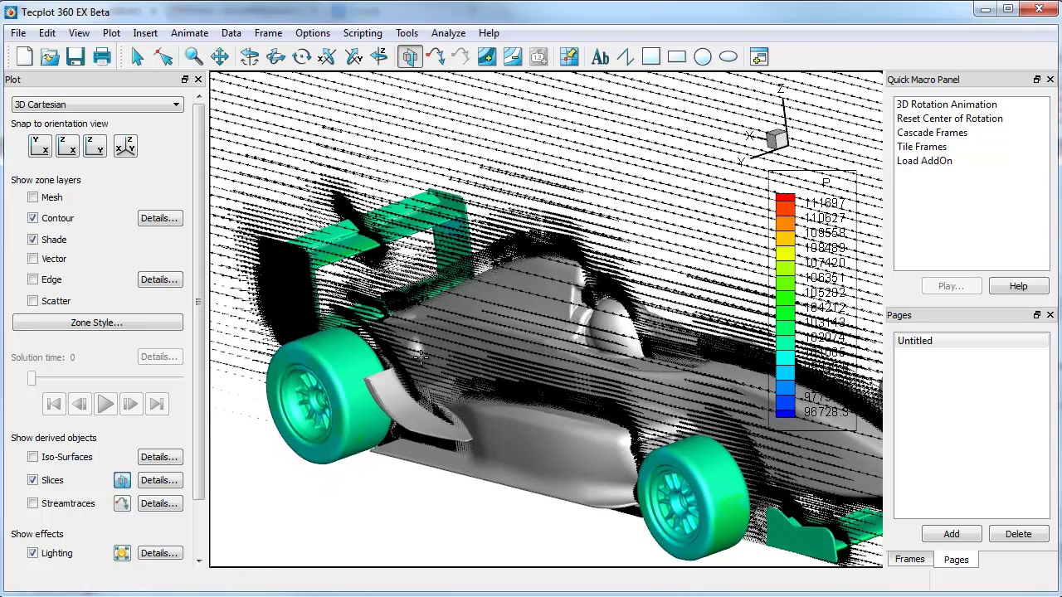
key("ctrl+f")
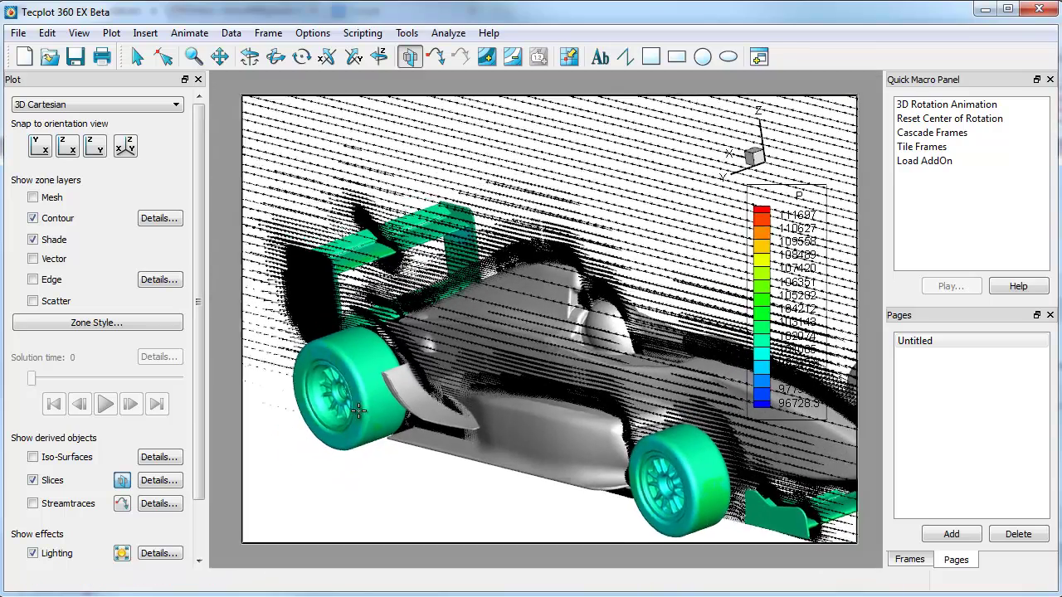
- Copy the car plot frame and add a new page named 2nd View
right_click(245, 372)
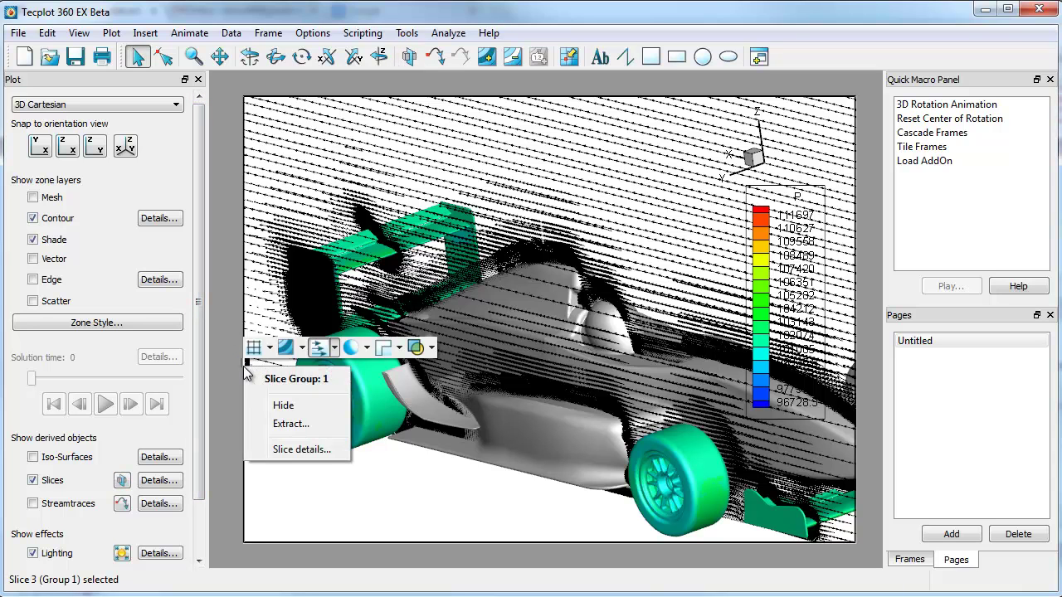
key("Escape")
right_click(245, 490)
key("Escape")
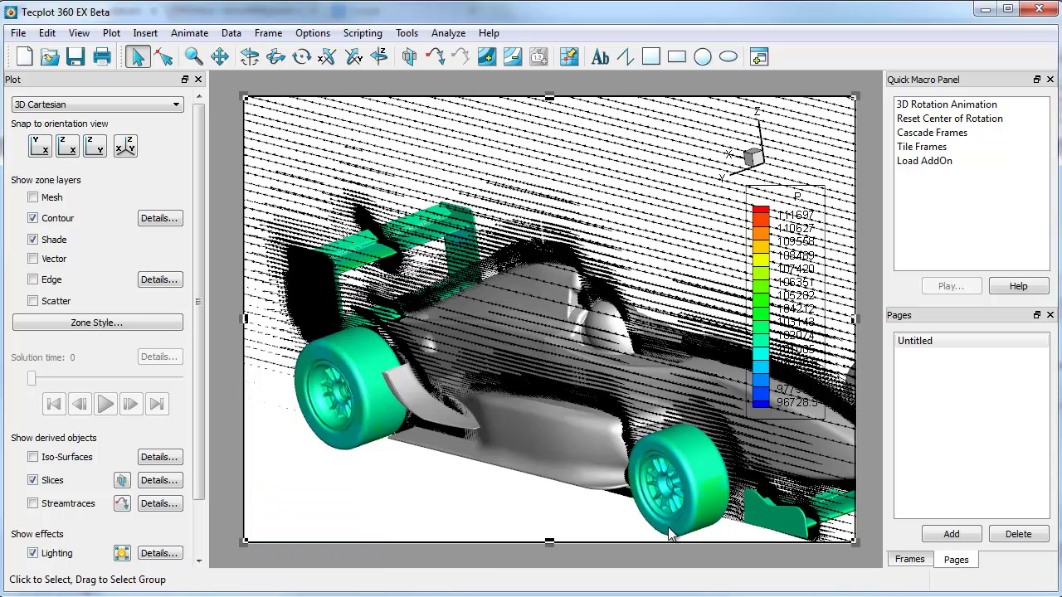
left_click(951, 534)
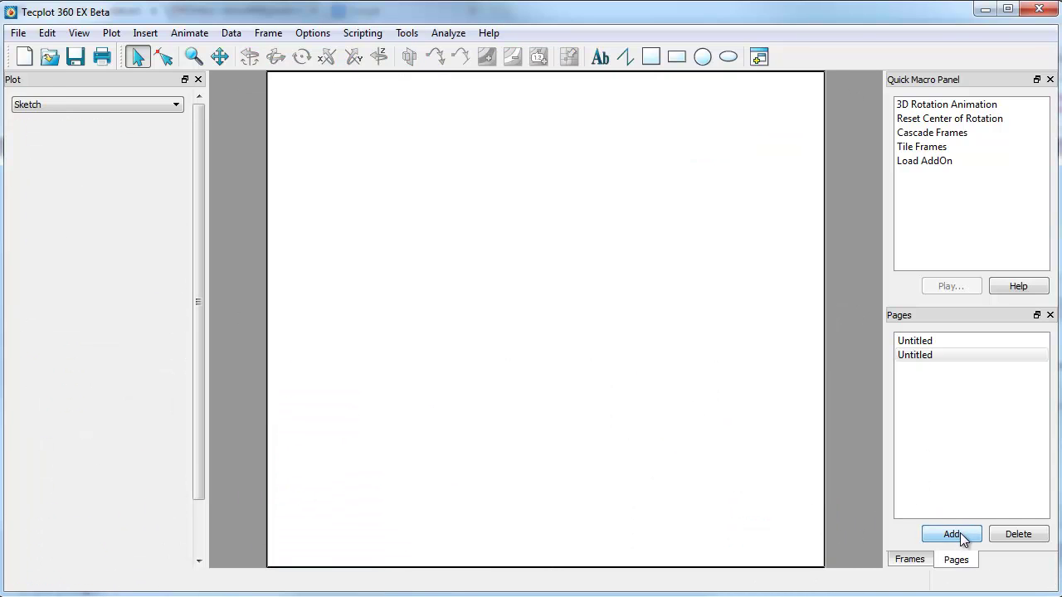
left_click(920, 352)
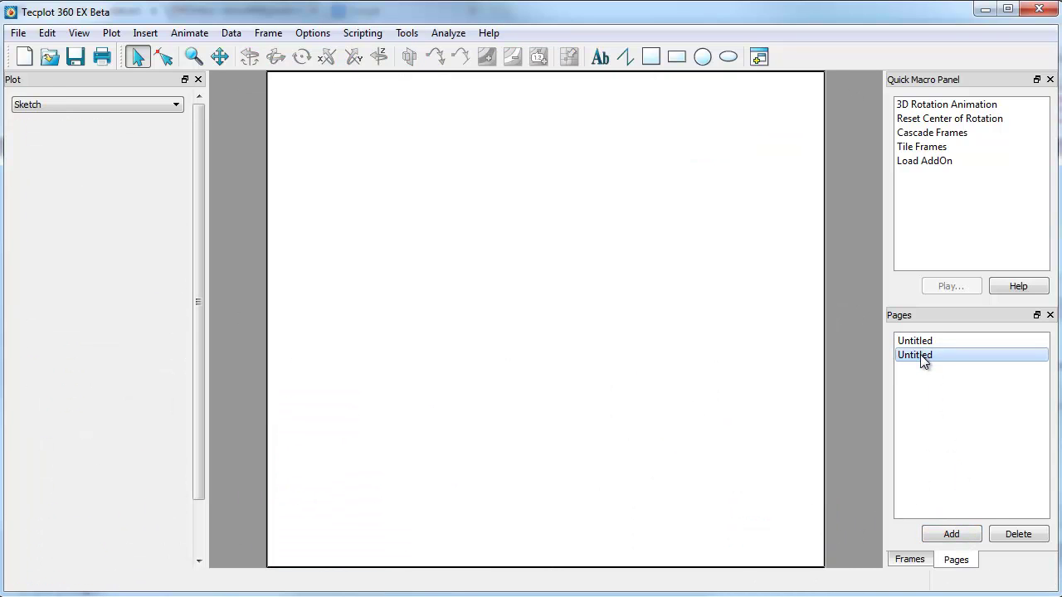
left_click(920, 353)
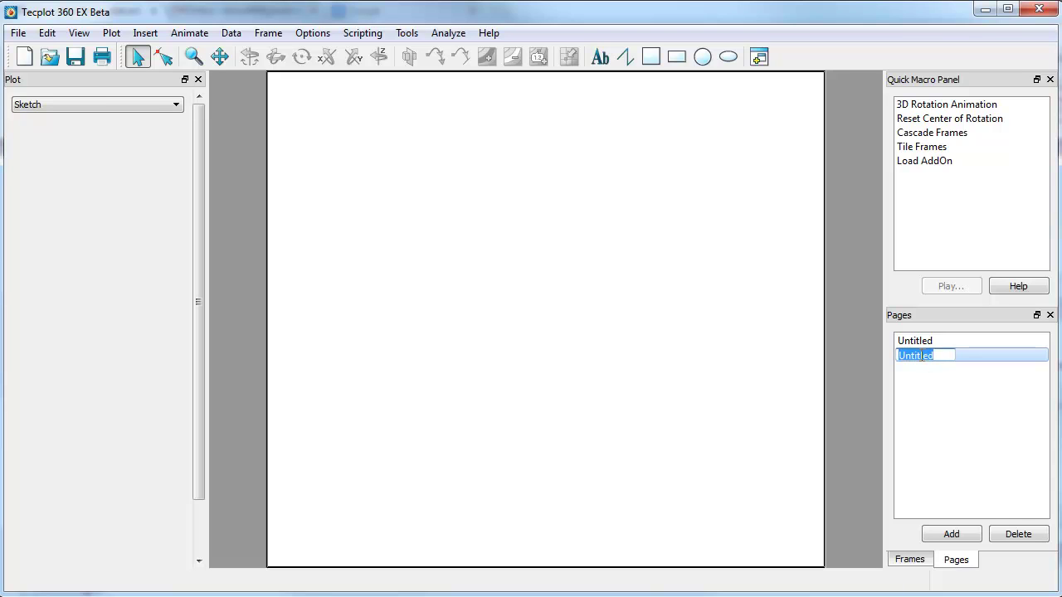
type("2nd View")
left_click(855, 359)
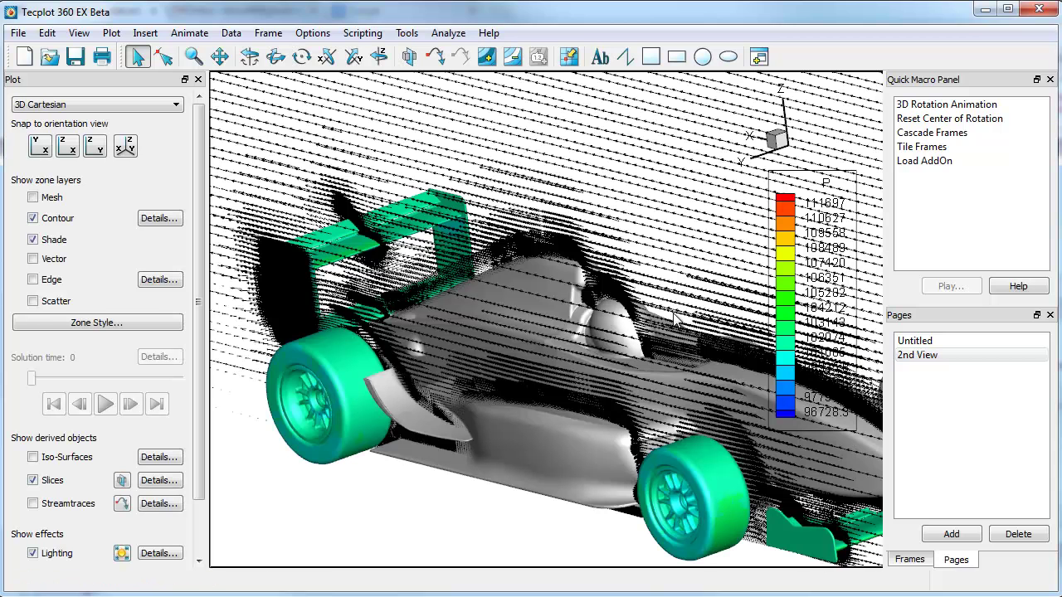
- On 2nd View, send the second Frame 001 to the back
left_click(916, 341)
left_click(921, 355)
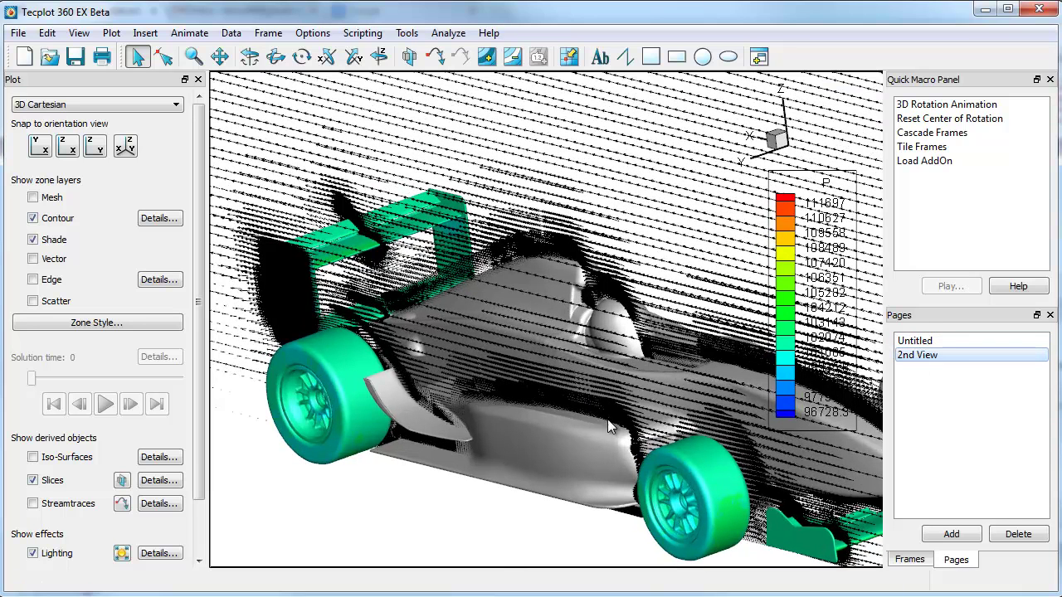
left_click(909, 560)
left_click(942, 348)
right_click(942, 349)
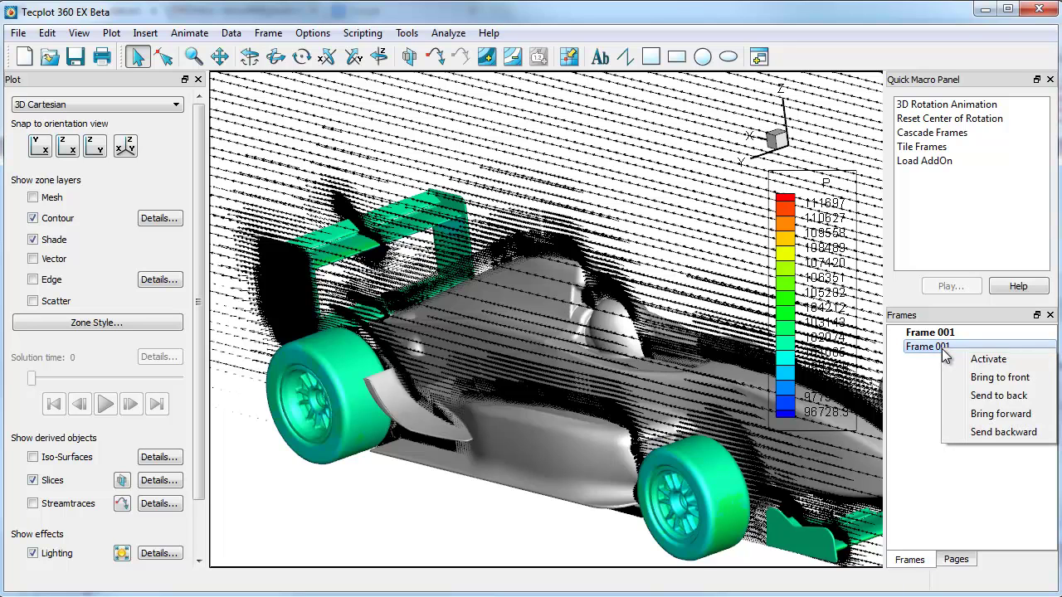
left_click(1017, 397)
- Delete the empty white frame from the 2nd View page
left_click(820, 380)
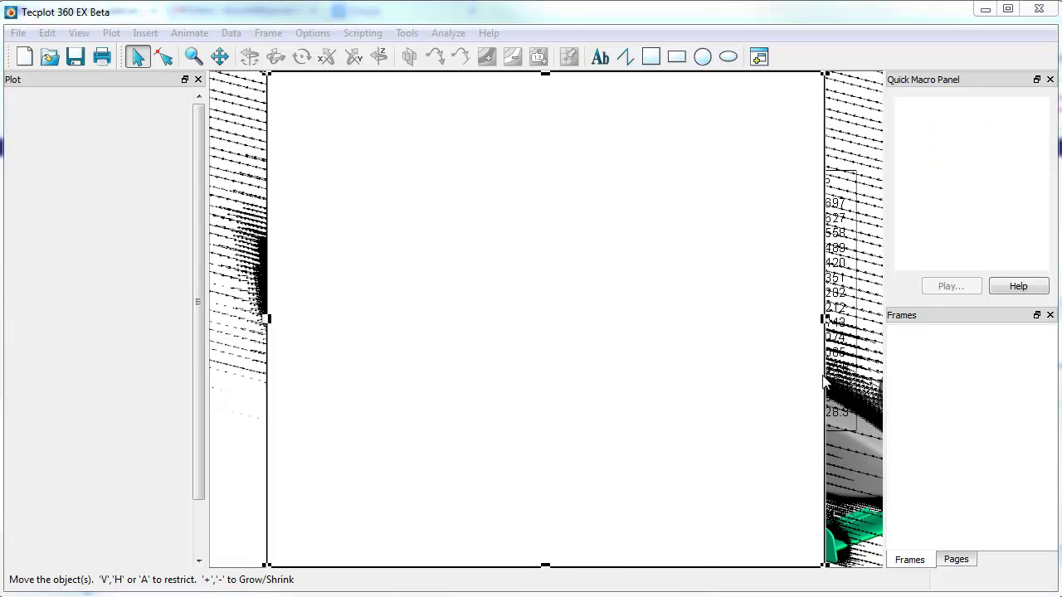
key("Delete")
left_click(577, 330)
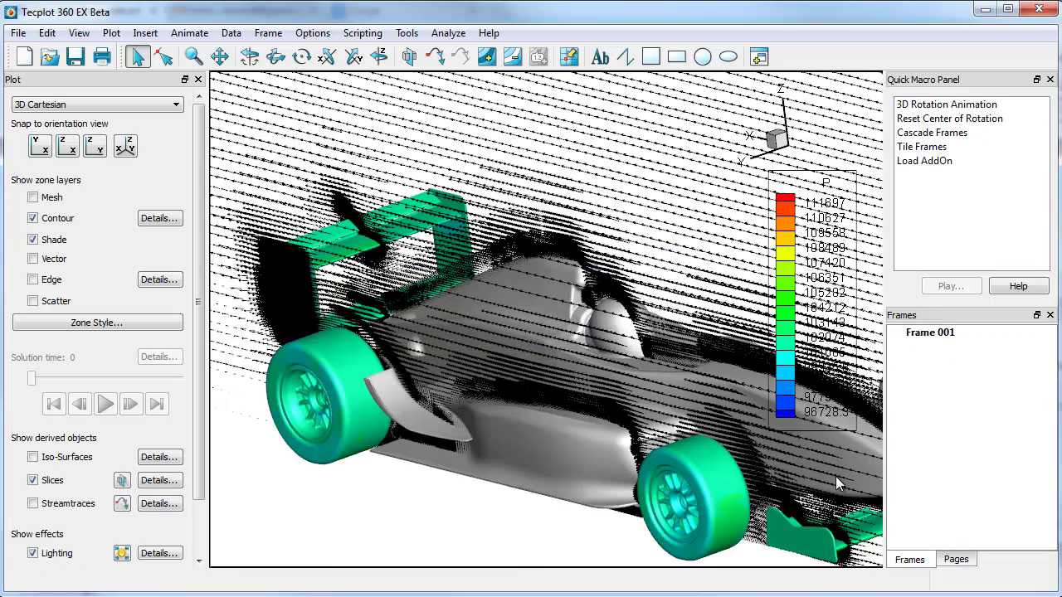
scroll(754, 450, "down", 3)
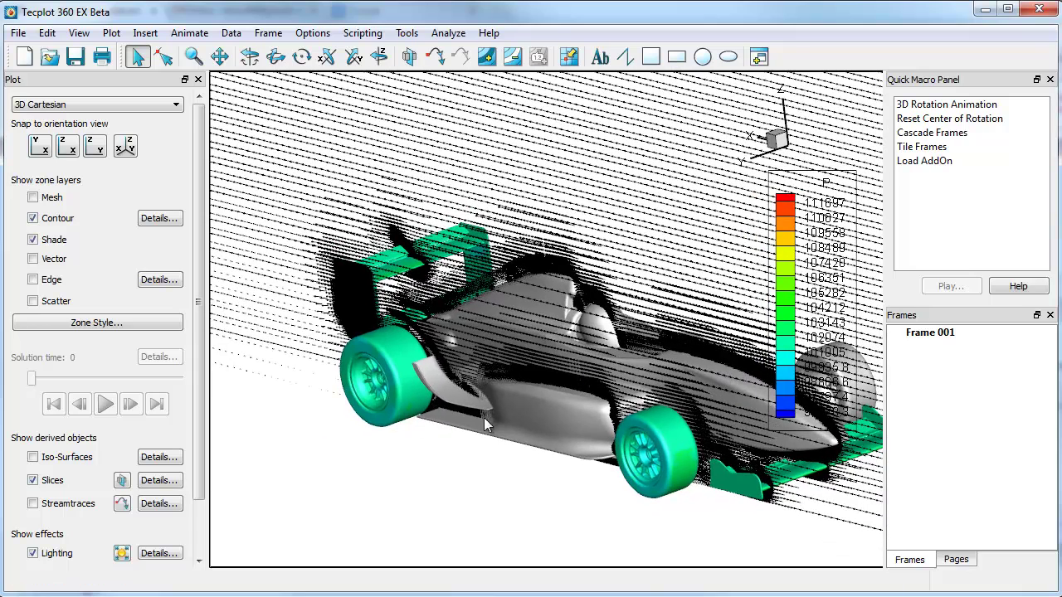
- Re-place the vector slice higher so it cuts horizontally through wheels and body
left_click(123, 481)
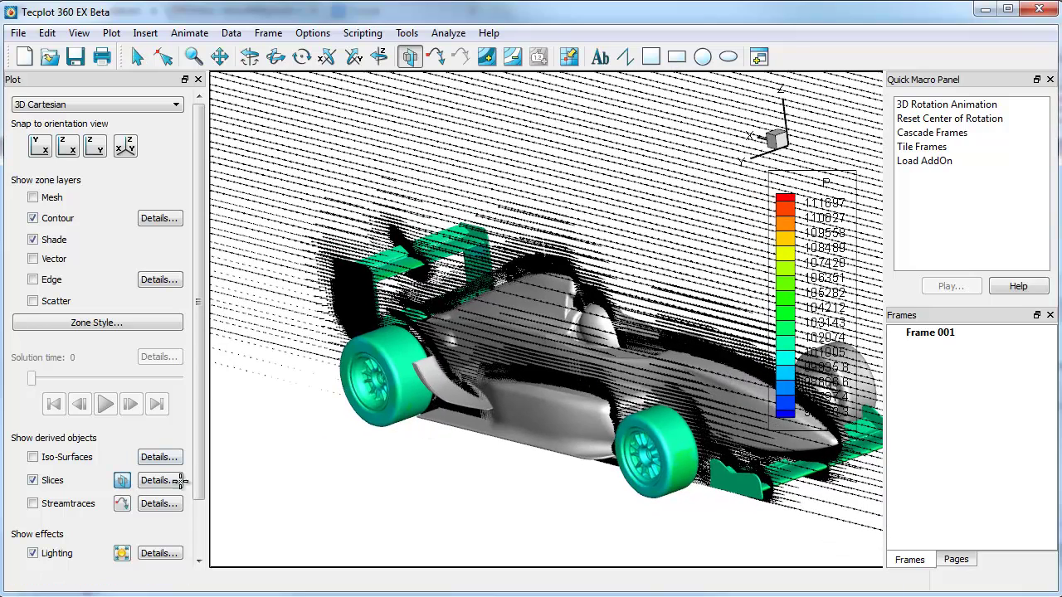
left_click(610, 437)
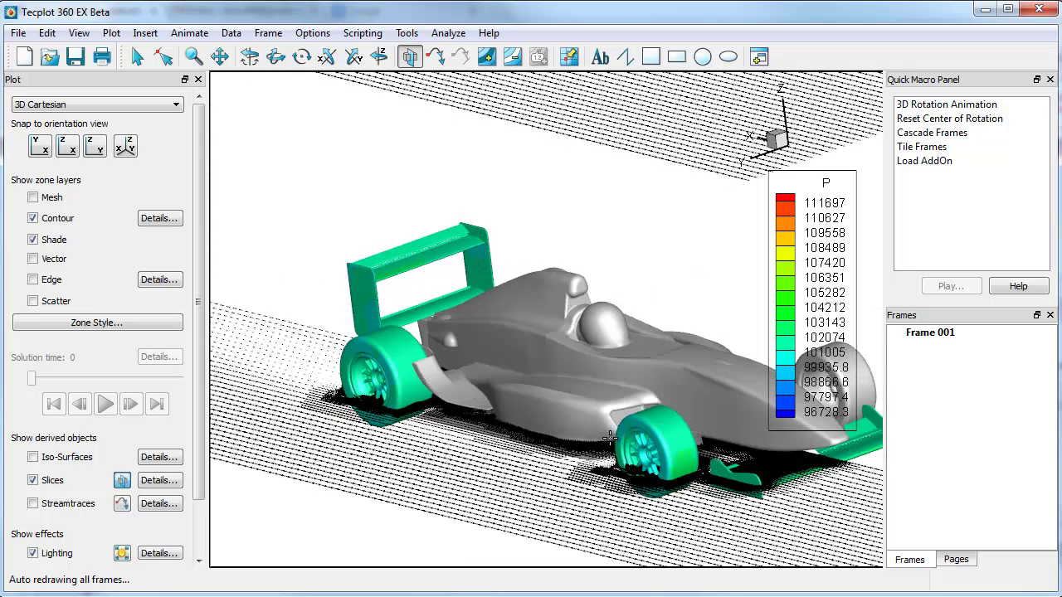
left_click(633, 426)
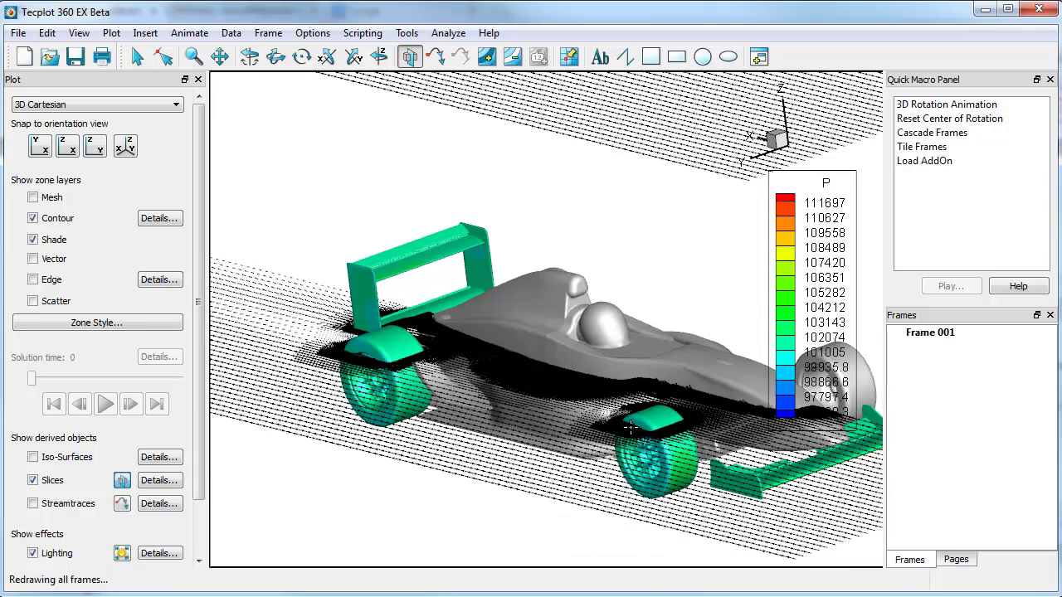
middle_click_drag(632, 427, 537, 508)
- Hide the start and end slices and show only the primary Z-plane slice at 1.5
left_click(155, 481)
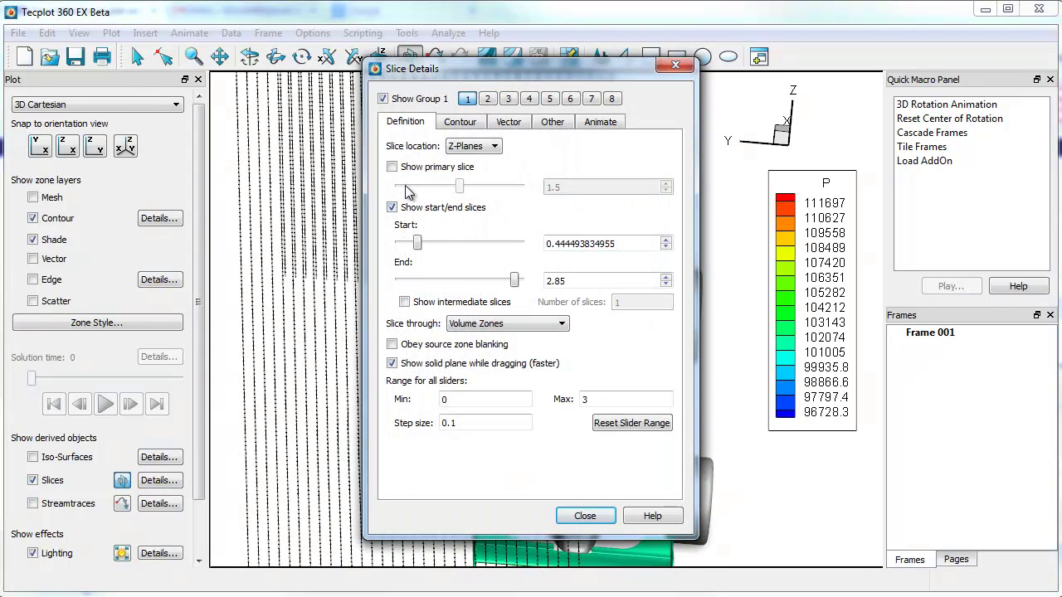
left_click(391, 208)
left_click(391, 168)
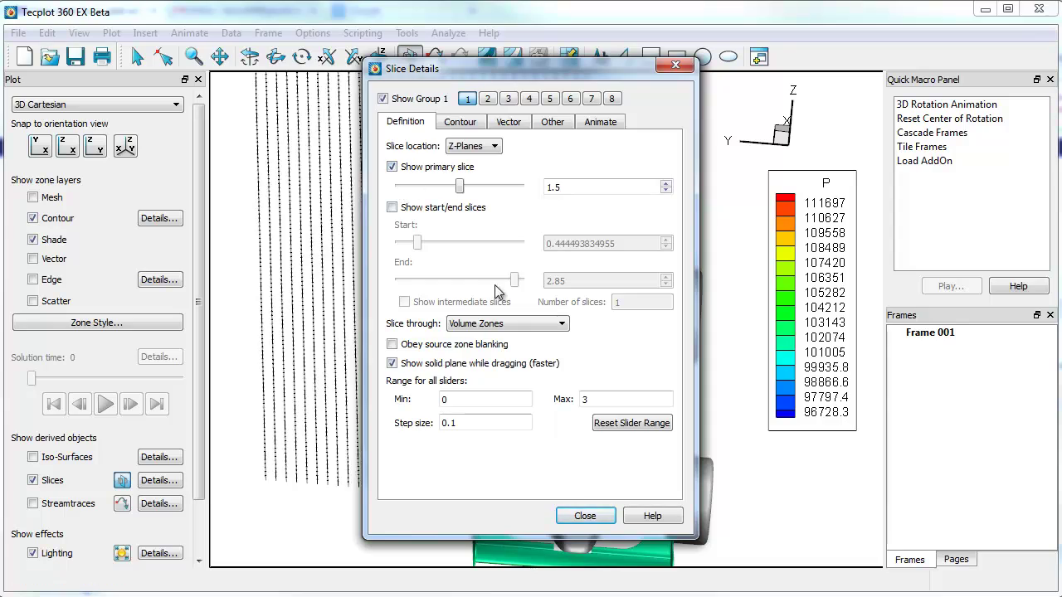
left_click(591, 516)
- Tilt the view and zoom in onto the front wheel and nose
left_click_drag(568, 495, 601, 342)
scroll(600, 342, "up", 4)
scroll(600, 343, "up", 3)
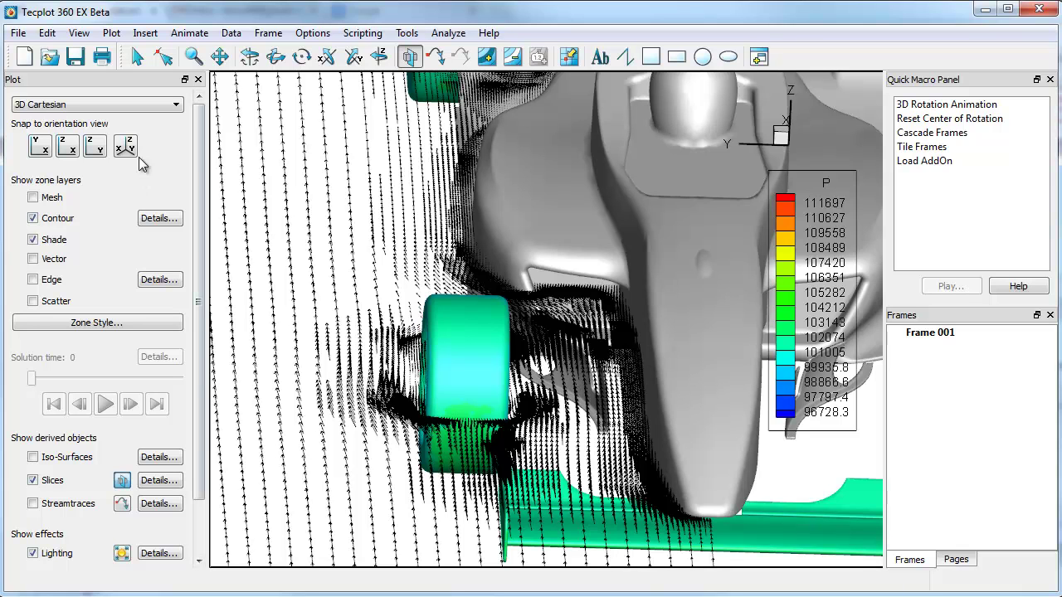
left_click(231, 32)
mouse_move(284, 110)
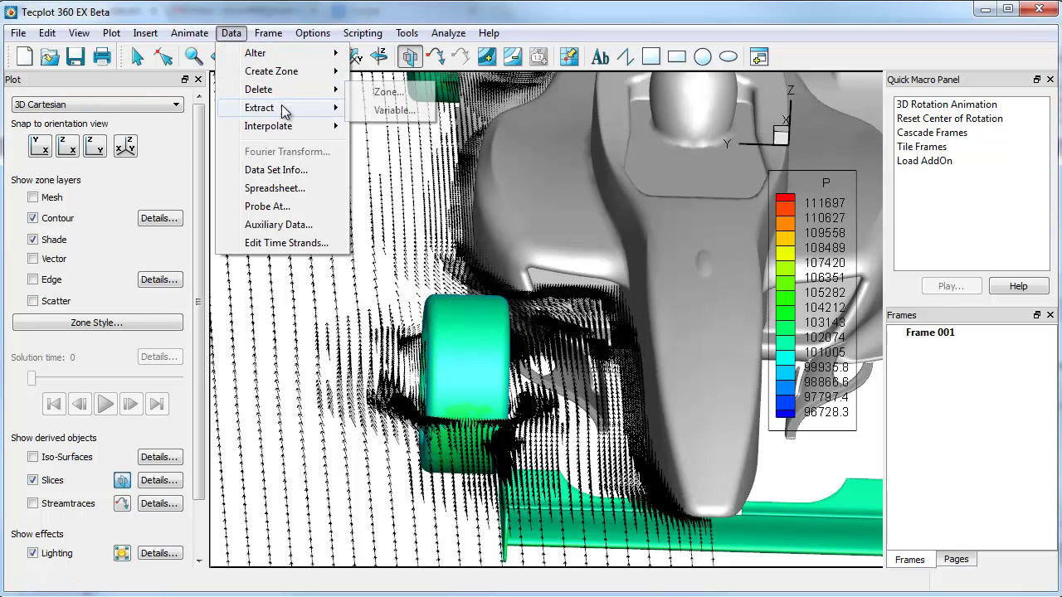
left_click(294, 171)
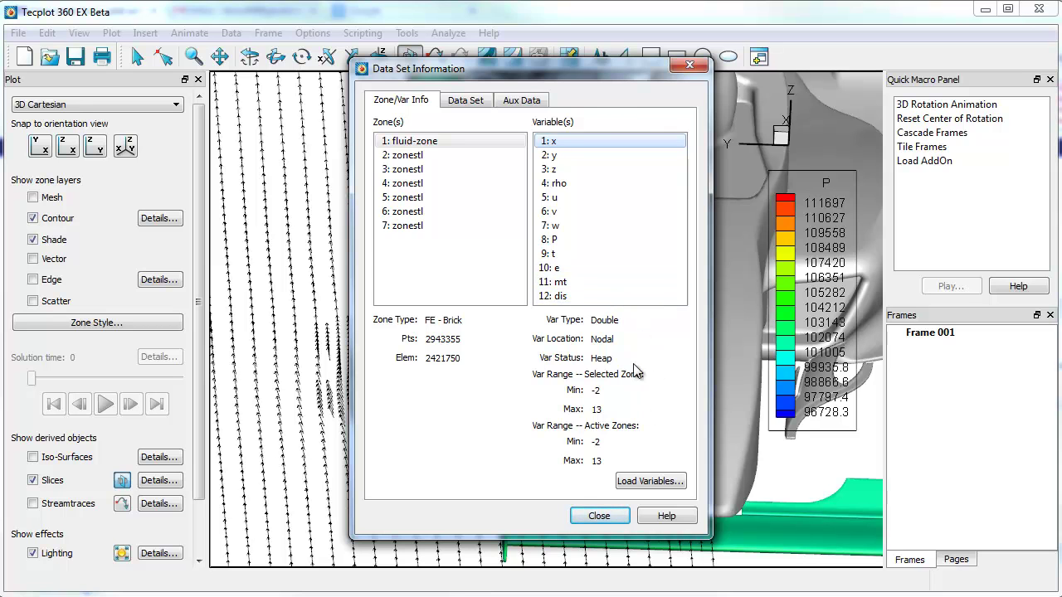
- In Field Variables, set the two state variables to Pressure and Density
left_click(684, 66)
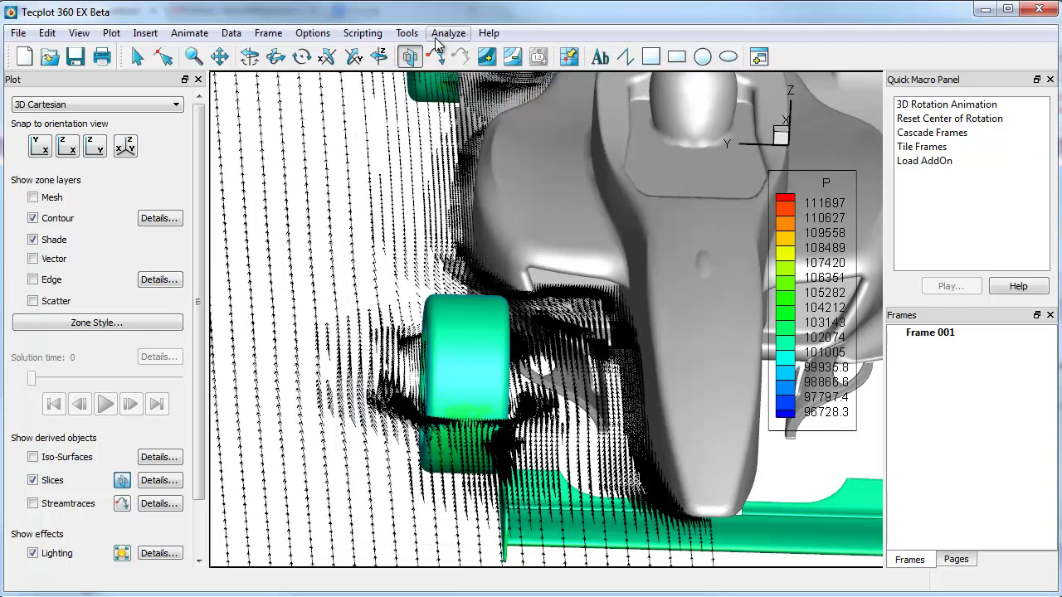
left_click(448, 33)
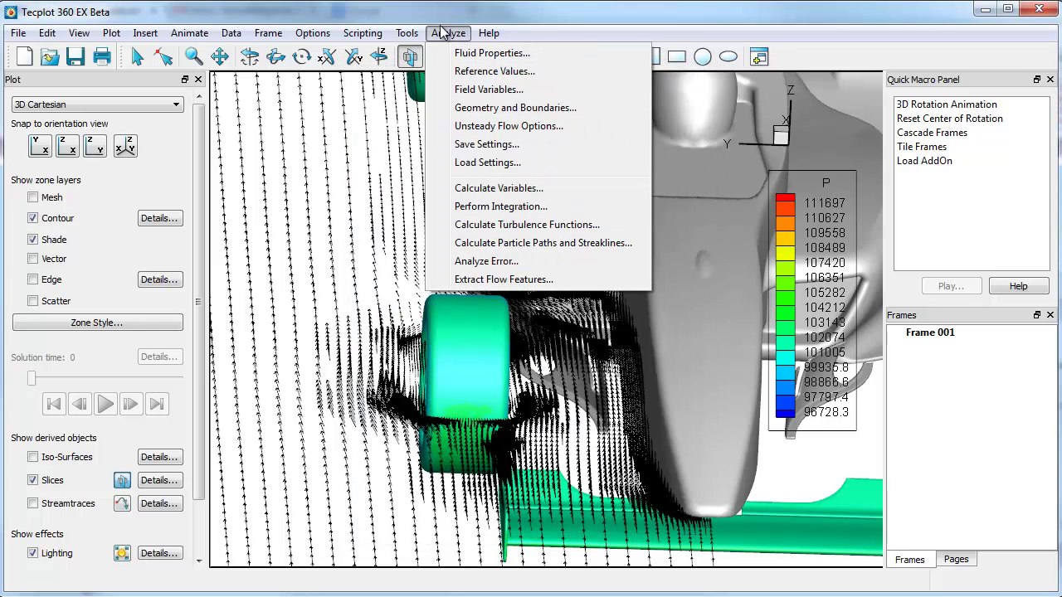
left_click(486, 89)
left_click(475, 338)
left_click(431, 352)
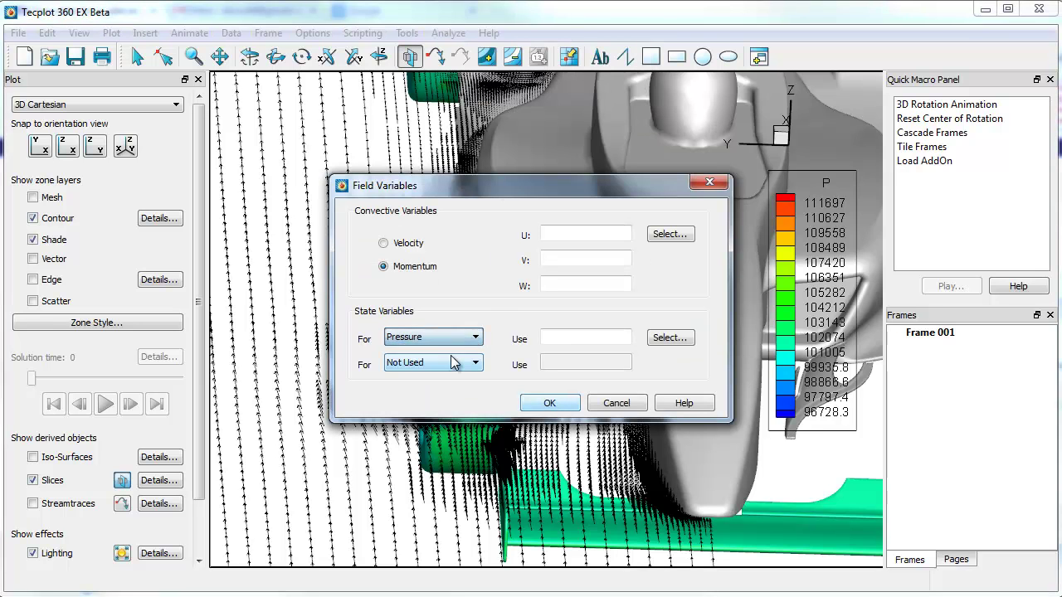
left_click(465, 362)
left_click(437, 400)
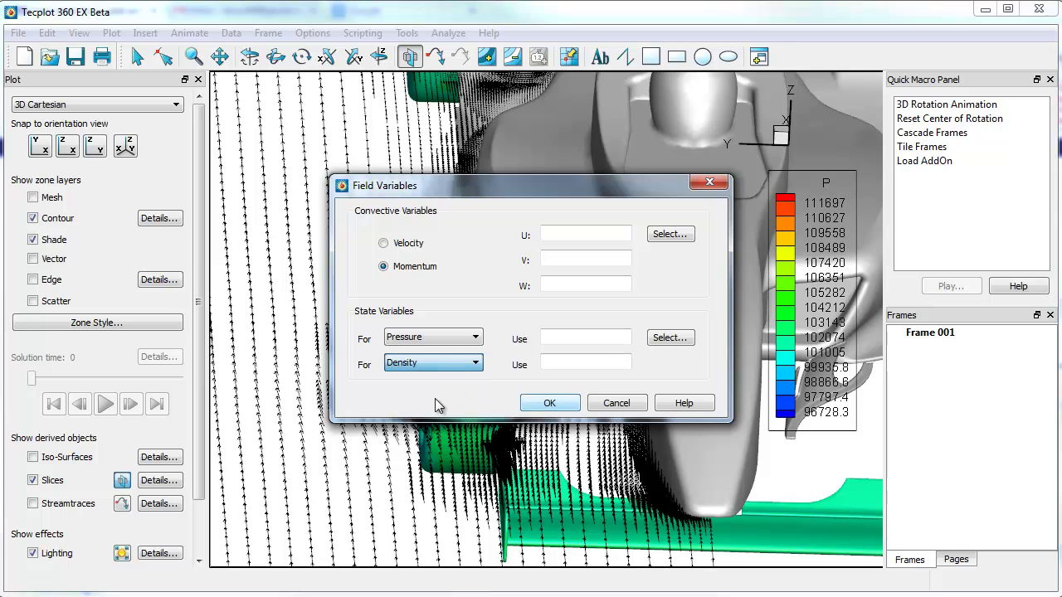
- Map P to pressure, rho to density, and u, v, w to the momentum components
left_click(669, 337)
left_click(801, 400)
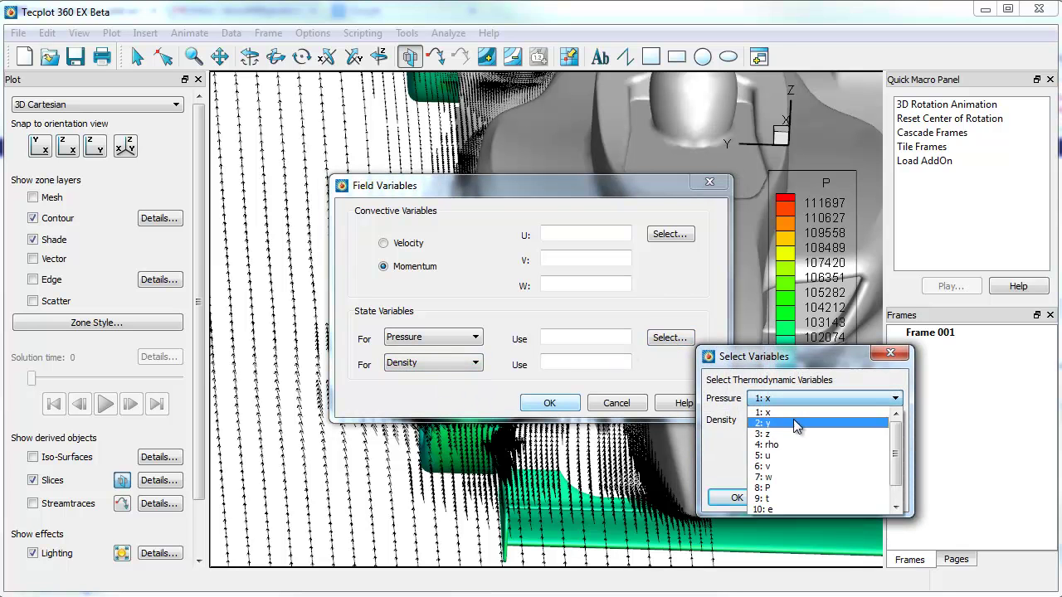
left_click(780, 488)
left_click(782, 419)
left_click(782, 467)
left_click(736, 498)
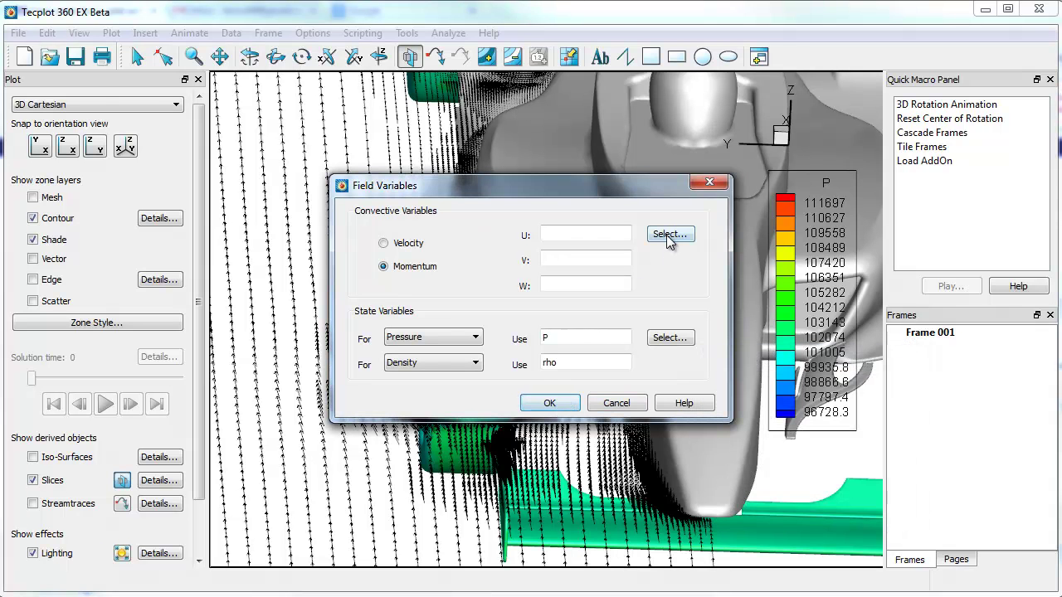
left_click(670, 234)
left_click(736, 497)
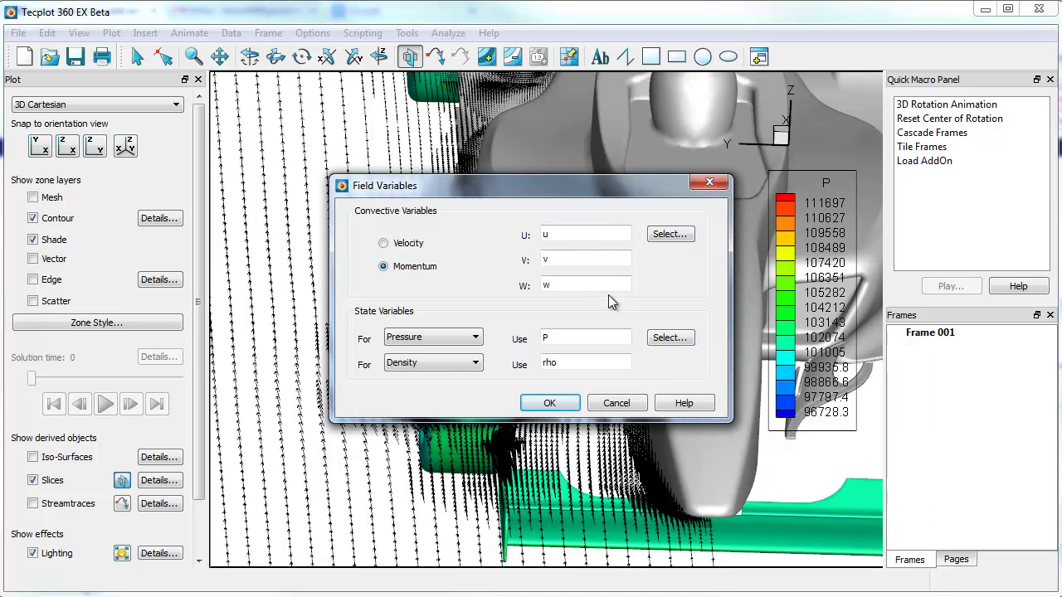
left_click(550, 403)
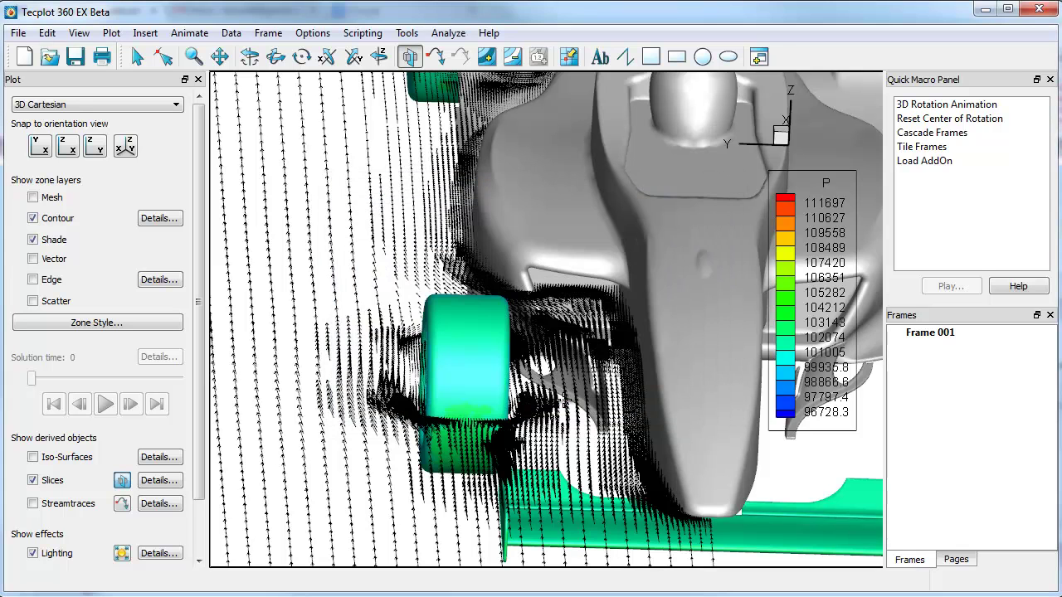
- Calculate a Velocity Magnitude variable, ranging 0.00284454 to 67.9326, and dismiss the result messages
left_click(448, 33)
left_click(519, 190)
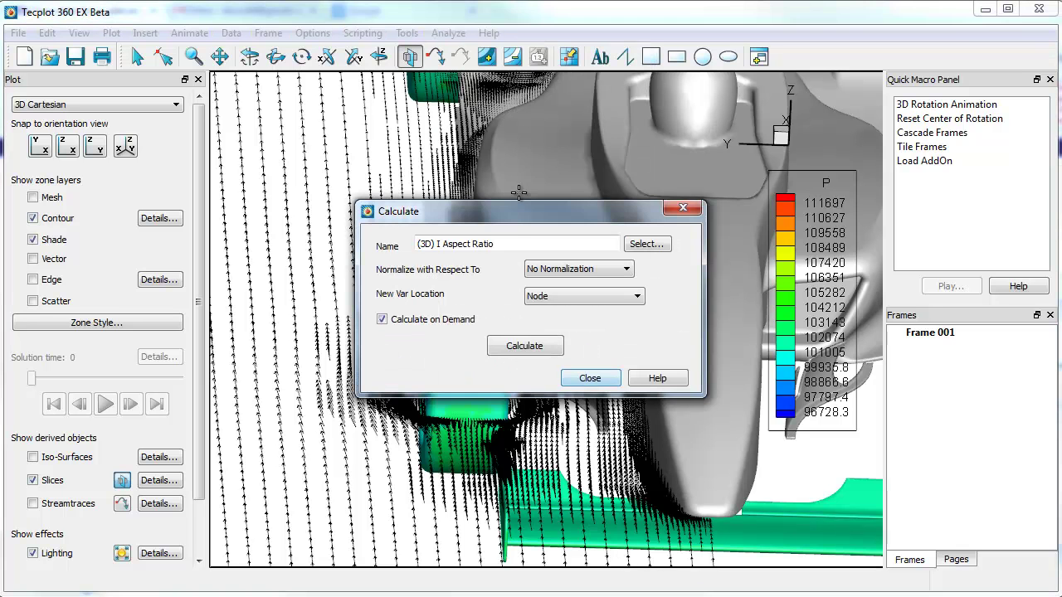
left_click(646, 244)
left_click(535, 289)
key("v")
key("v")
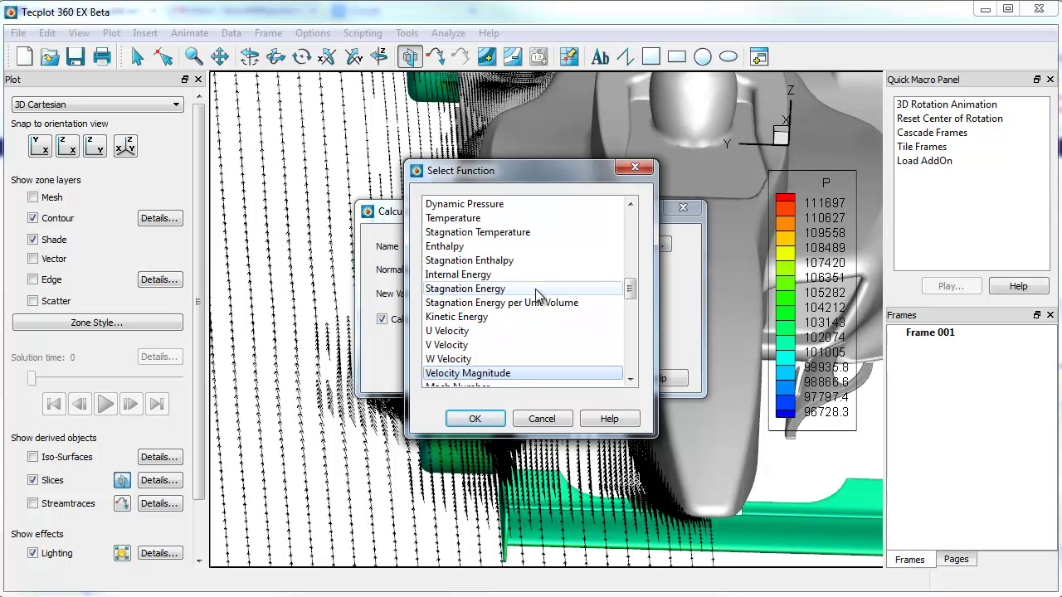
left_click(474, 418)
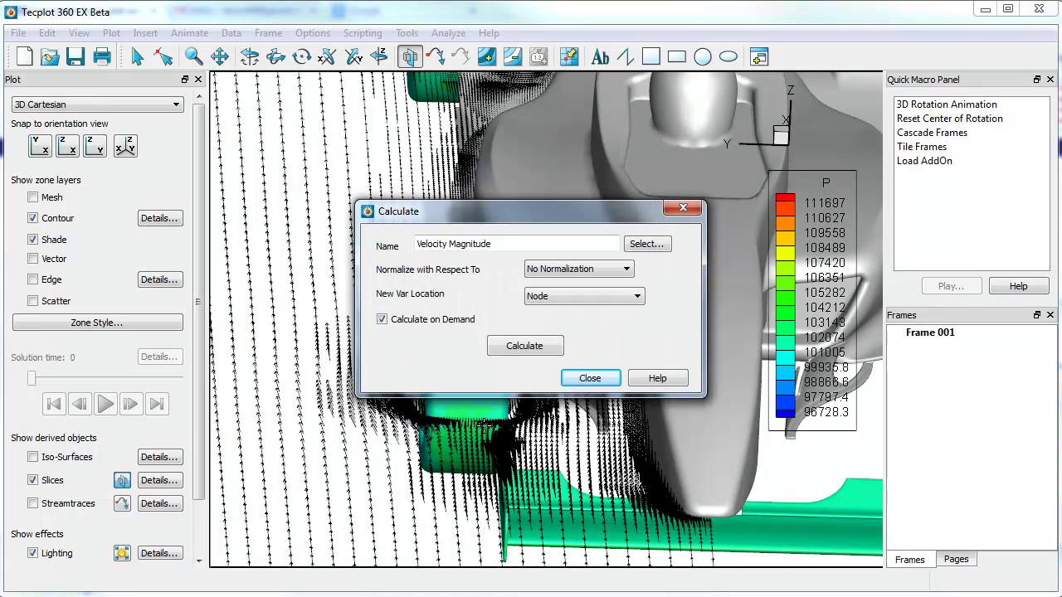
left_click(519, 345)
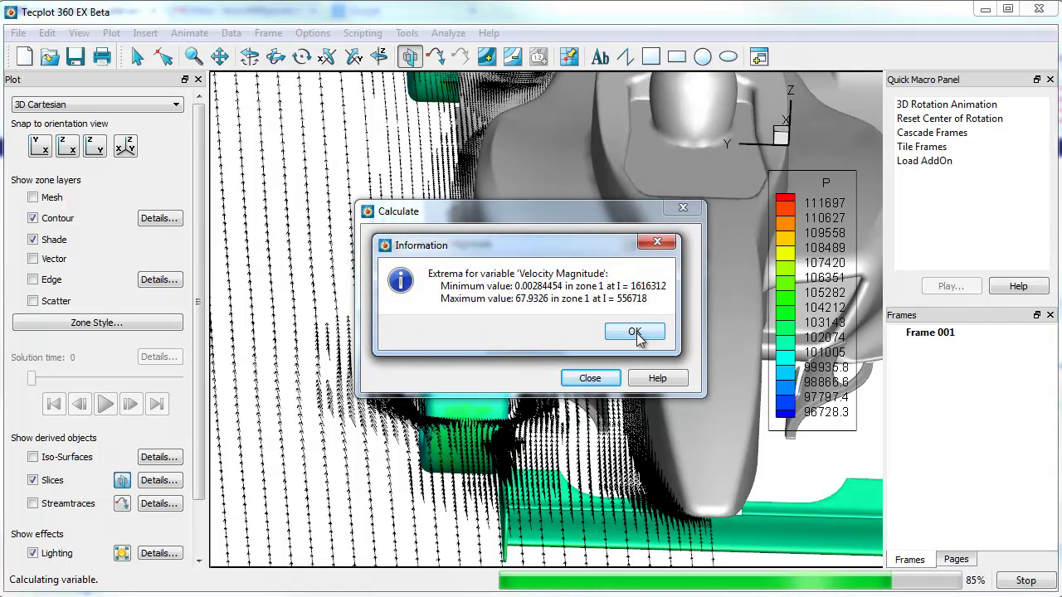
left_click(636, 334)
left_click(584, 320)
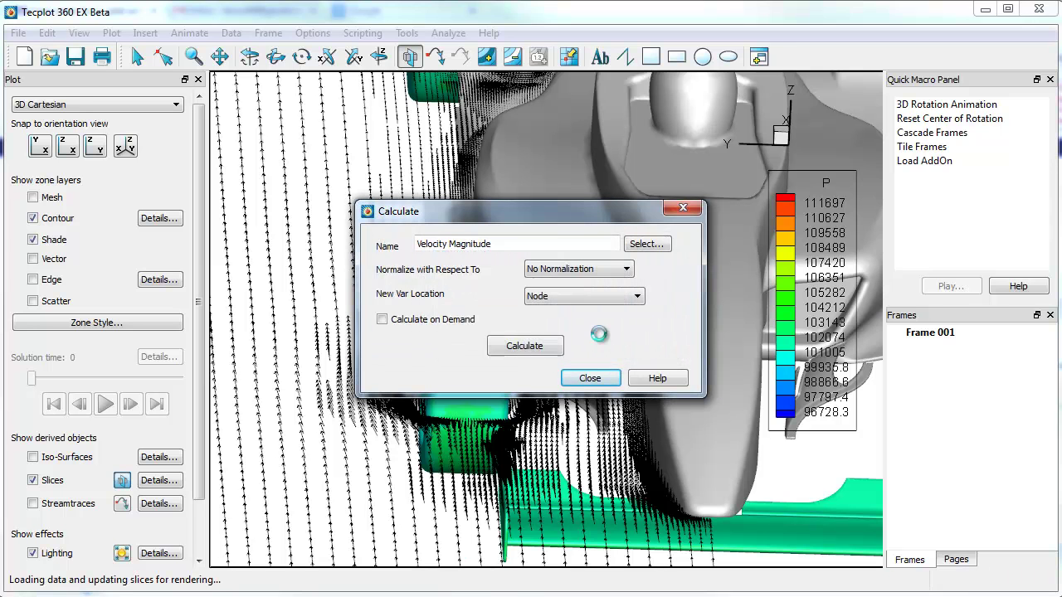
- Assign 13: Velocity Magnitude to contour group 8, giving levels from 5 to 65
left_click(590, 378)
left_click(159, 218)
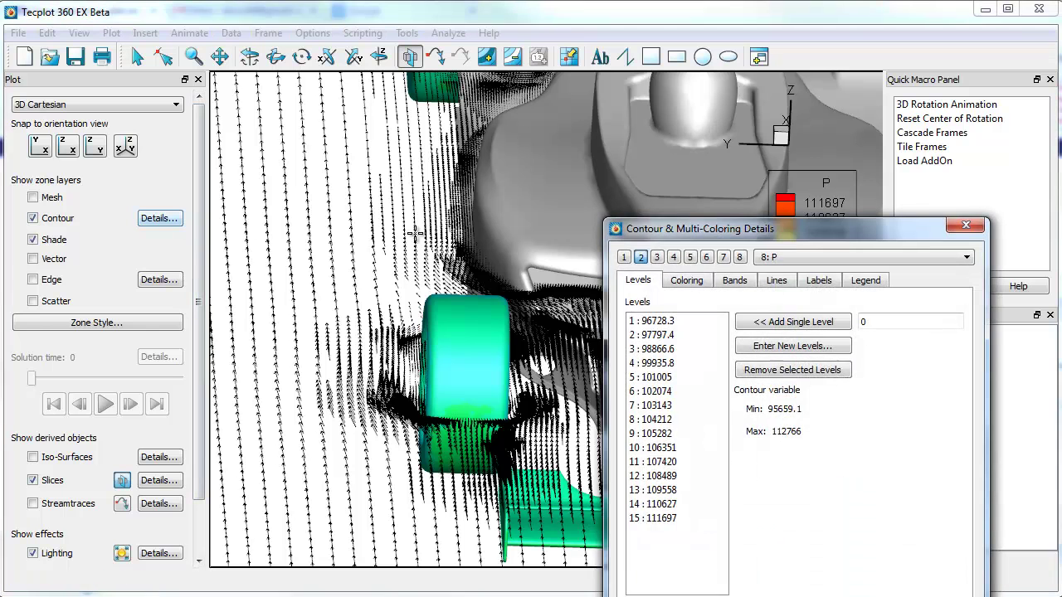
left_click(741, 257)
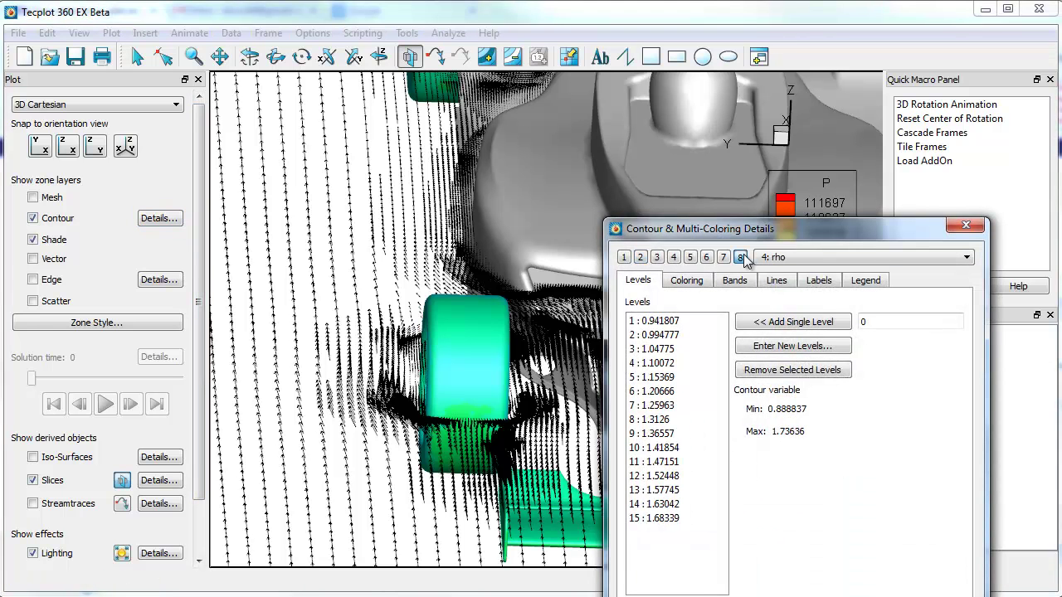
left_click(793, 259)
left_click(809, 368)
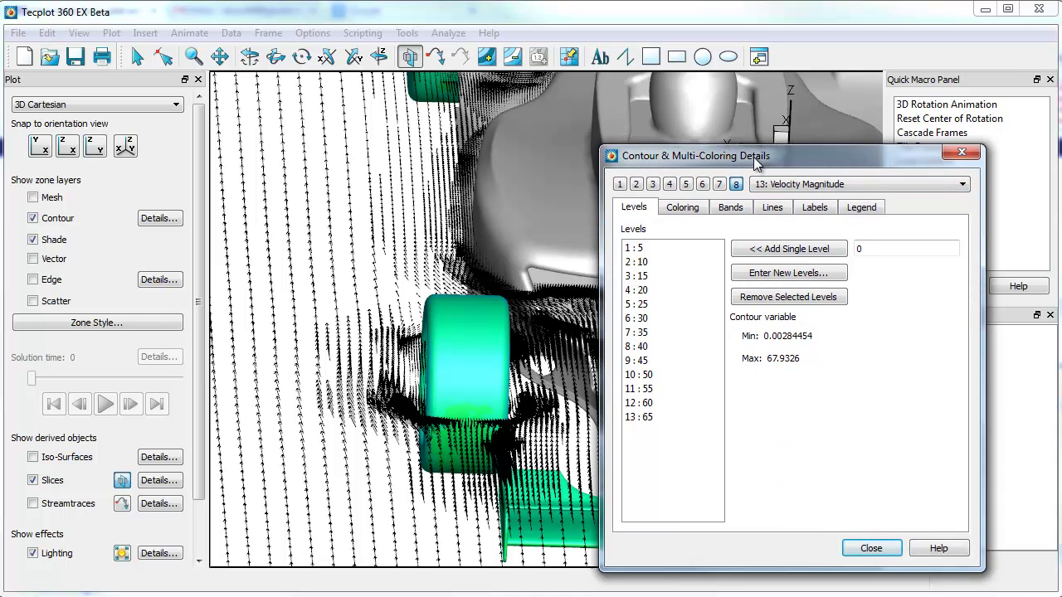
left_click(873, 544)
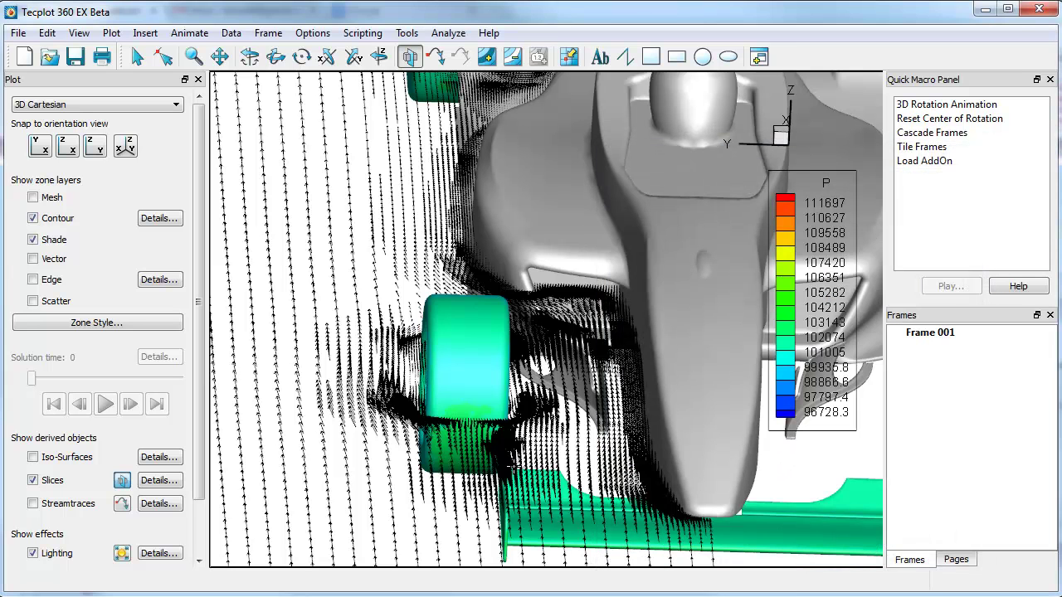
- Colour the selected slice plane by C8: Velocity Magnitude
key("Escape")
left_click(336, 305)
right_click(336, 305)
left_click(392, 289)
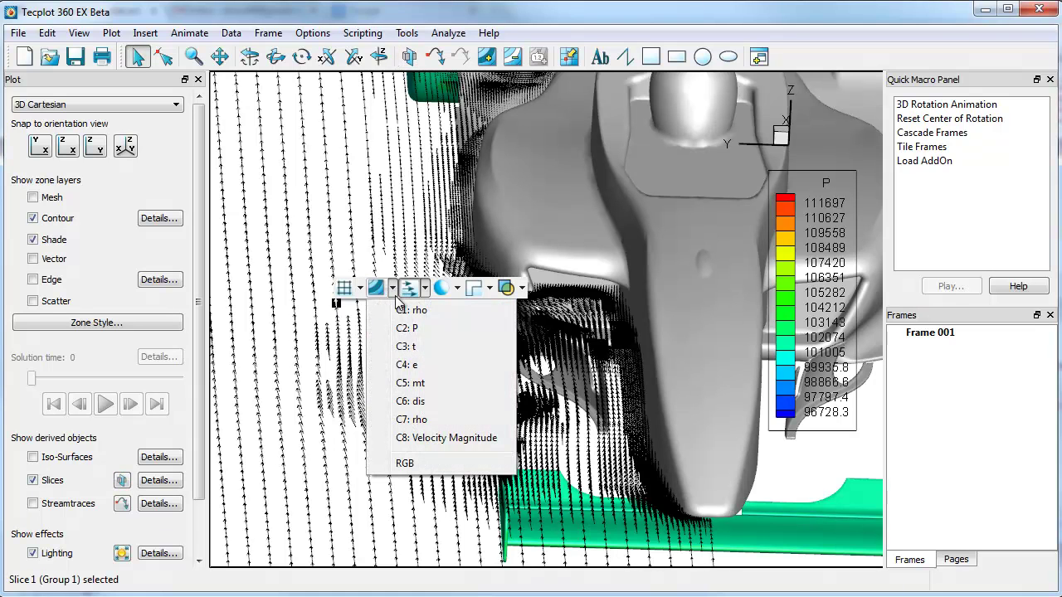
left_click(425, 441)
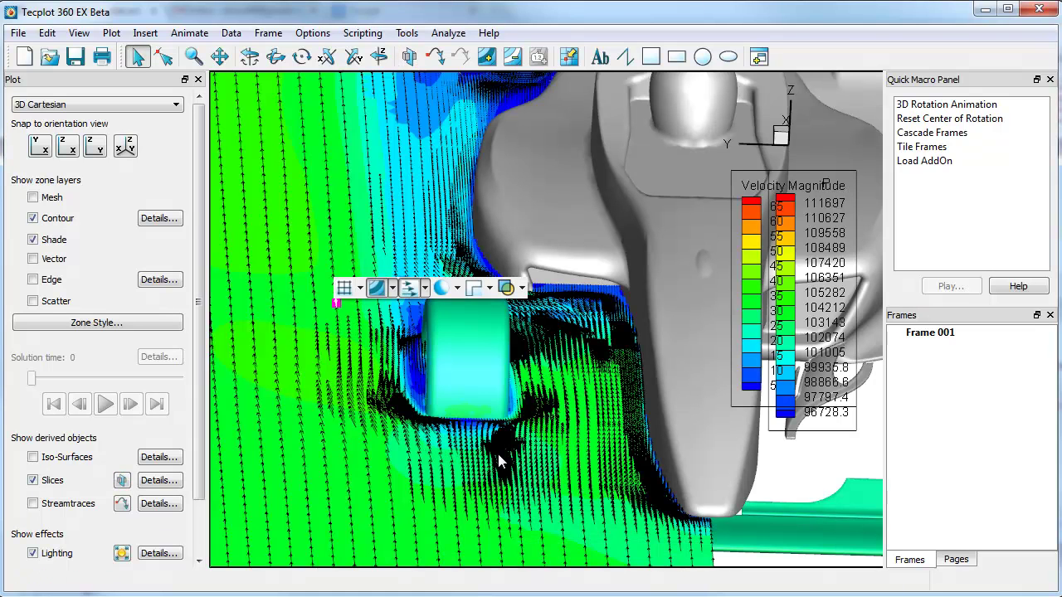
- Place the slice along the car's side from a low side view
scroll(500, 452, "down", 5)
middle_click_drag(566, 300, 518, 422)
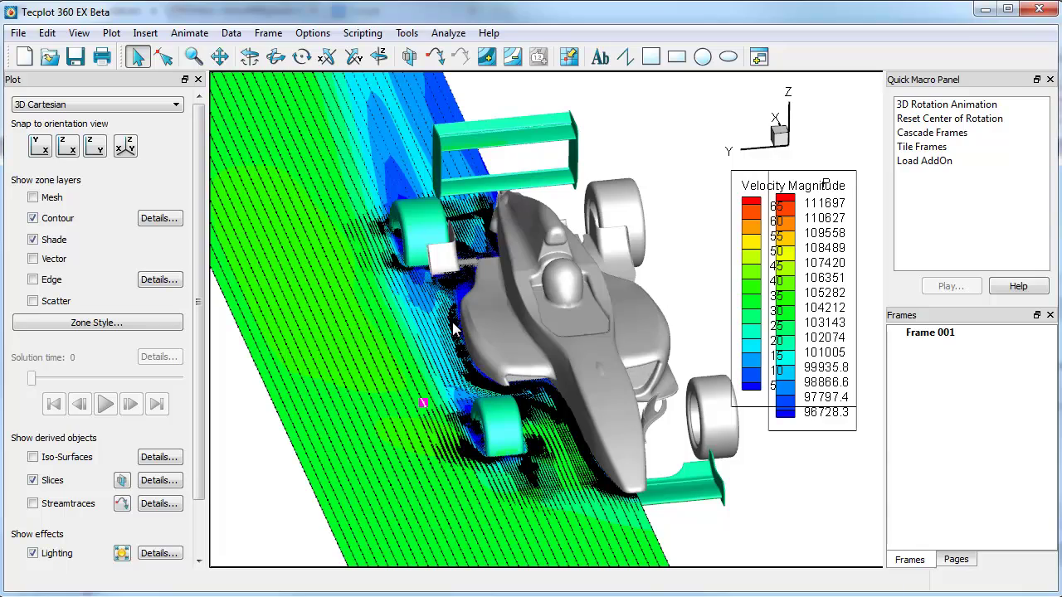
middle_click_drag(480, 359, 492, 328)
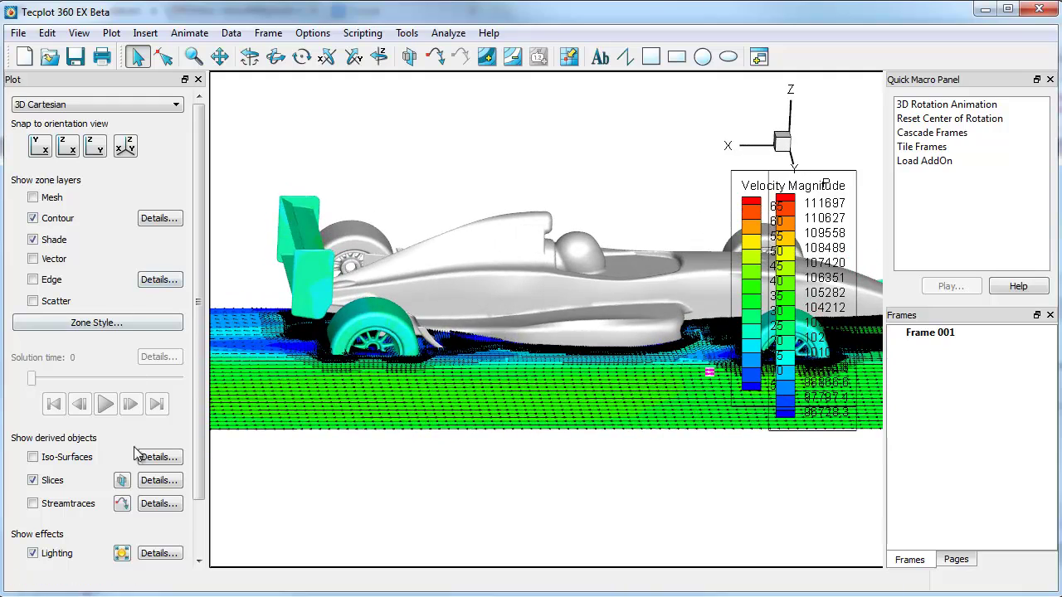
left_click(122, 480)
left_click(333, 283)
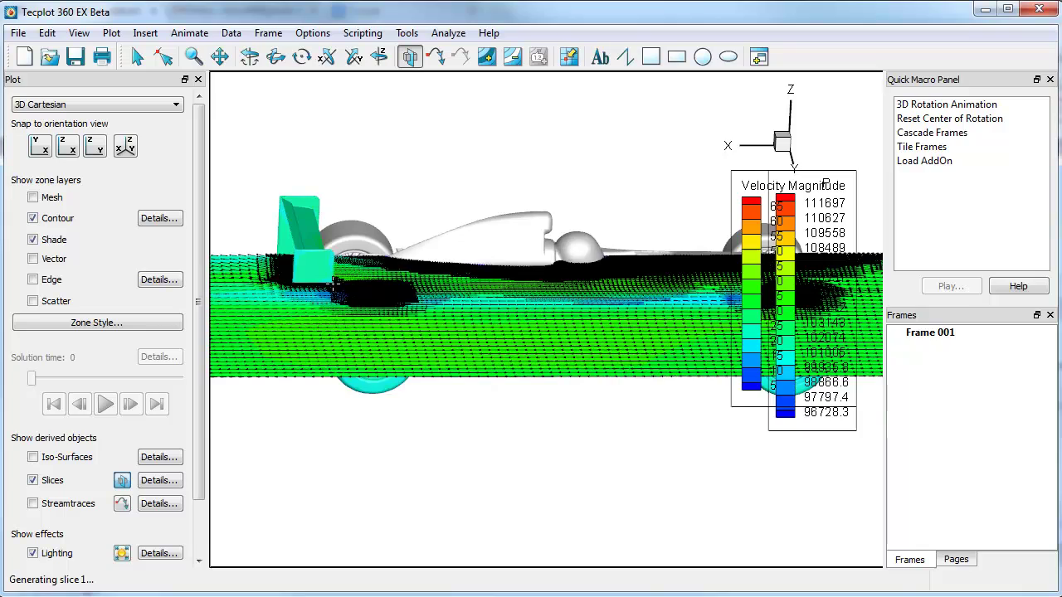
middle_click_drag(333, 283, 349, 250)
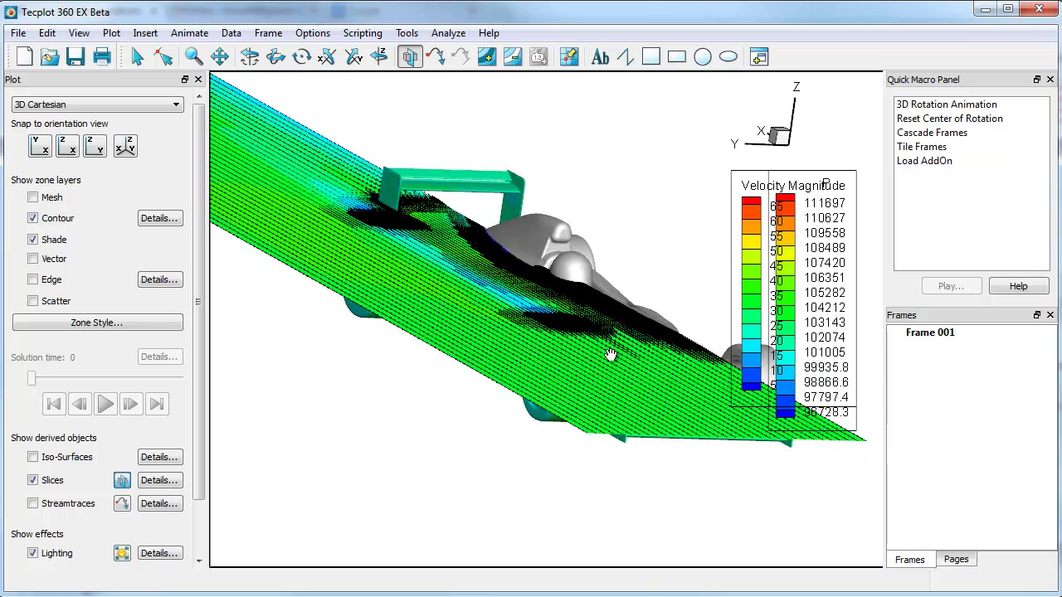
middle_click_drag(614, 344, 470, 364)
key("Escape")
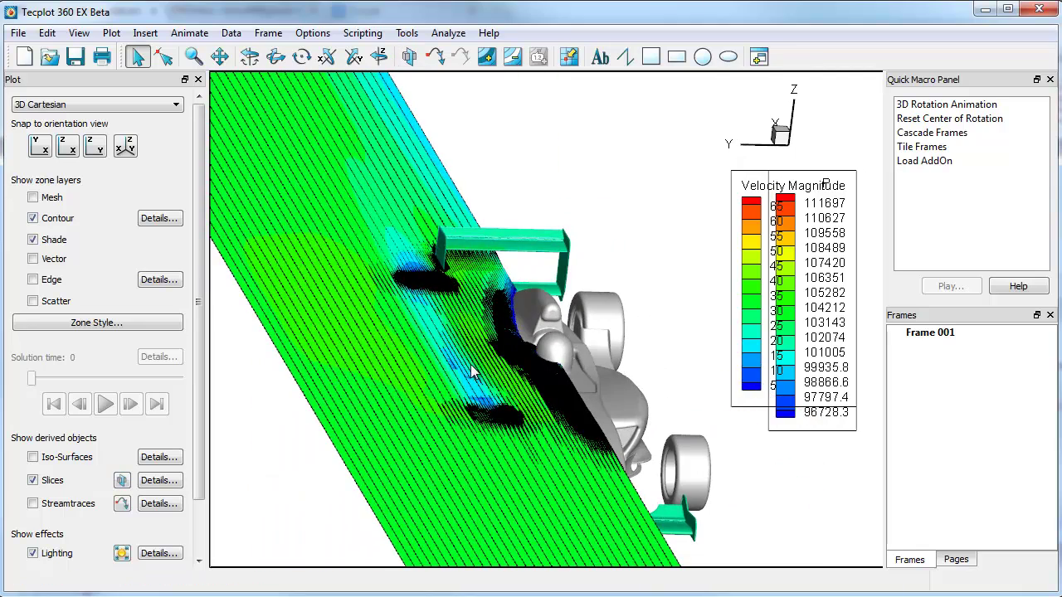
- Give the Velocity Magnitude slice a translucency percentage so the wheels and body show through
right_click(470, 364)
left_click(659, 346)
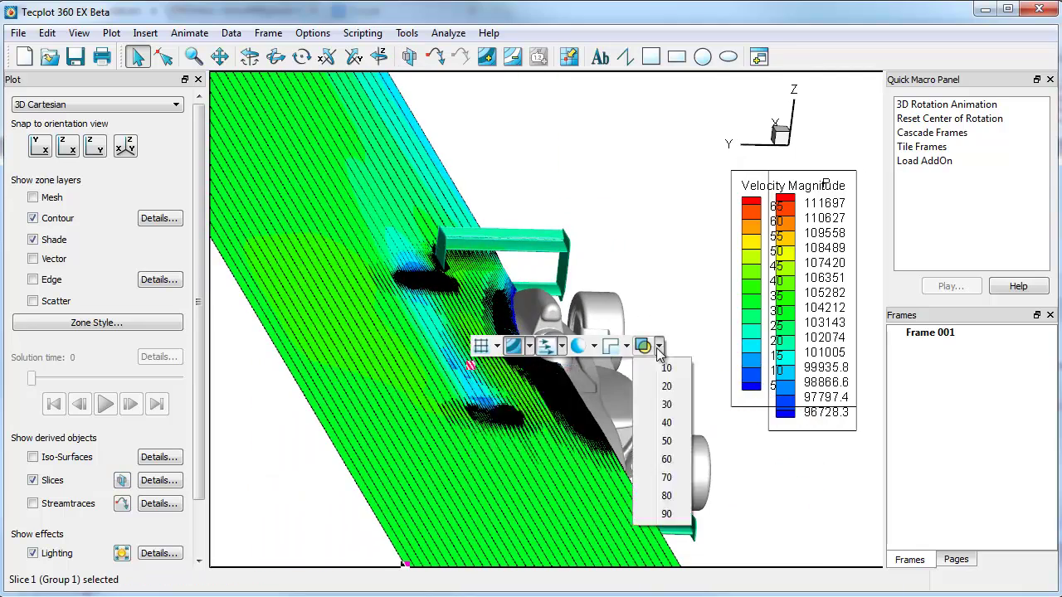
left_click(667, 454)
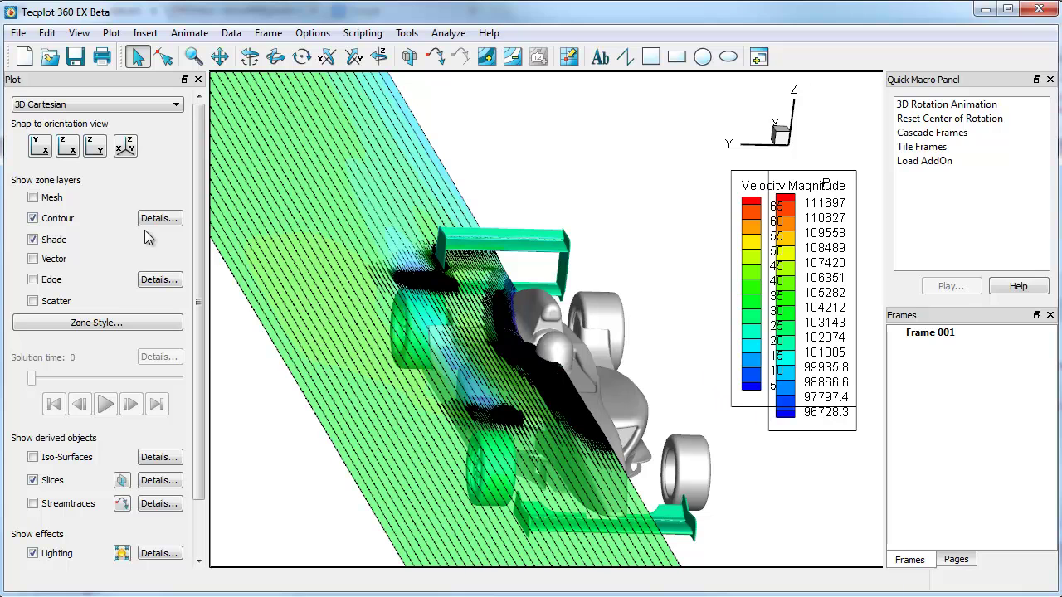
- Save the current frame style as VMStyle inside the Karalit folder
left_click(264, 37)
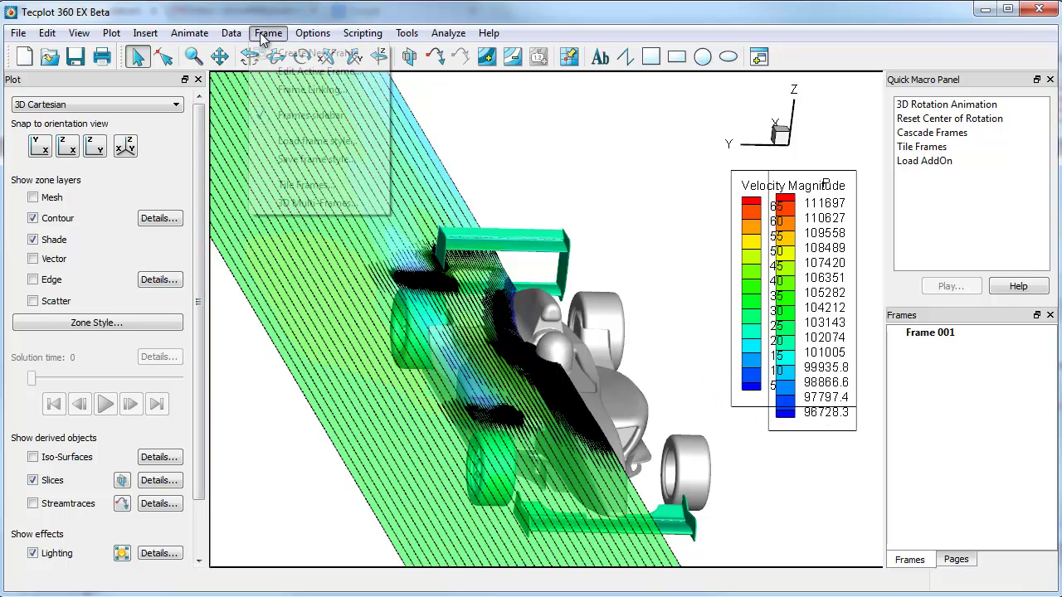
left_click(322, 163)
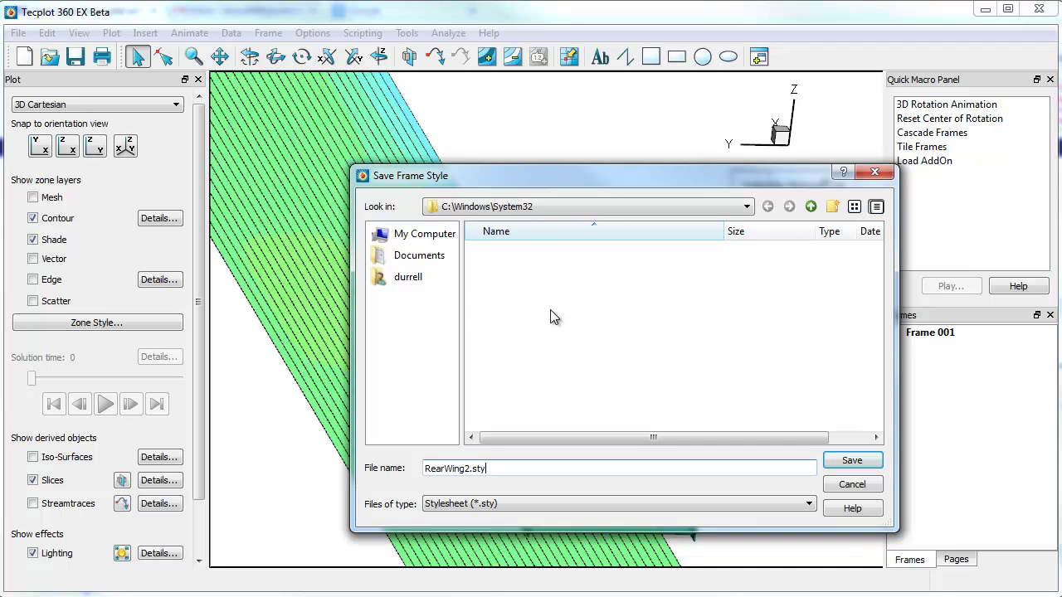
left_click(427, 281)
left_click(481, 208)
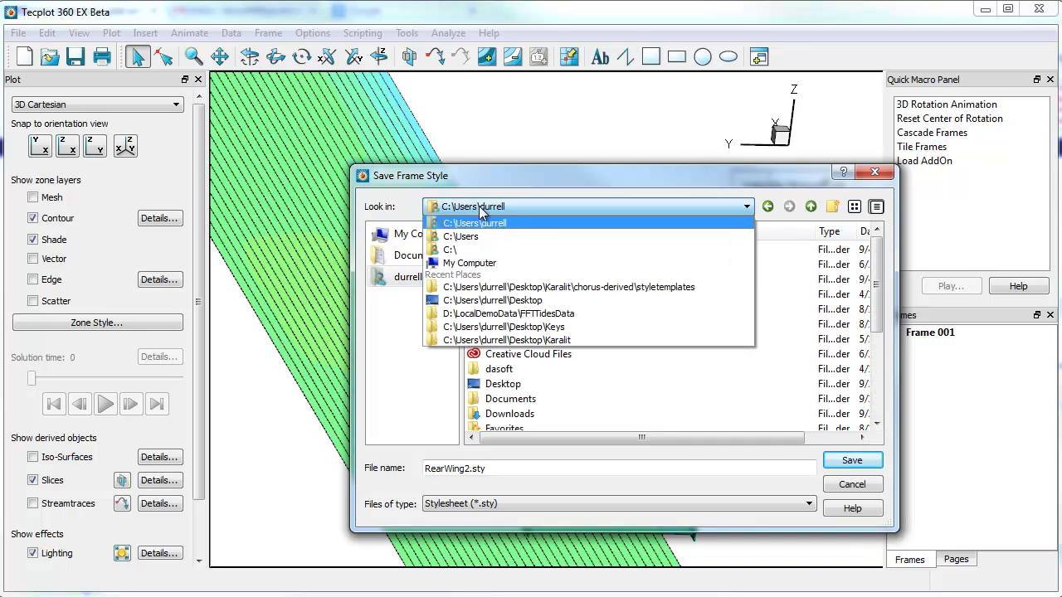
left_click(520, 340)
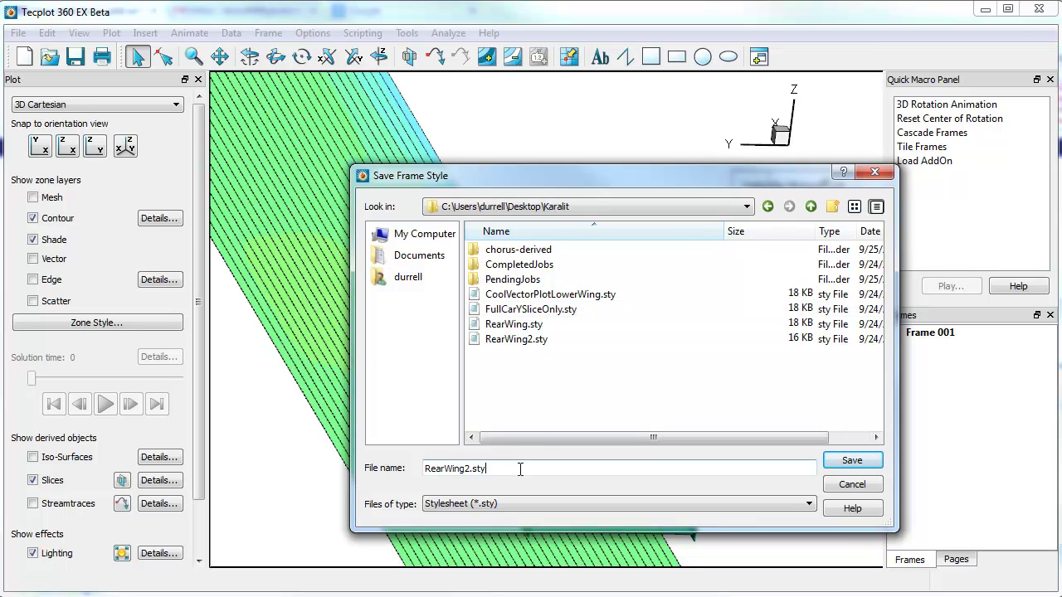
left_click_drag(488, 469, 406, 479)
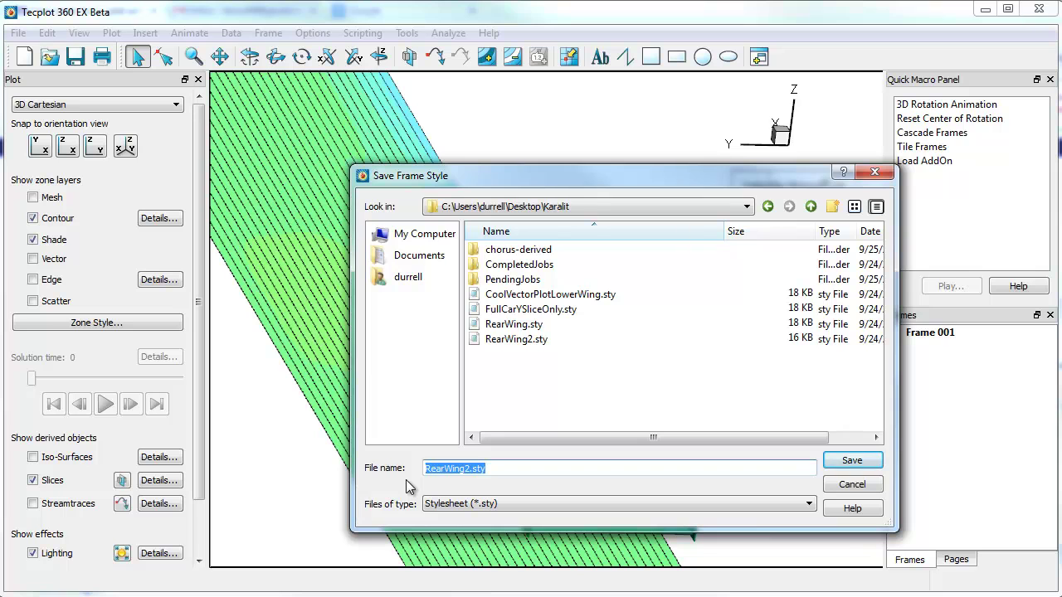
type("VM")
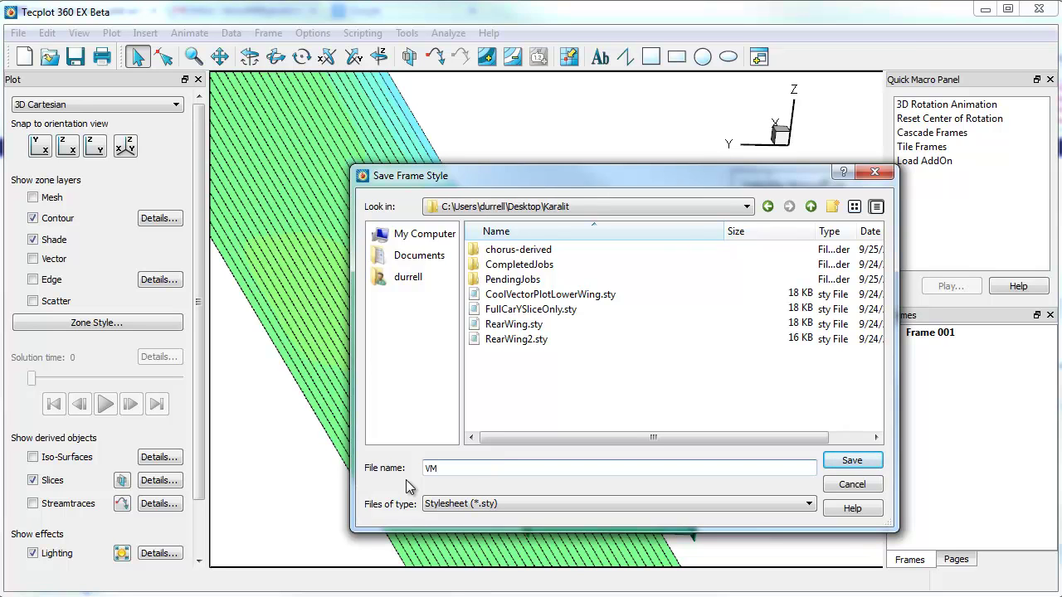
type("Style")
key("Return")
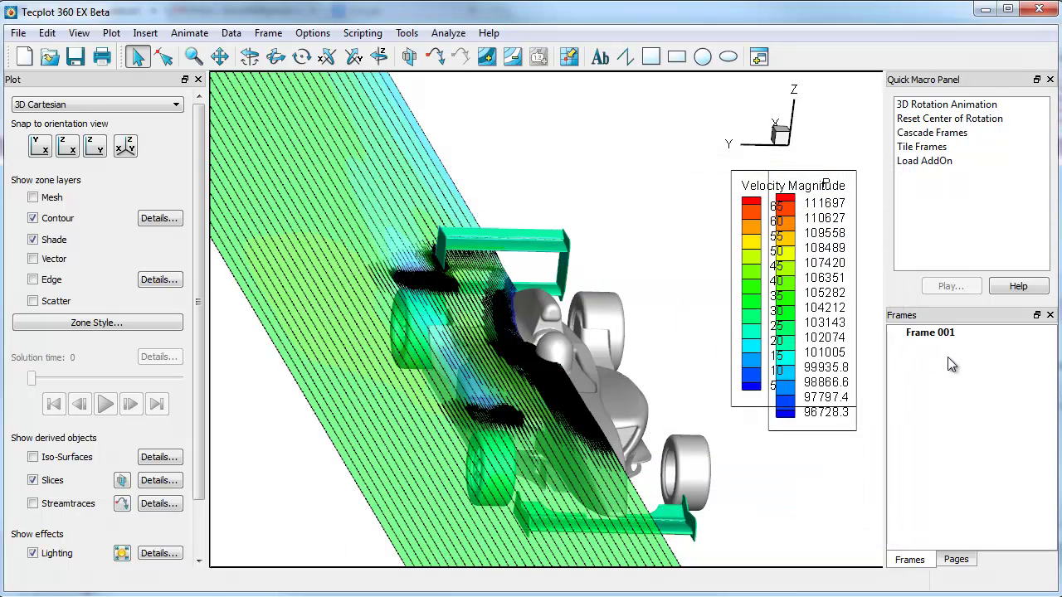
- Rename the first page to Primary
left_click(955, 558)
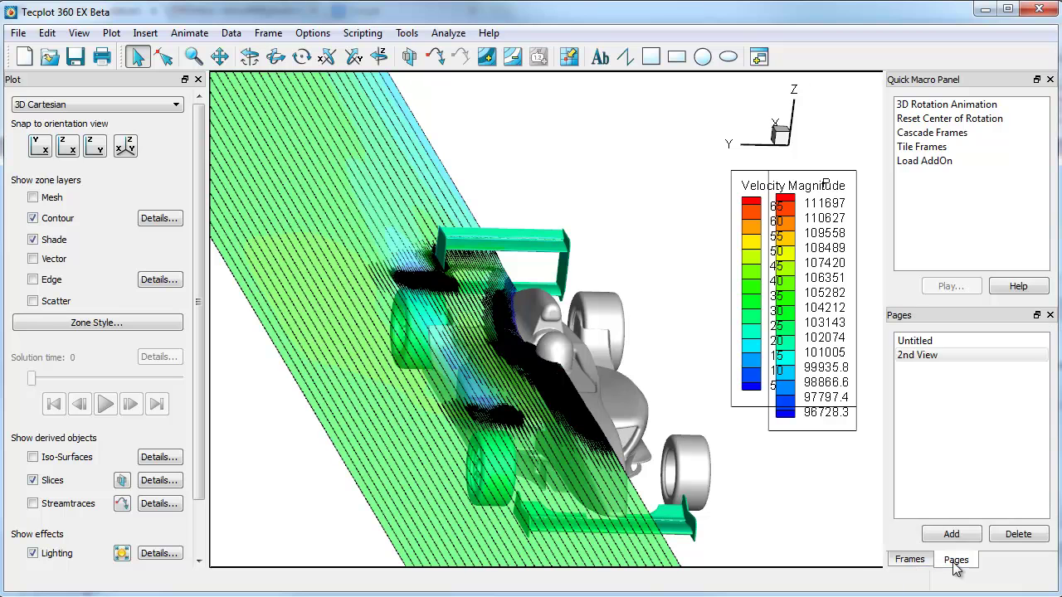
left_click(946, 355)
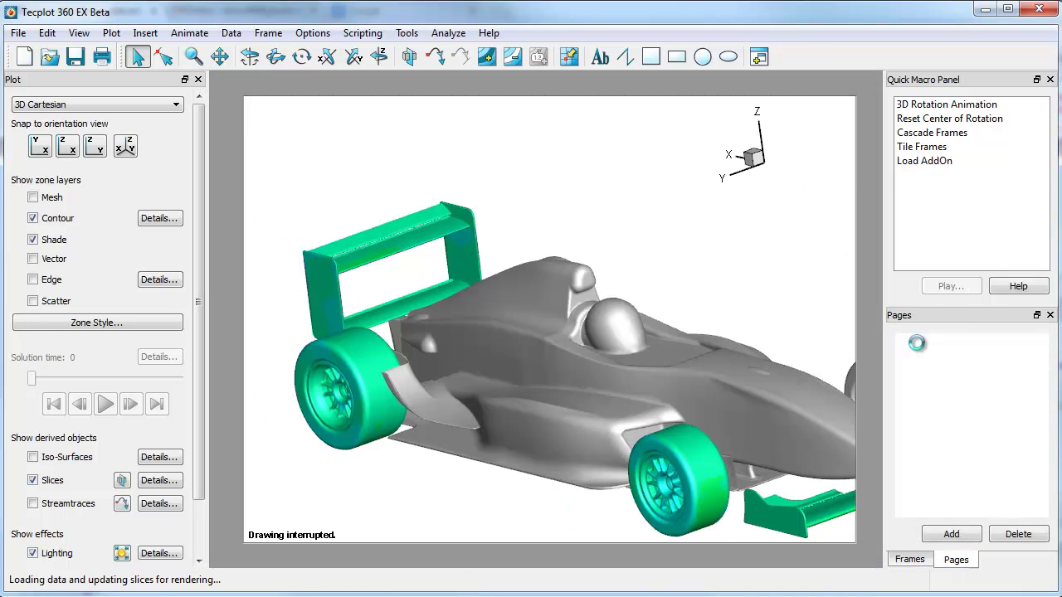
double_click(917, 342)
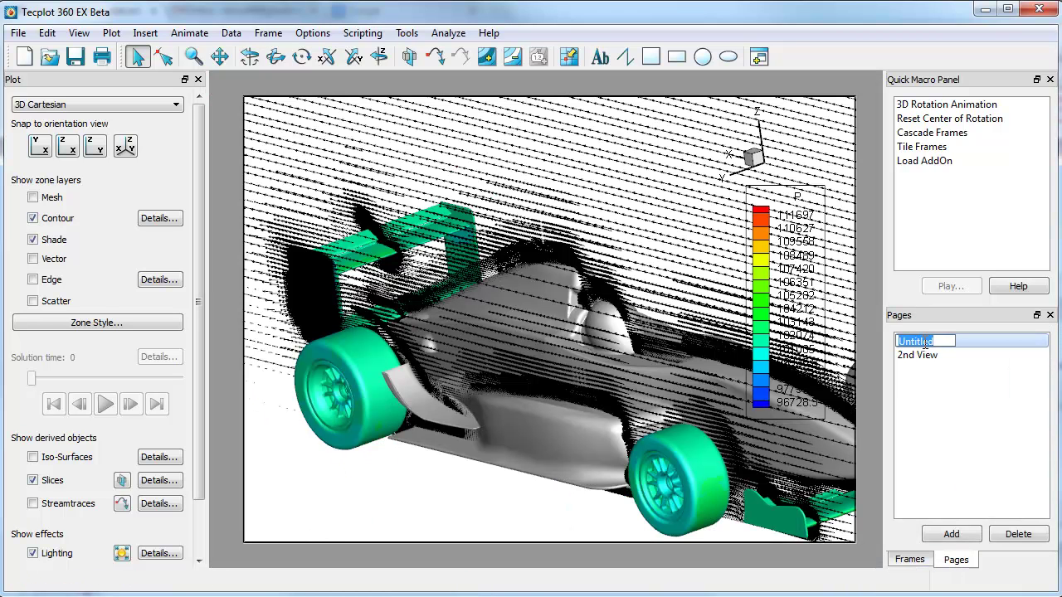
type("Primary")
key("Return")
- Append -Base to both pages, making Primary-Base and 2nd View-Base
left_click(916, 355)
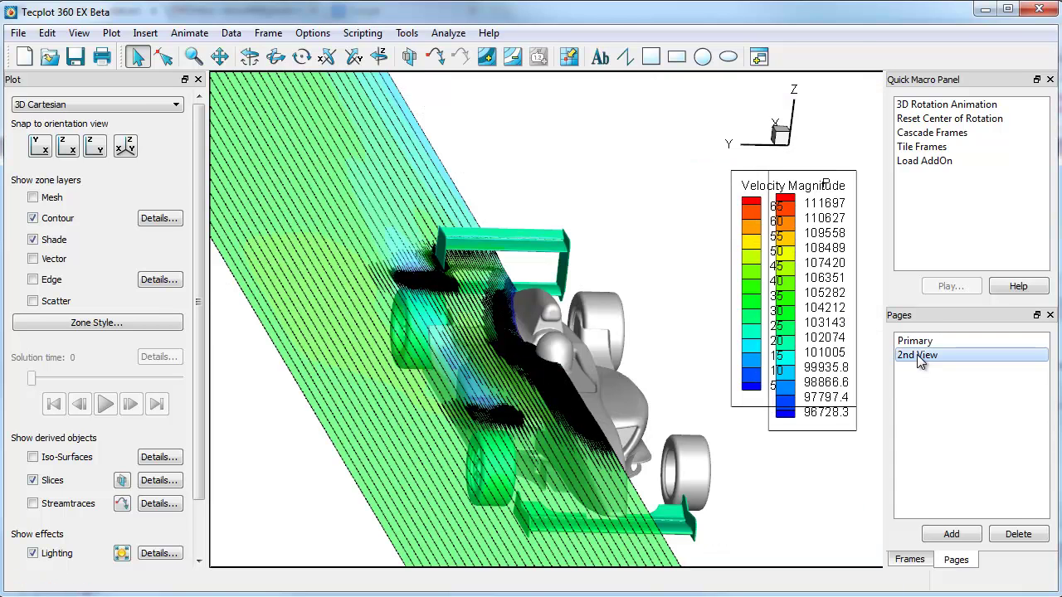
left_click(945, 340)
left_click(945, 340)
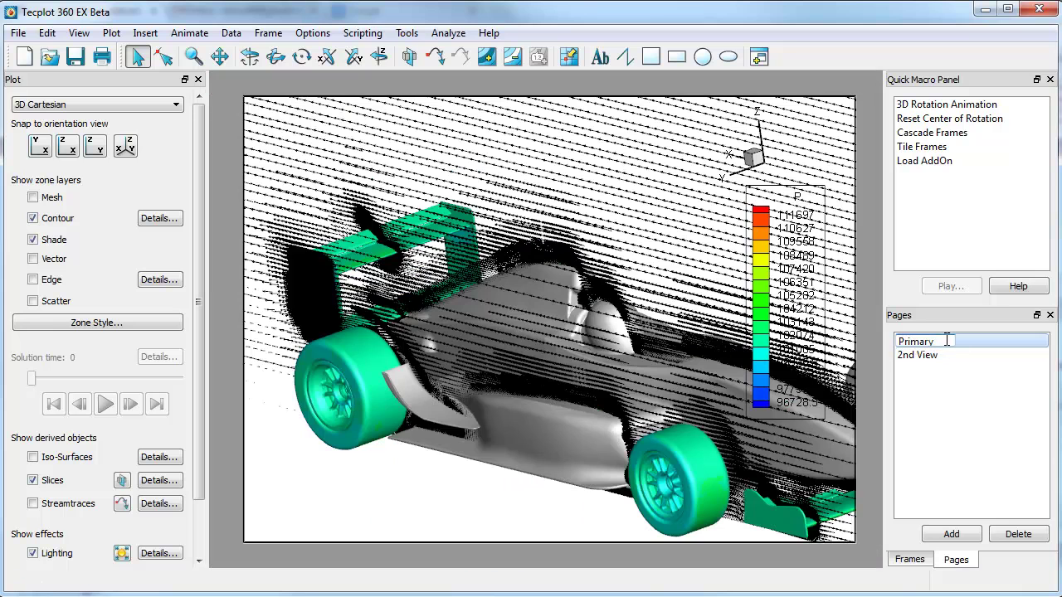
type("-Base")
left_click(980, 354)
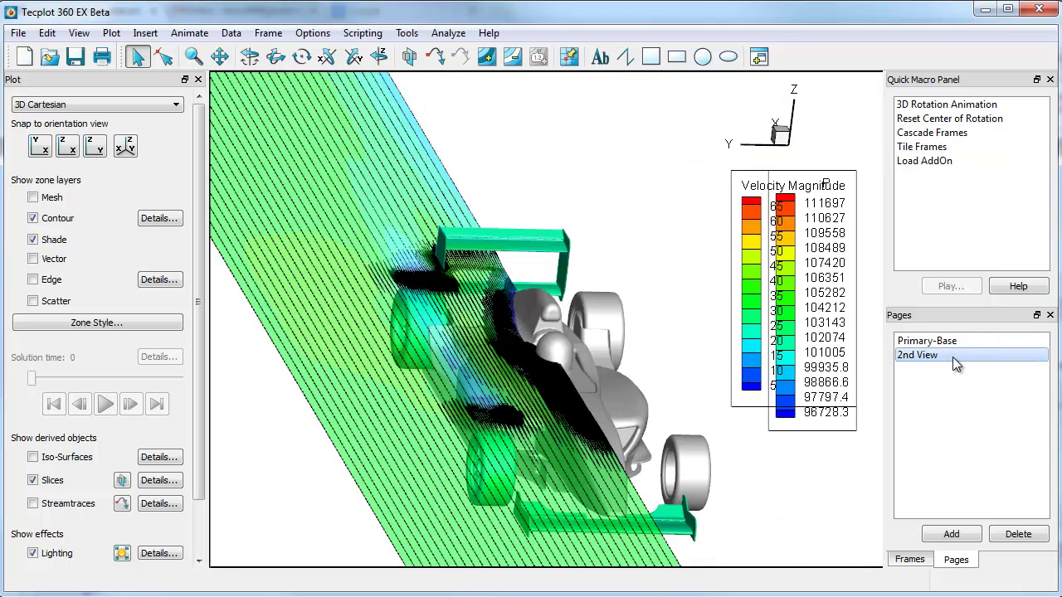
left_click(952, 357)
type("-Base")
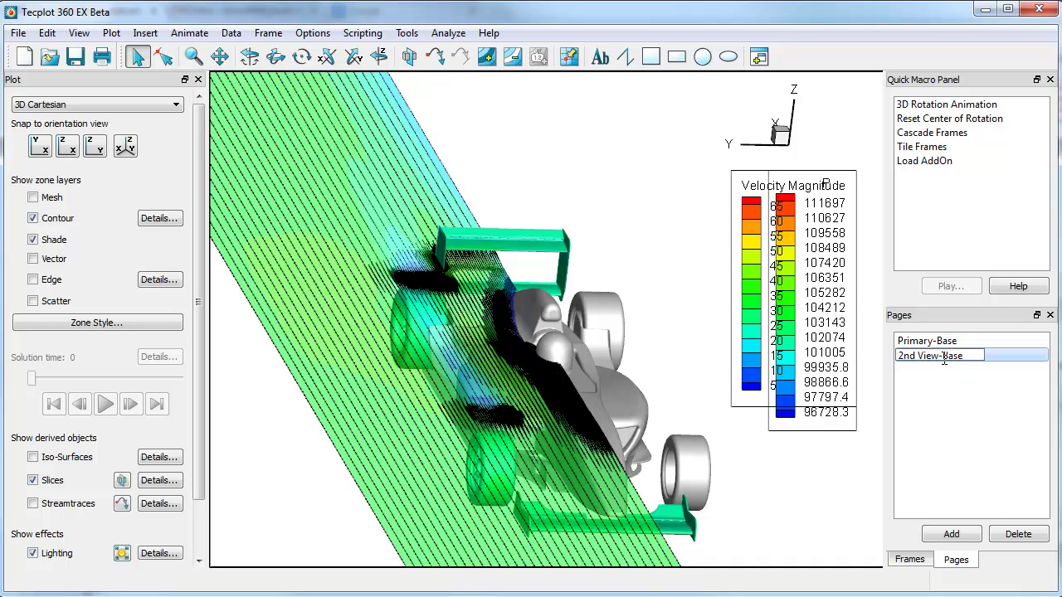
key("Return")
- Add a new page named Primary-Lower
left_click(959, 535)
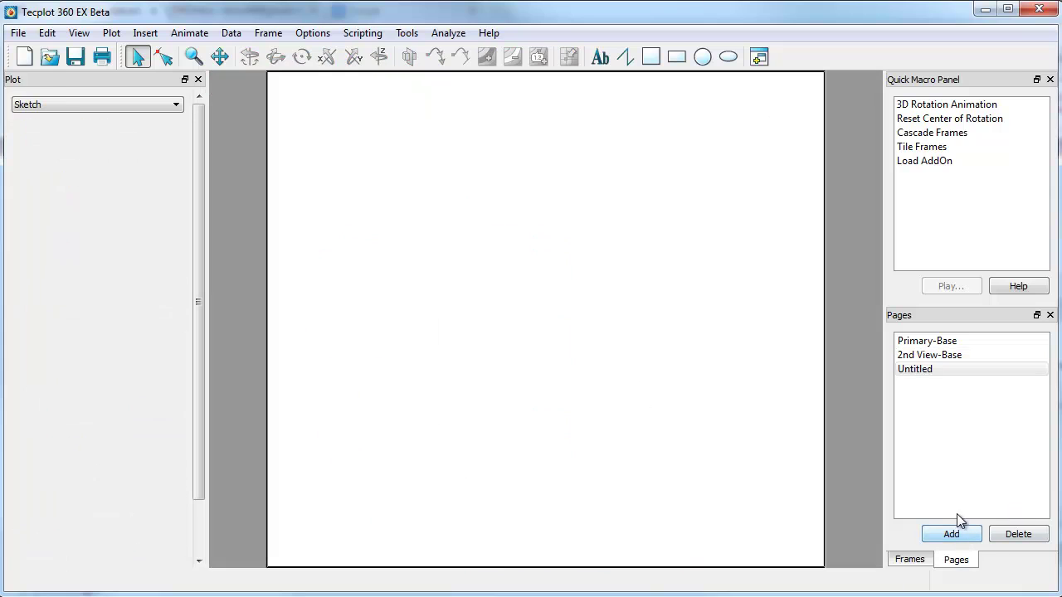
left_click(907, 370)
type("Primary")
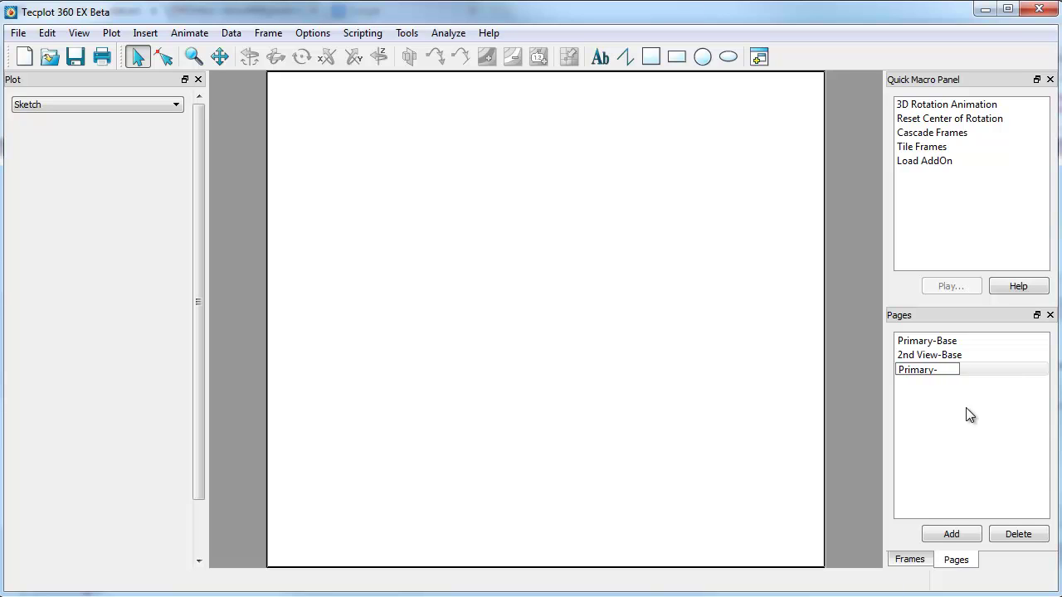
type("-Lower")
key("Return")
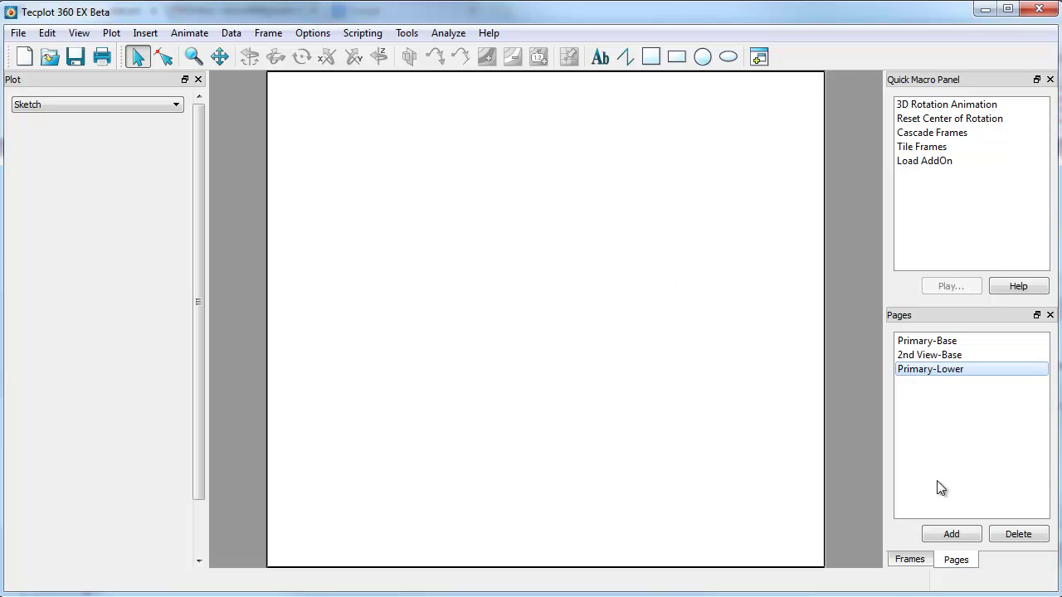
- Load the TECFR2000_v211_Rwinglow_1INT.plt dataset into the new page
left_click(47, 58)
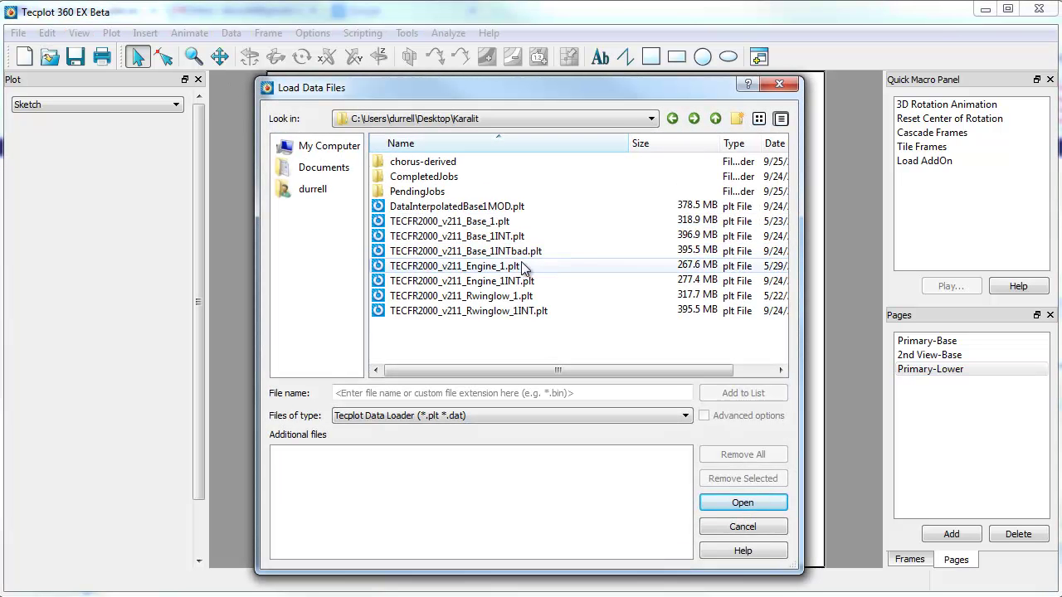
left_click(469, 311)
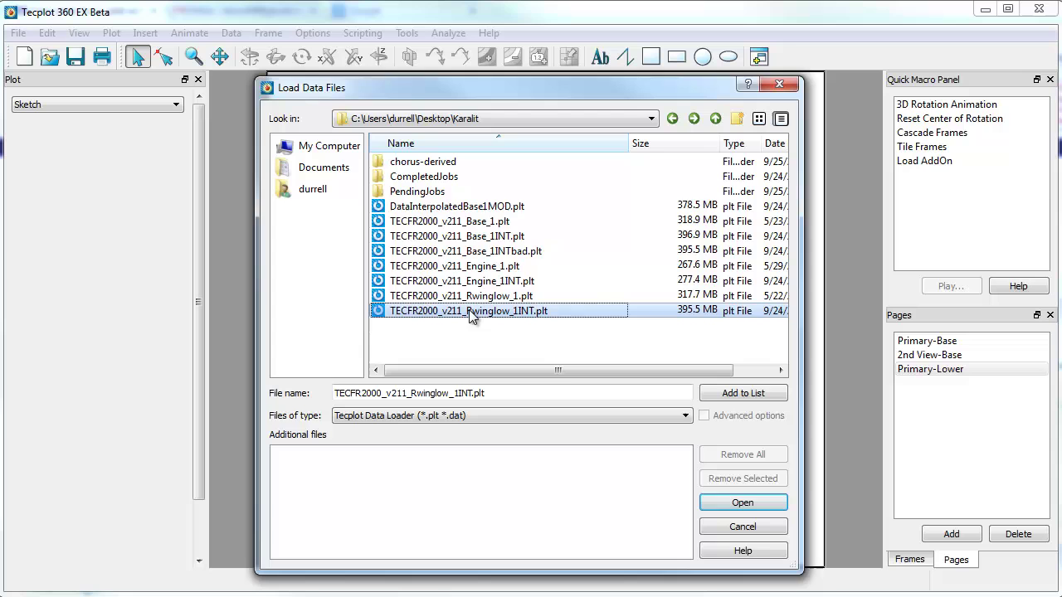
left_click(741, 503)
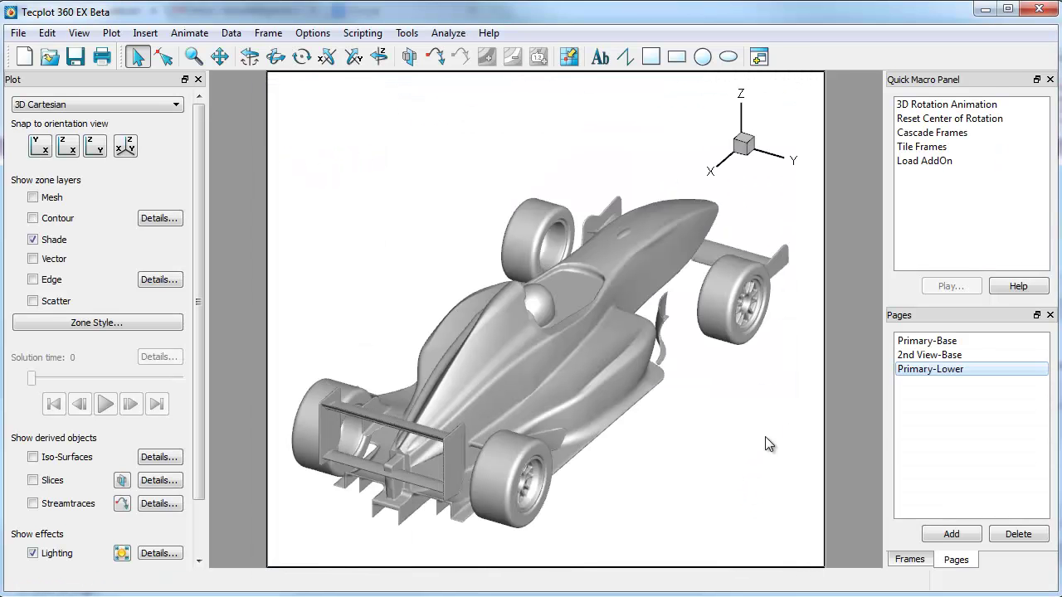
- On Primary-Base, save the frame style as Primary.sty
double_click(934, 370)
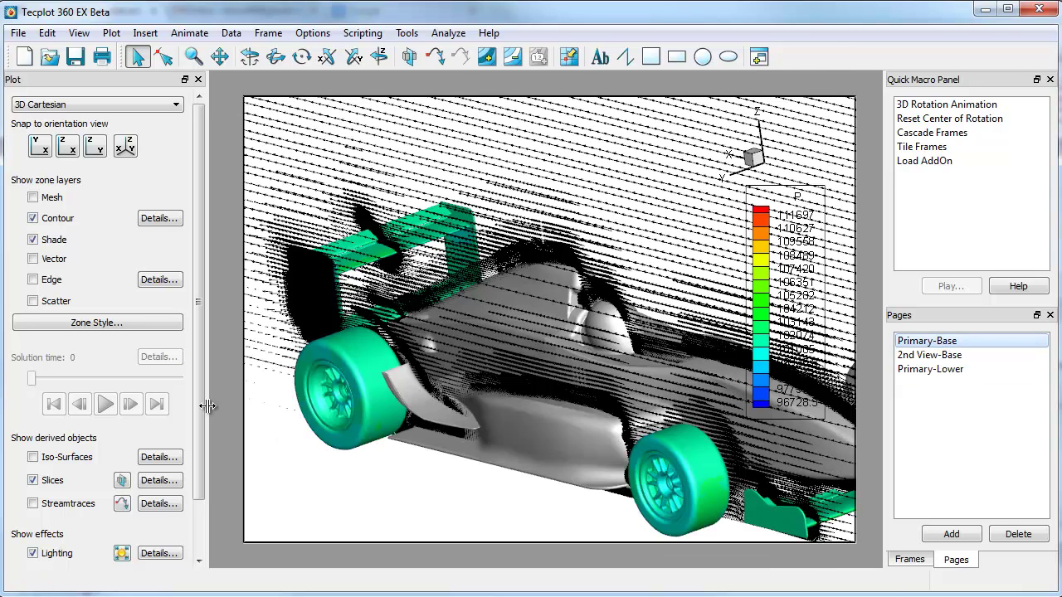
right_click(245, 413)
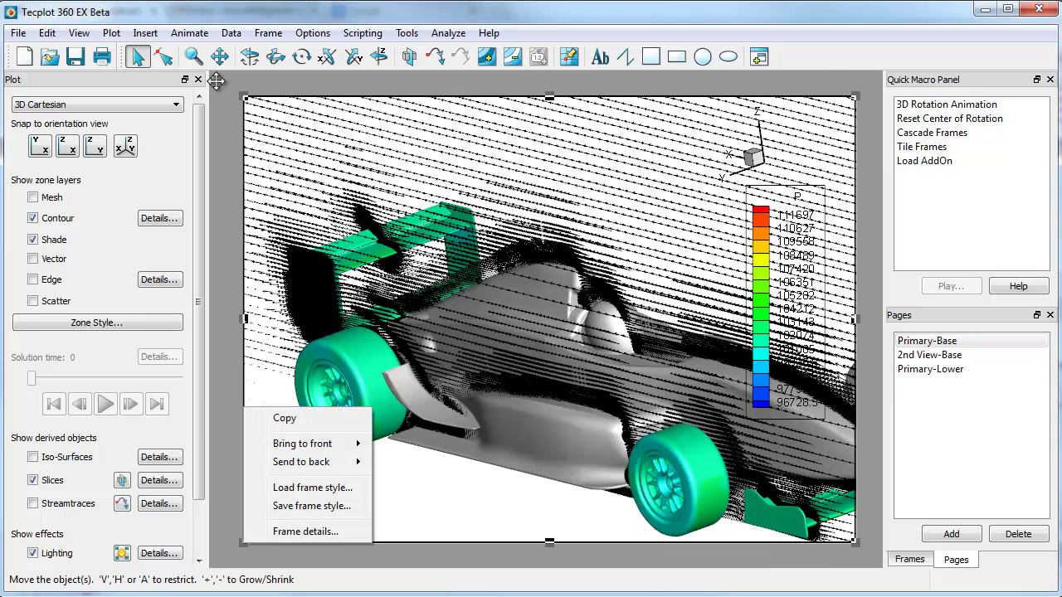
left_click(264, 33)
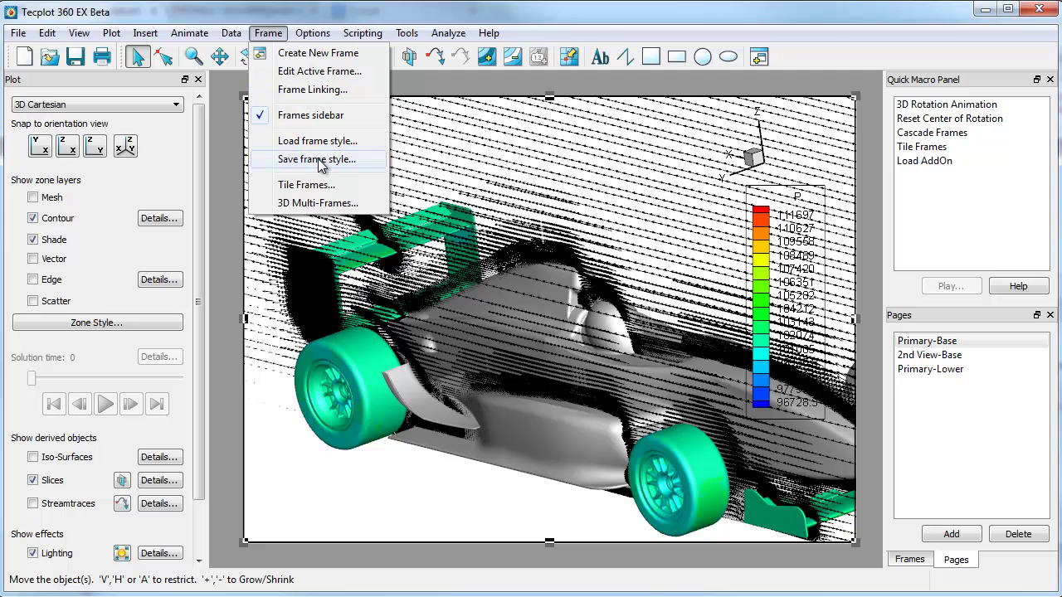
left_click(321, 160)
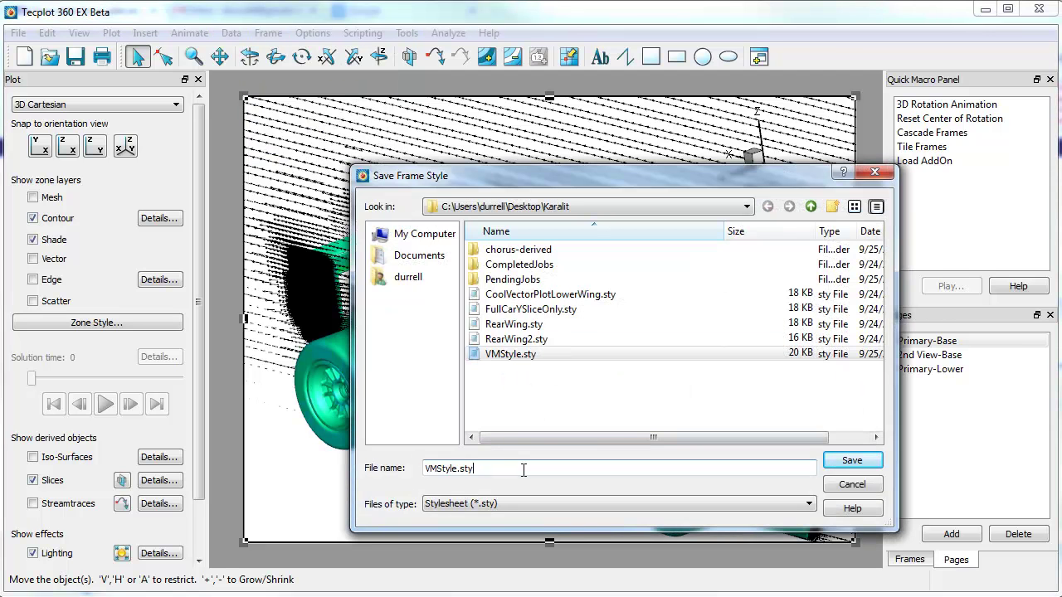
left_click_drag(524, 469, 398, 471)
type("Preview")
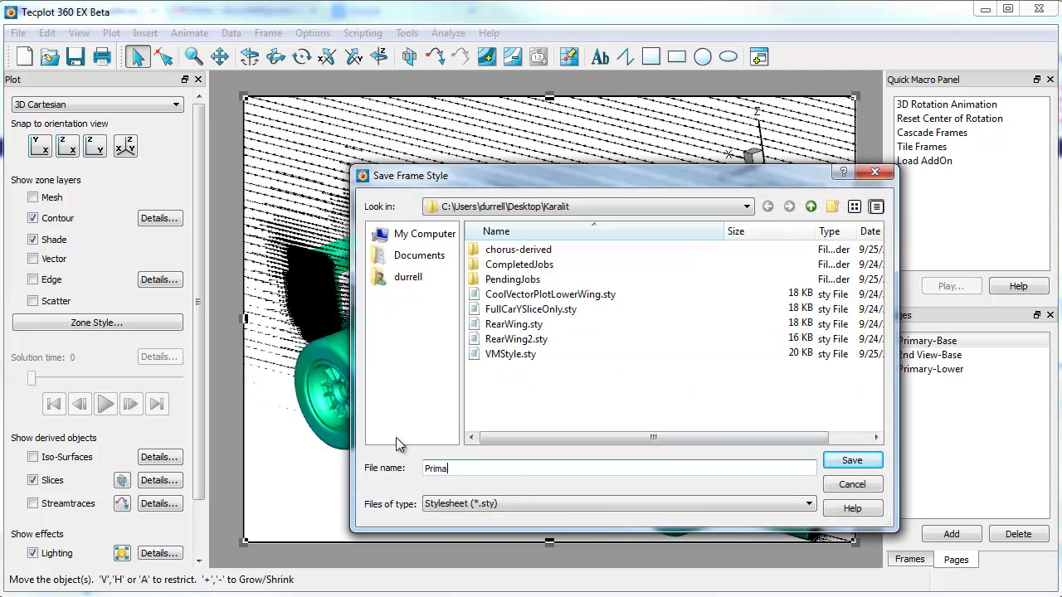
key("Return")
- Apply the Primary.sty frame style to the Primary-Lower page
left_click(938, 371)
left_click(268, 32)
left_click(319, 141)
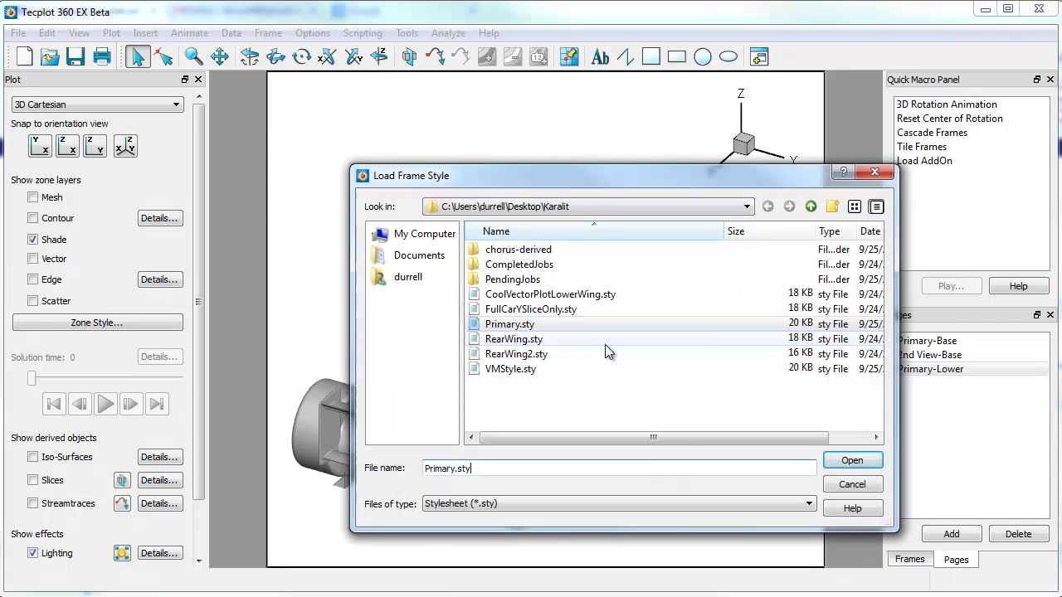
left_click(518, 325)
left_click(851, 462)
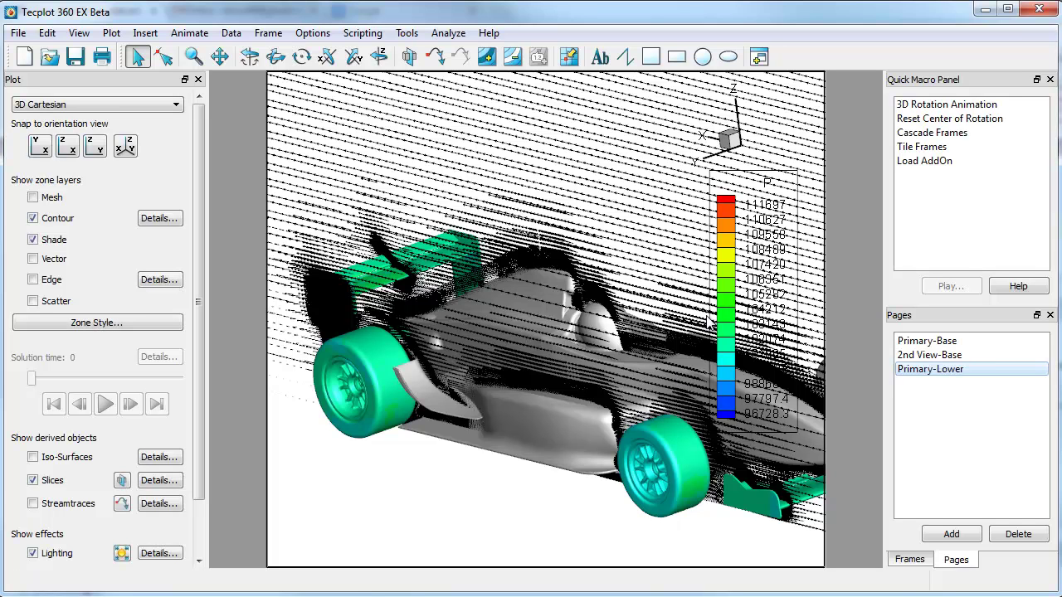
- Flip between Primary-Base and Primary-Lower to compare the two cars, ending on Primary-Base
left_click(934, 342)
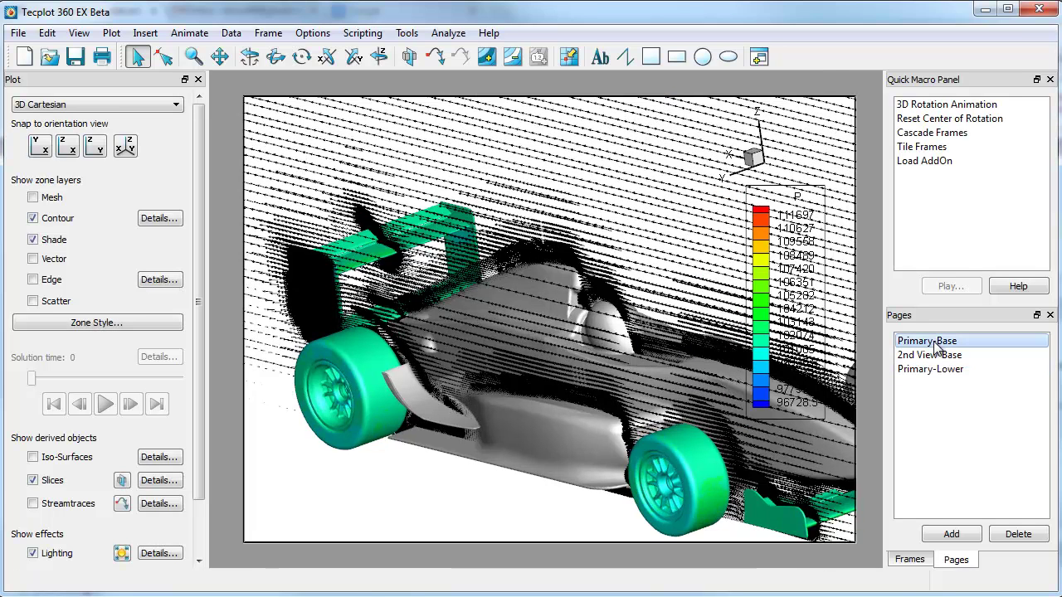
left_click(936, 370)
left_click(931, 342)
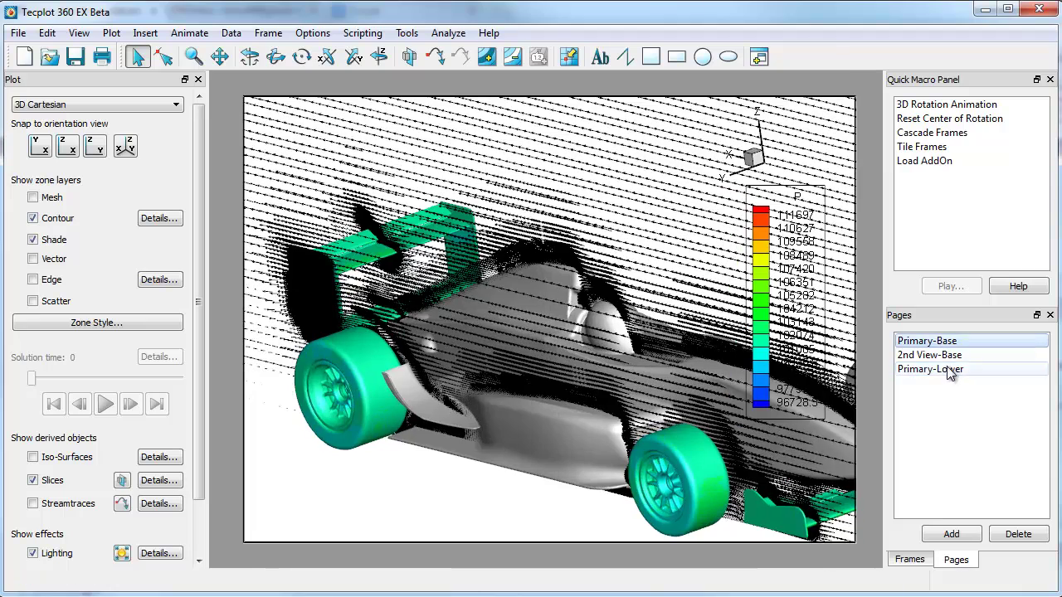
left_click(946, 369)
left_click(949, 341)
left_click(947, 370)
left_click(944, 341)
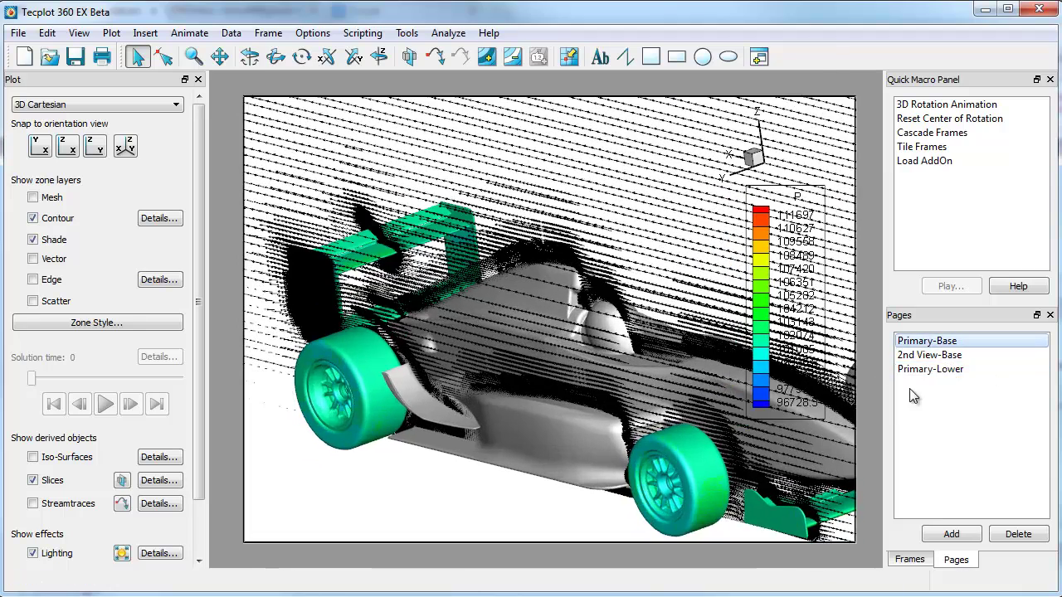
left_click(933, 370)
left_click(929, 340)
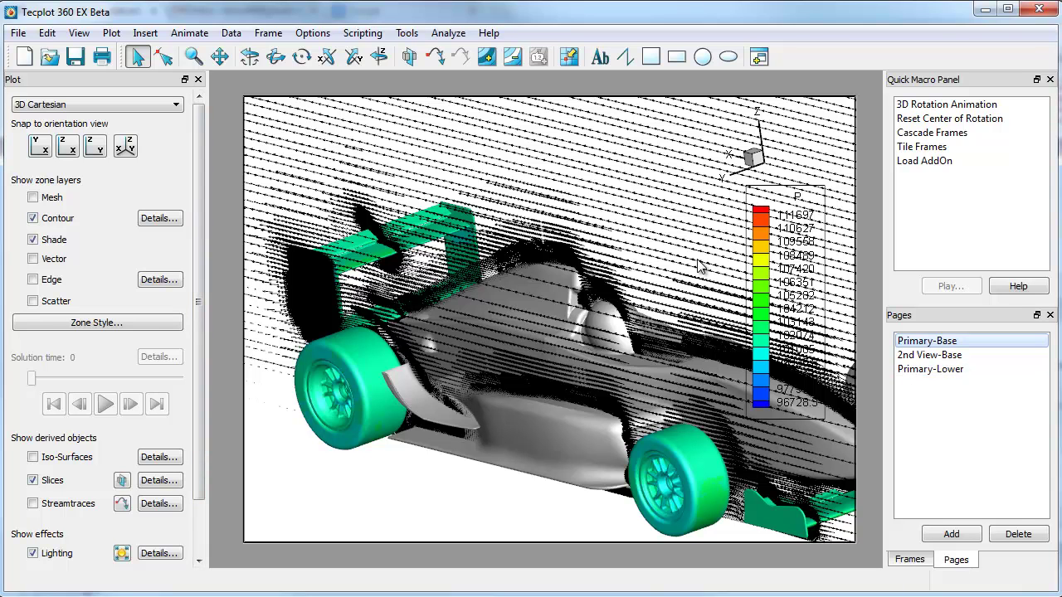
- On Primary-Lower, set the Field Variables state variables to Pressure and Density
left_click(938, 355)
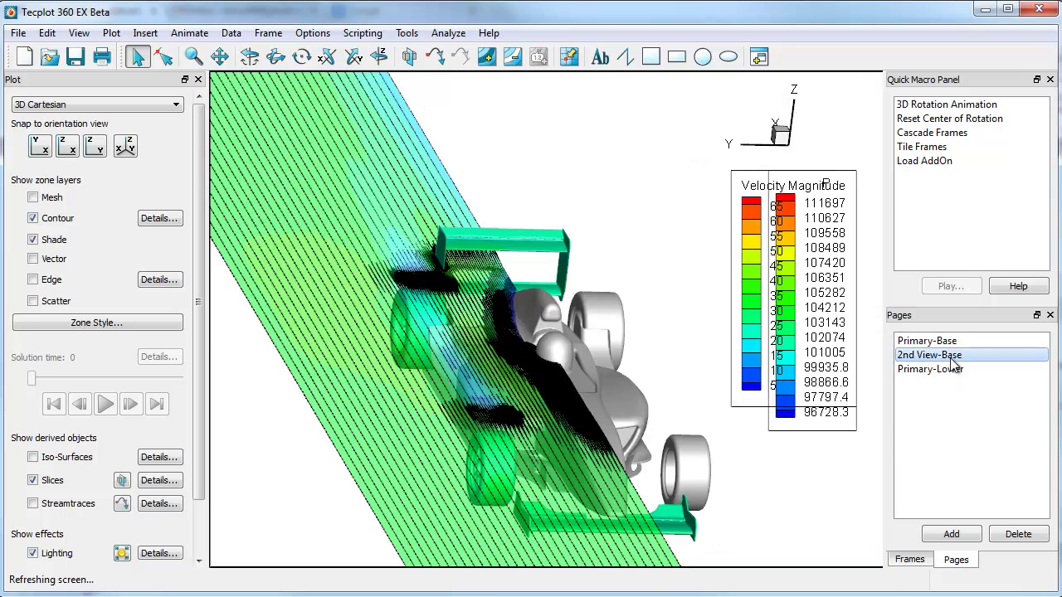
left_click(946, 371)
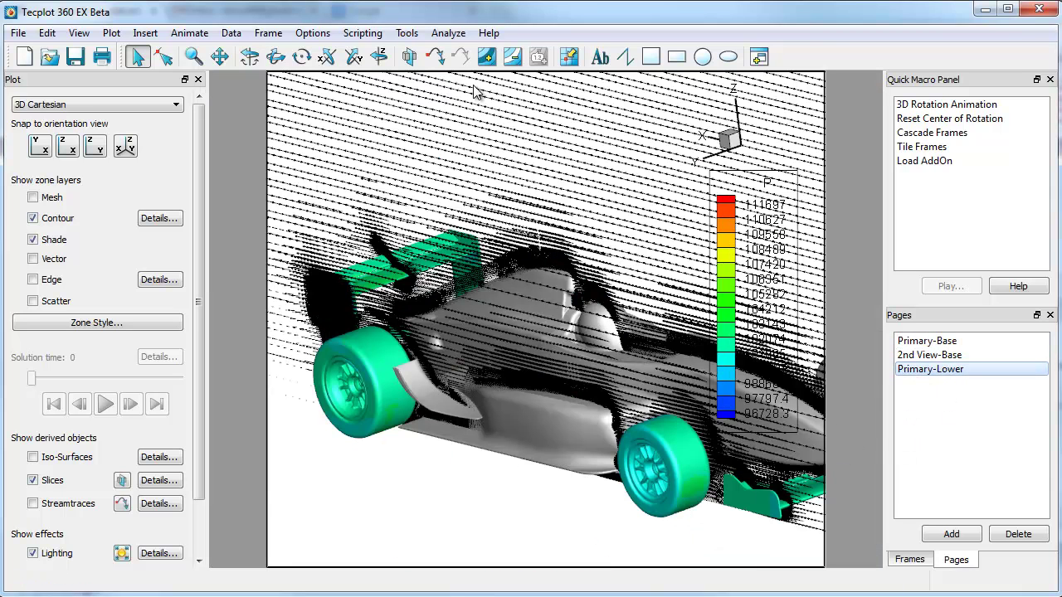
left_click(406, 33)
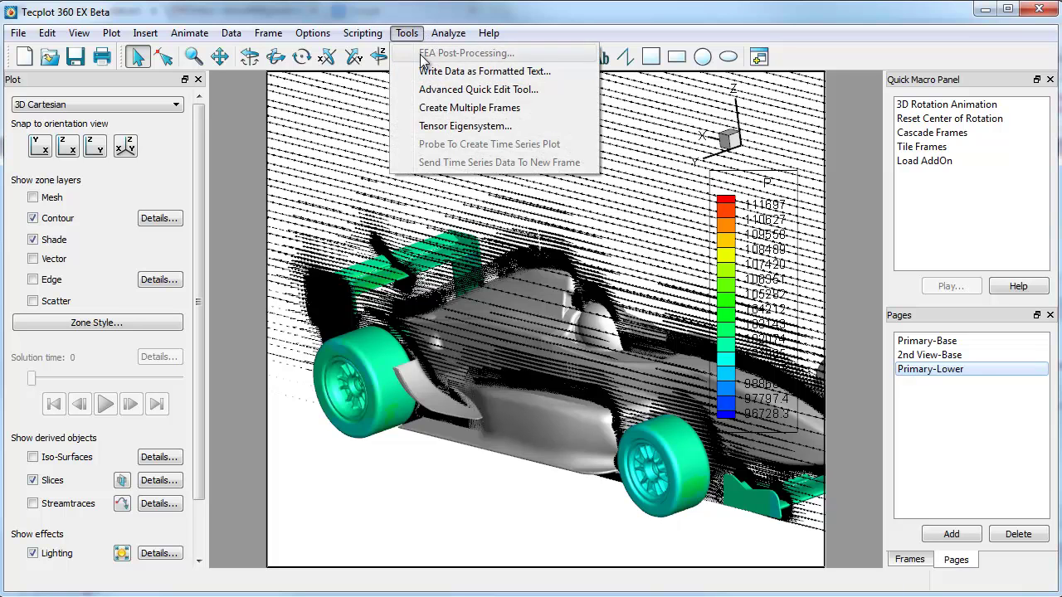
mouse_move(445, 35)
left_click(488, 91)
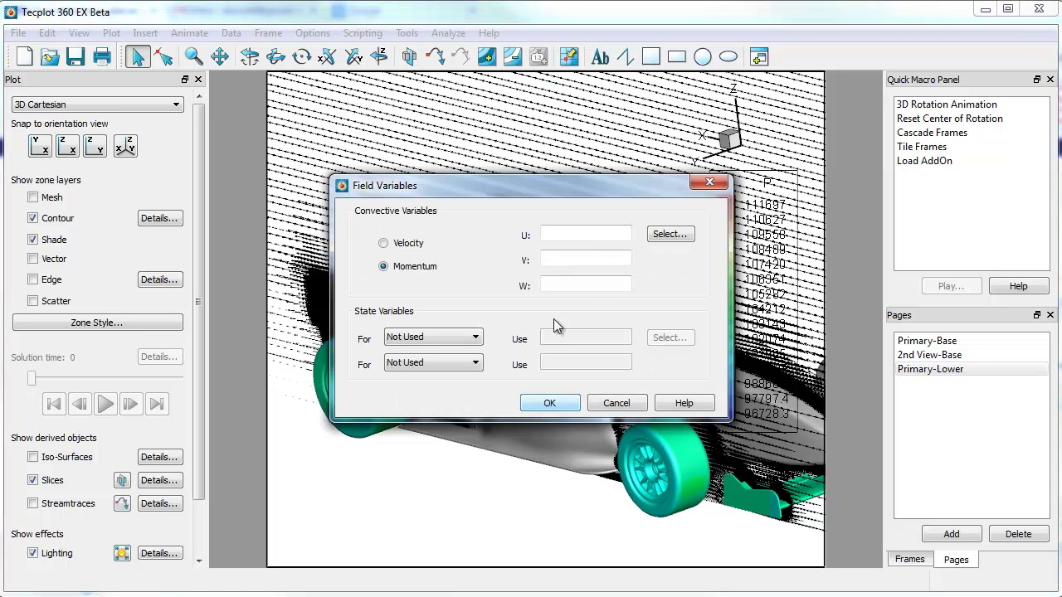
left_click(476, 337)
left_click(431, 352)
left_click(438, 362)
left_click(415, 399)
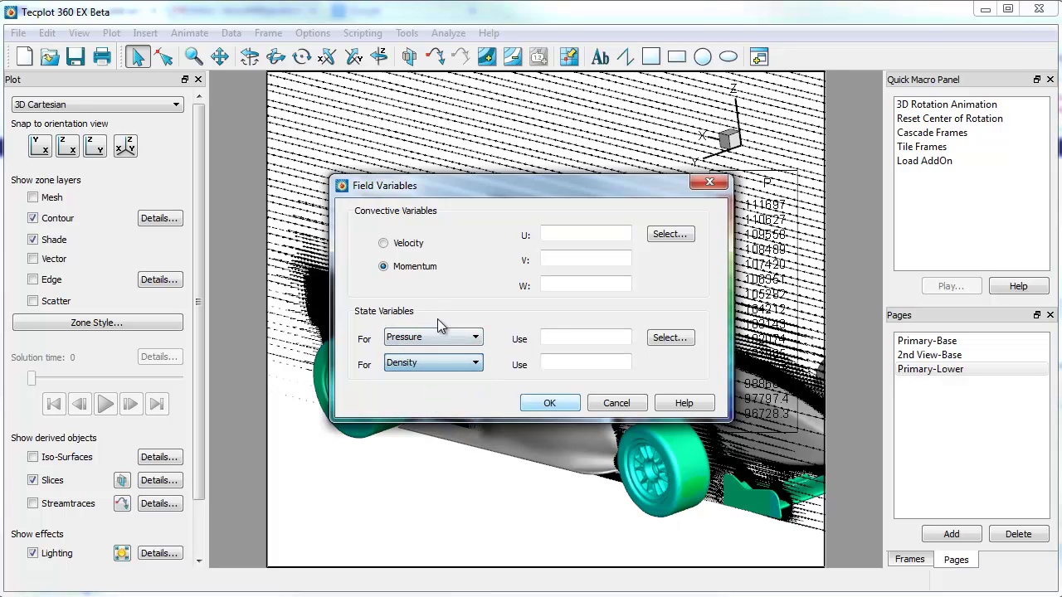
- Assign u, v, w as convective variables, 8: P for pressure and 4: rho for density
left_click(683, 236)
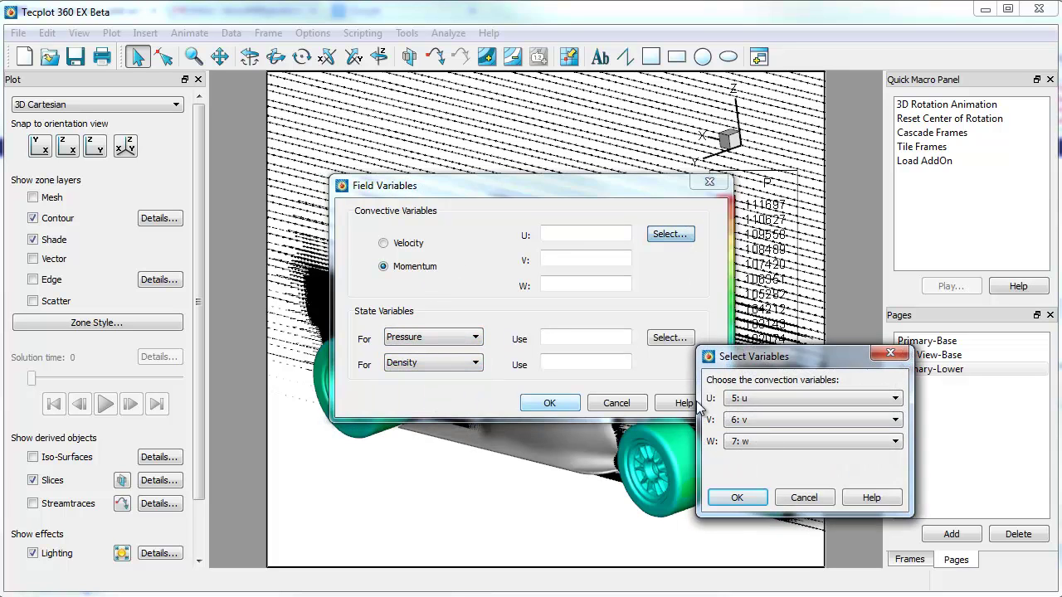
left_click(737, 497)
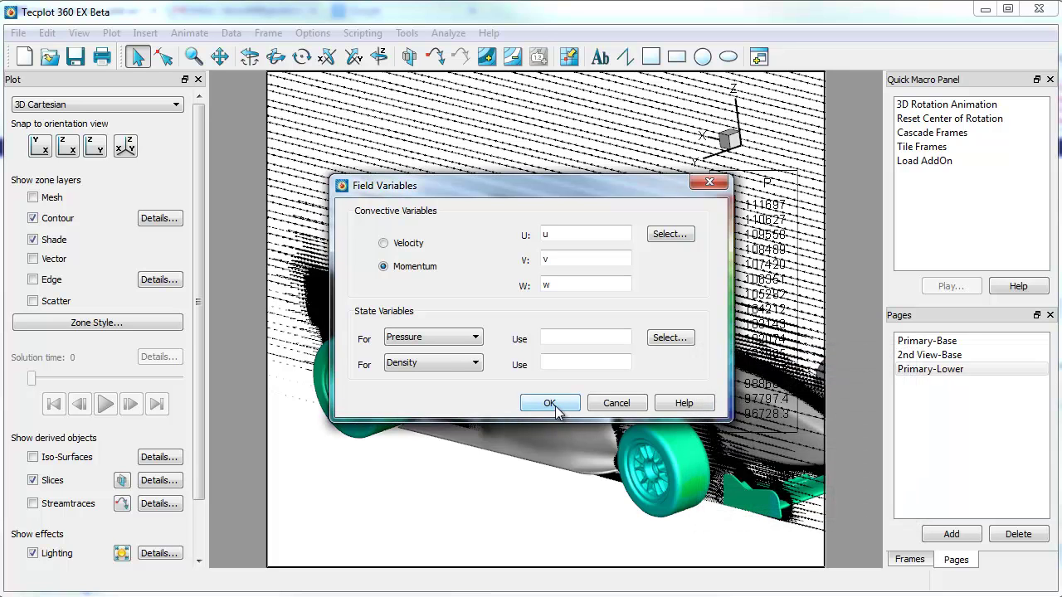
left_click(670, 337)
left_click(779, 398)
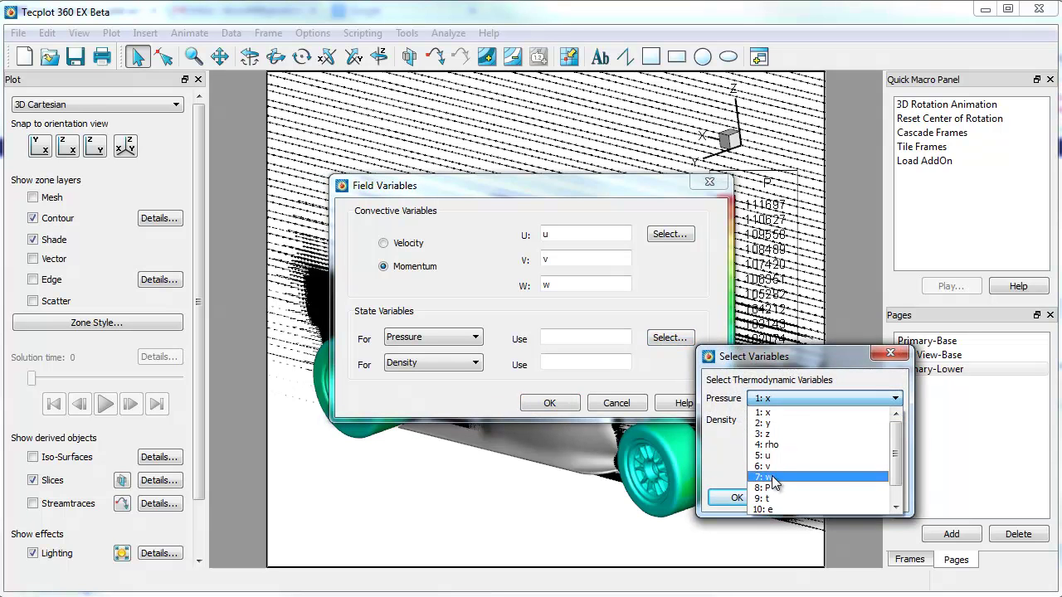
left_click(774, 487)
left_click(778, 419)
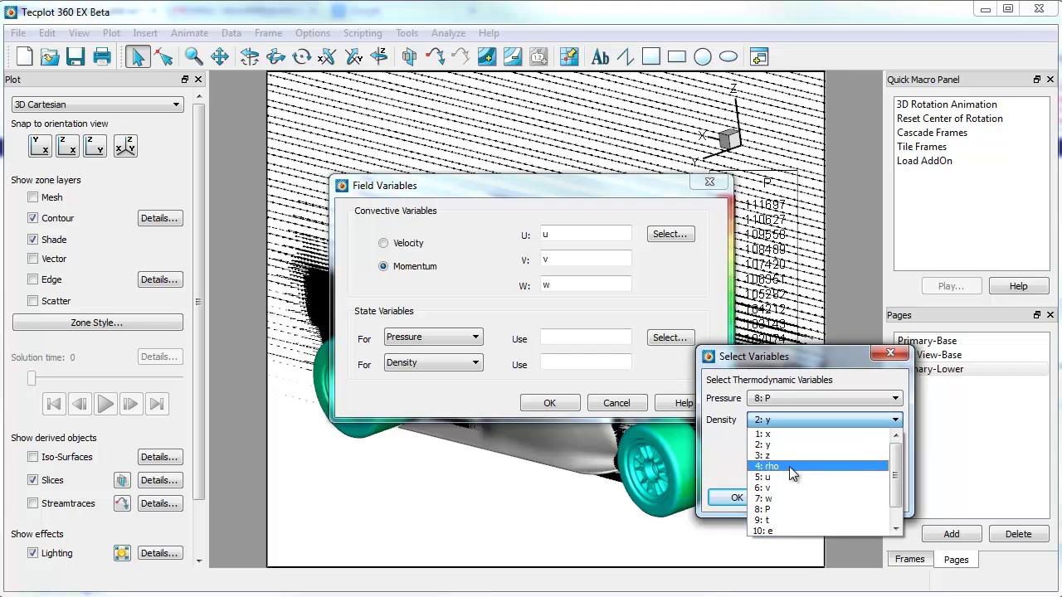
left_click(789, 466)
left_click(736, 498)
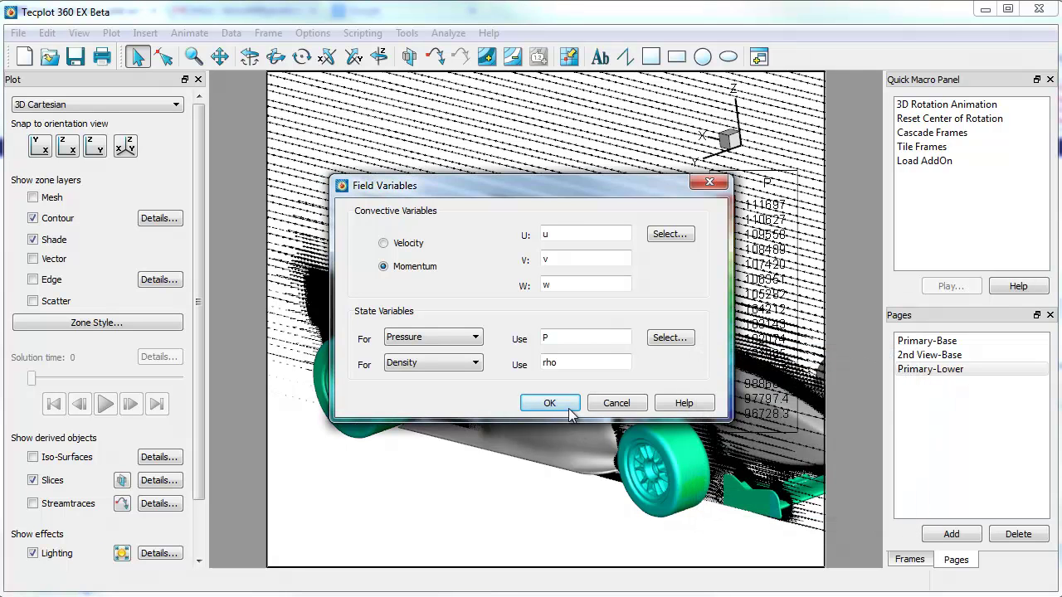
left_click(549, 403)
- Calculate Velocity Magnitude for the lower-wing data and acknowledge both information messages
left_click(447, 32)
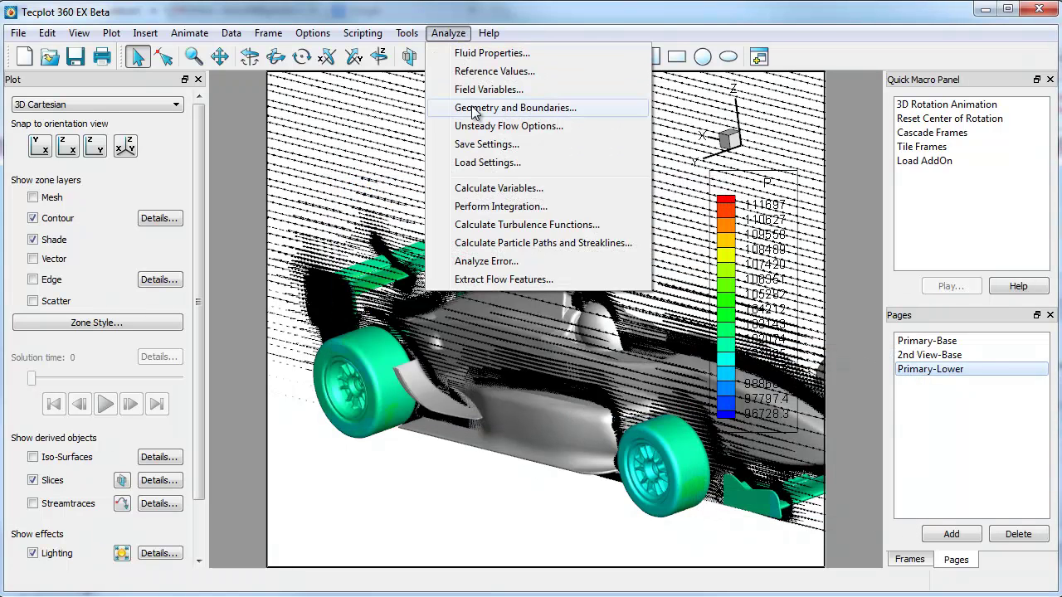
left_click(506, 188)
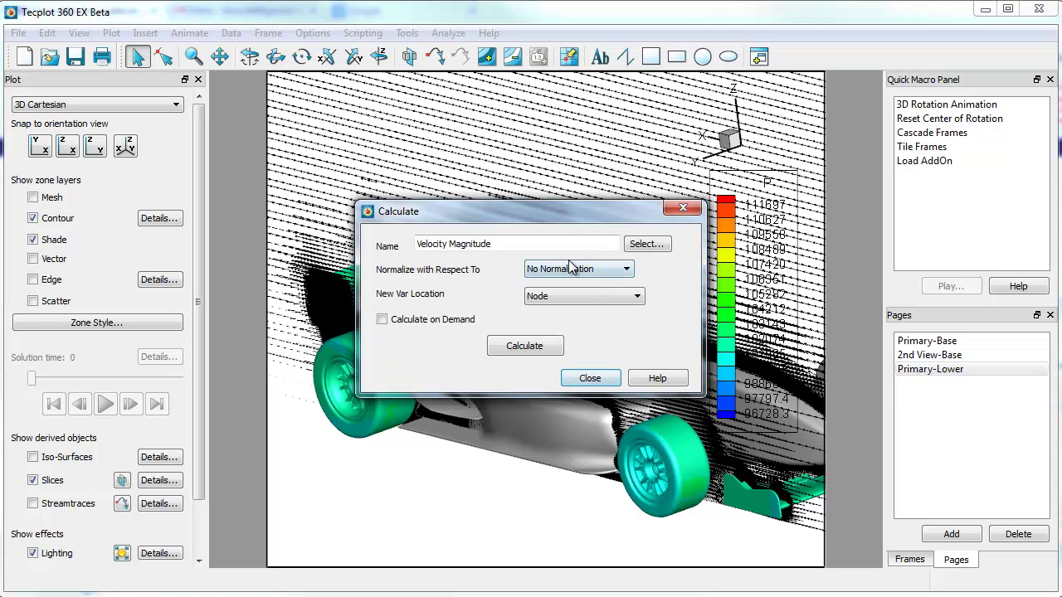
left_click(538, 345)
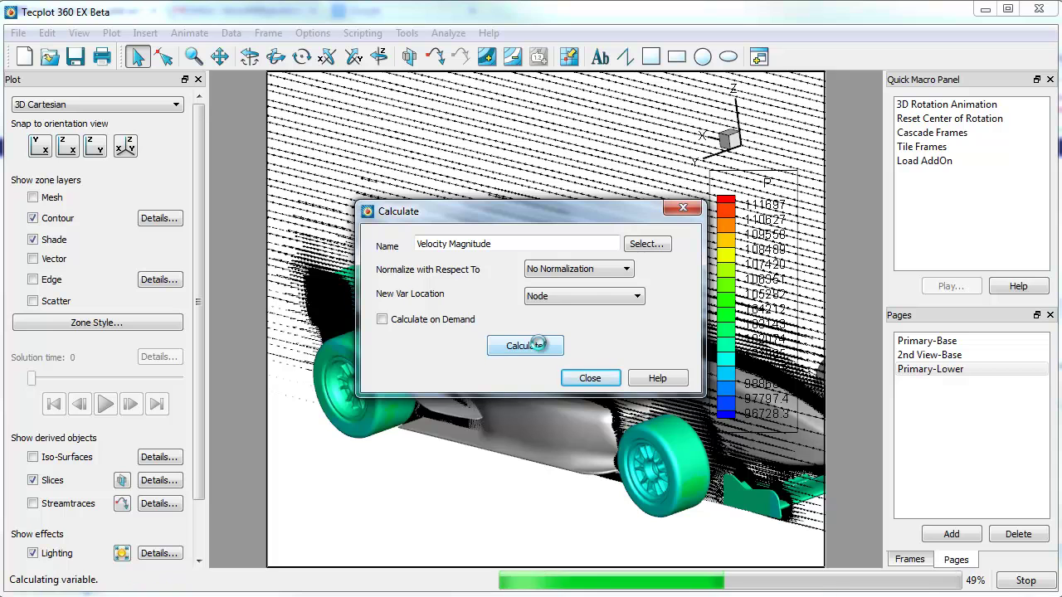
left_click(614, 333)
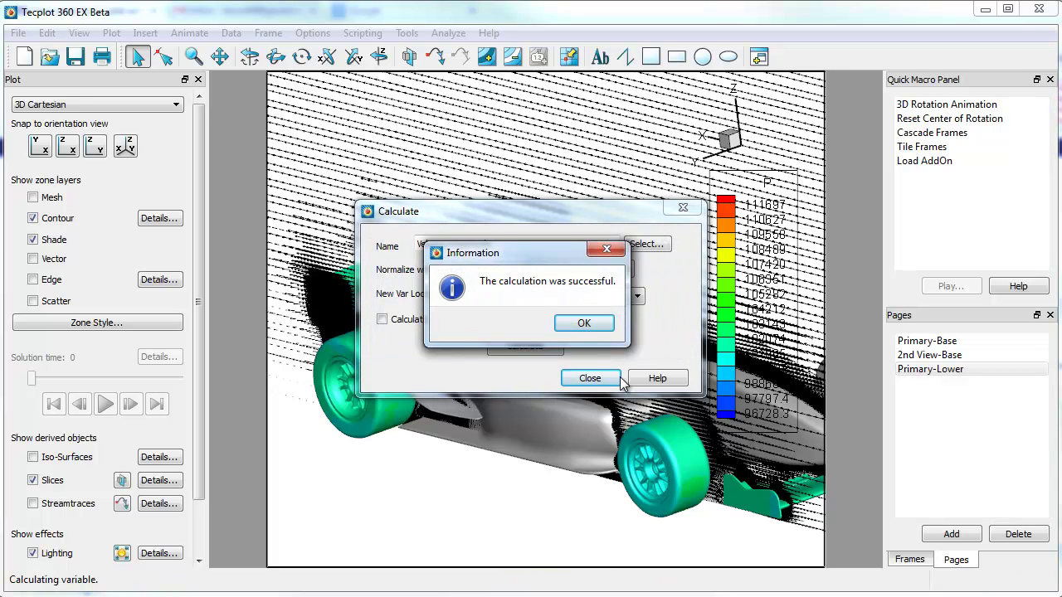
left_click(590, 328)
- Add a new page with a 3D Cartesian plot type
left_click(589, 377)
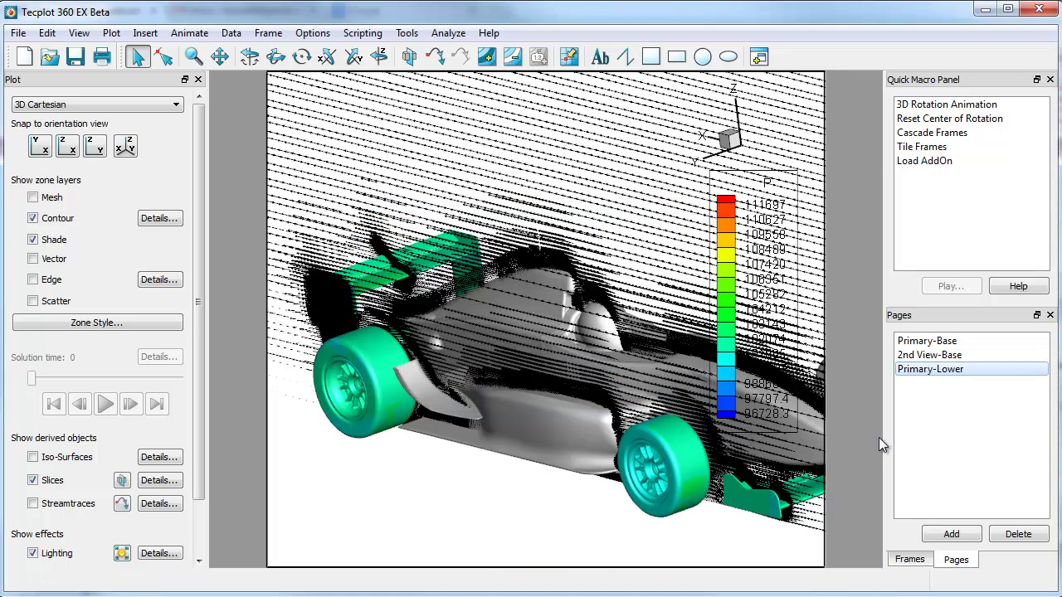
left_click(976, 535)
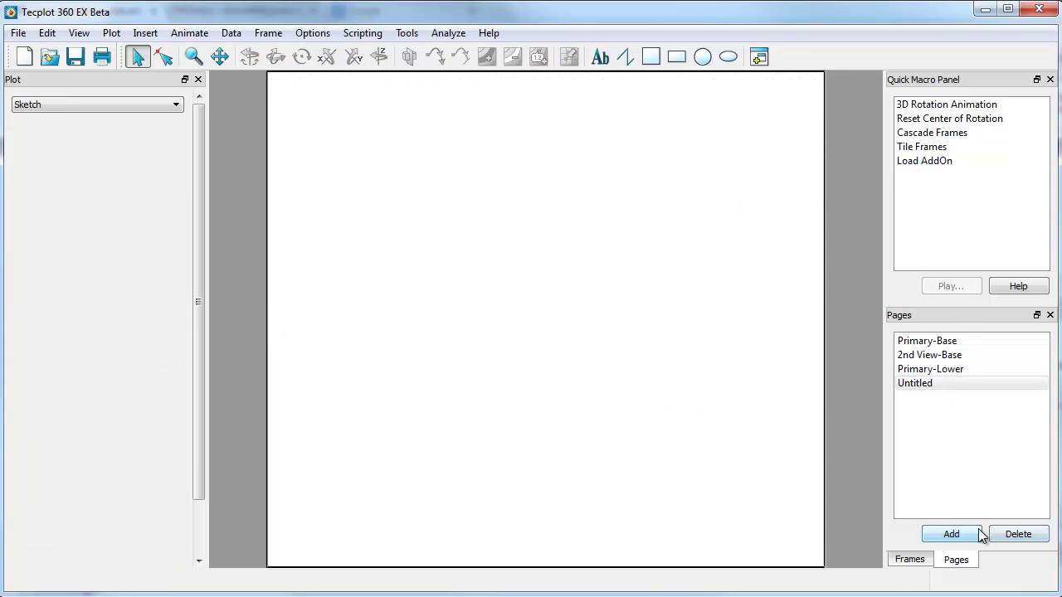
left_click(136, 106)
left_click(82, 119)
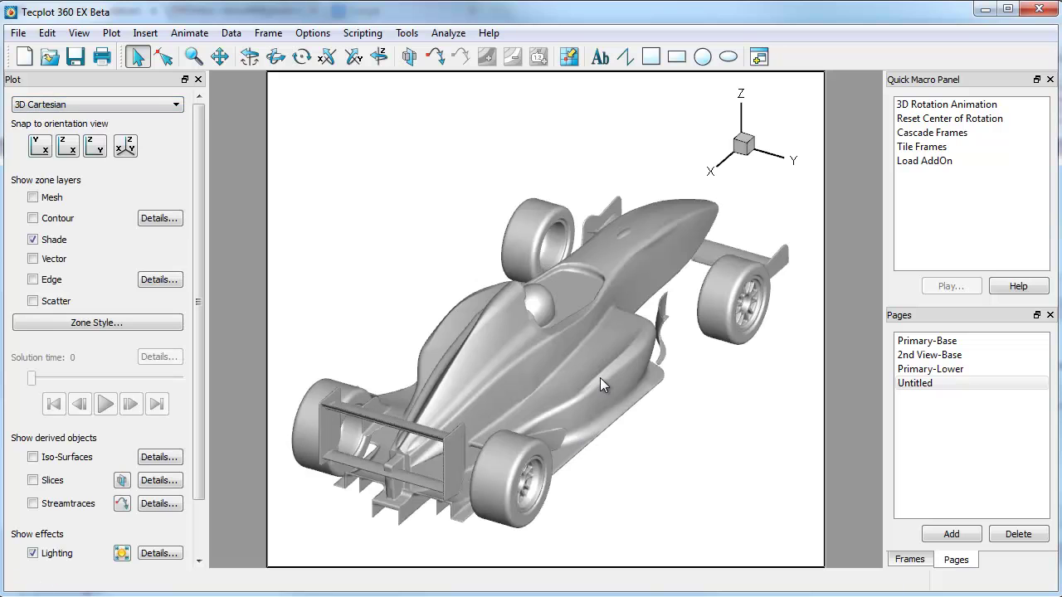
- Load the VMStyle.sty frame style onto the new page
left_click(268, 33)
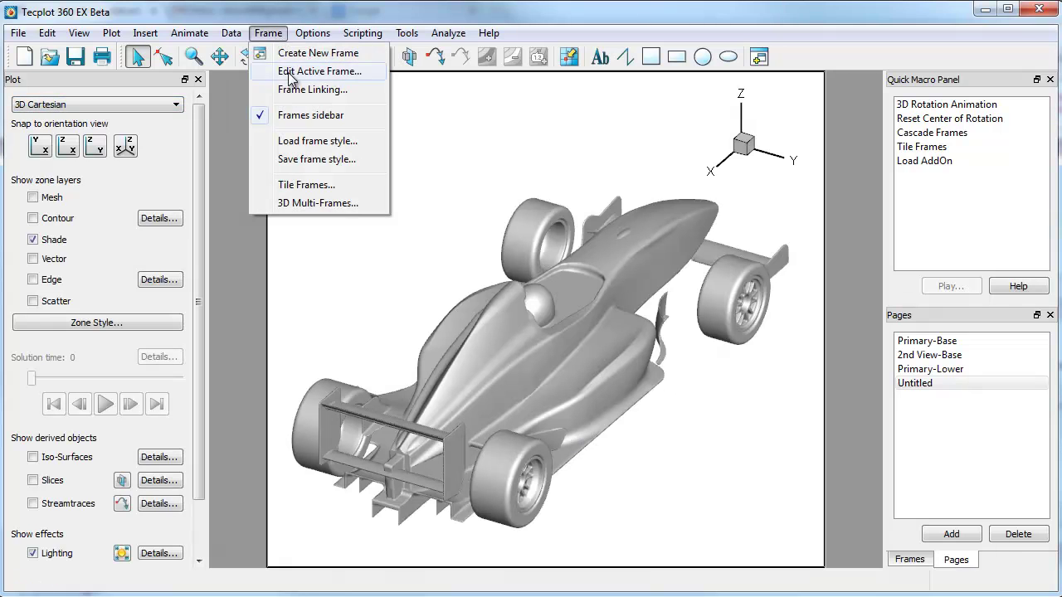
left_click(299, 145)
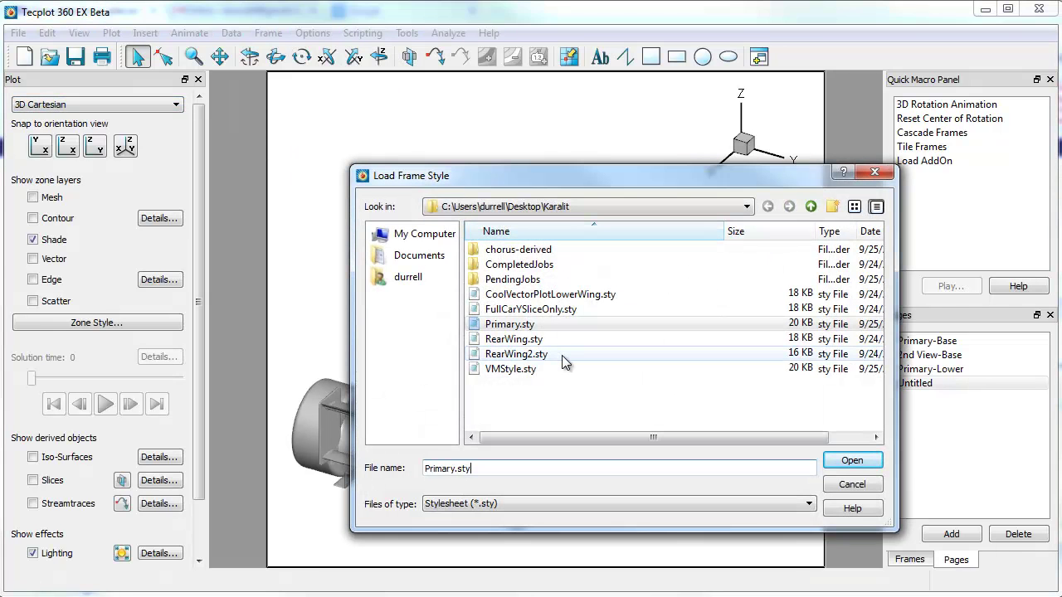
left_click(528, 371)
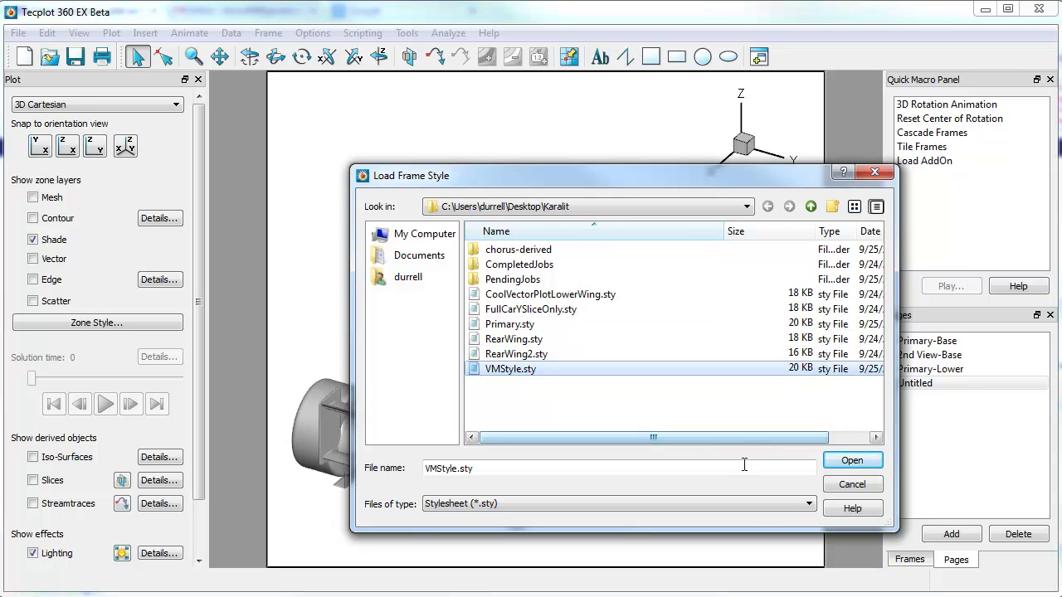
left_click(861, 461)
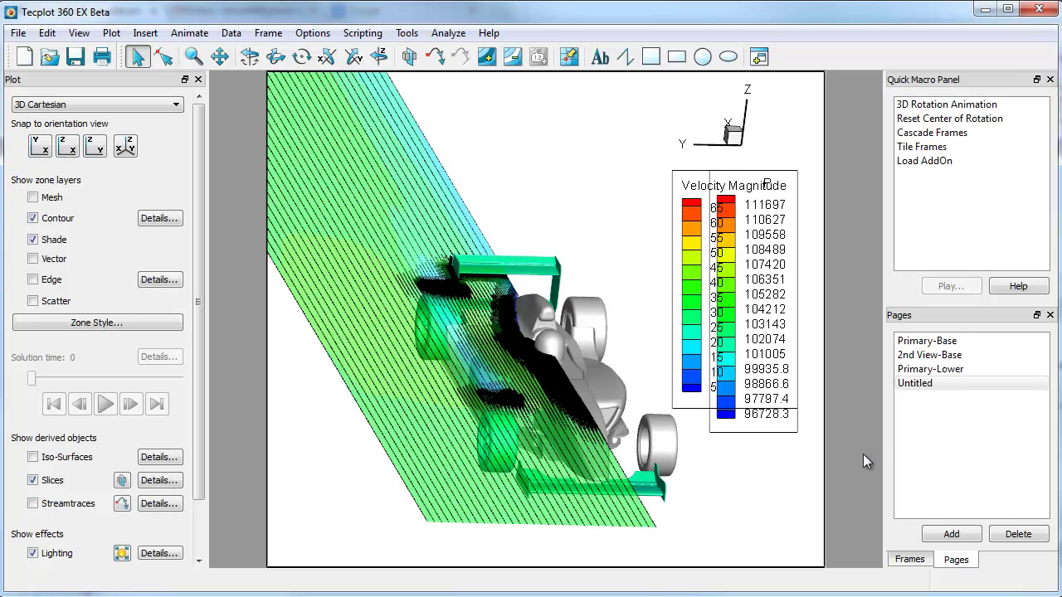
- Rename the page '2nd View - Lower'
left_click(922, 385)
type("2nd View - Lower")
key("Return")
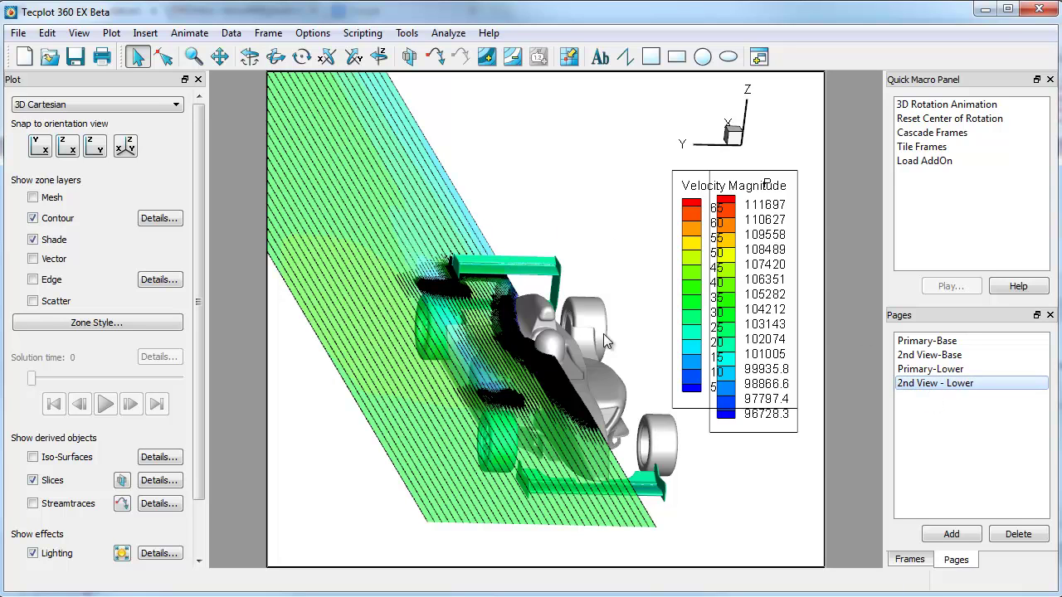
- Review the 2nd View-Base, 2nd View - Lower, Primary-Base and Primary-Lower pages
left_click(951, 355)
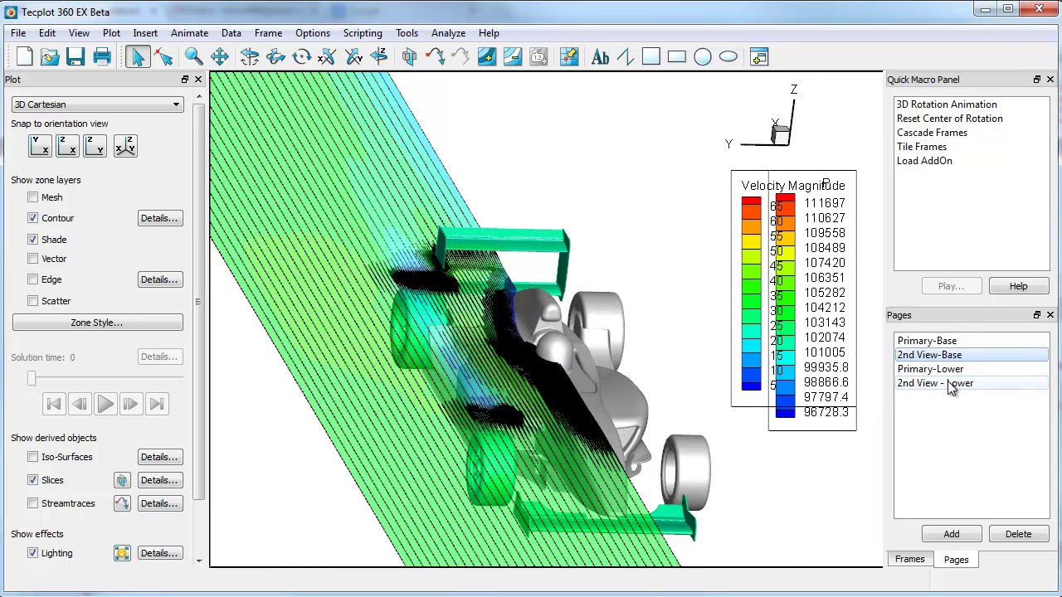
left_click(953, 386)
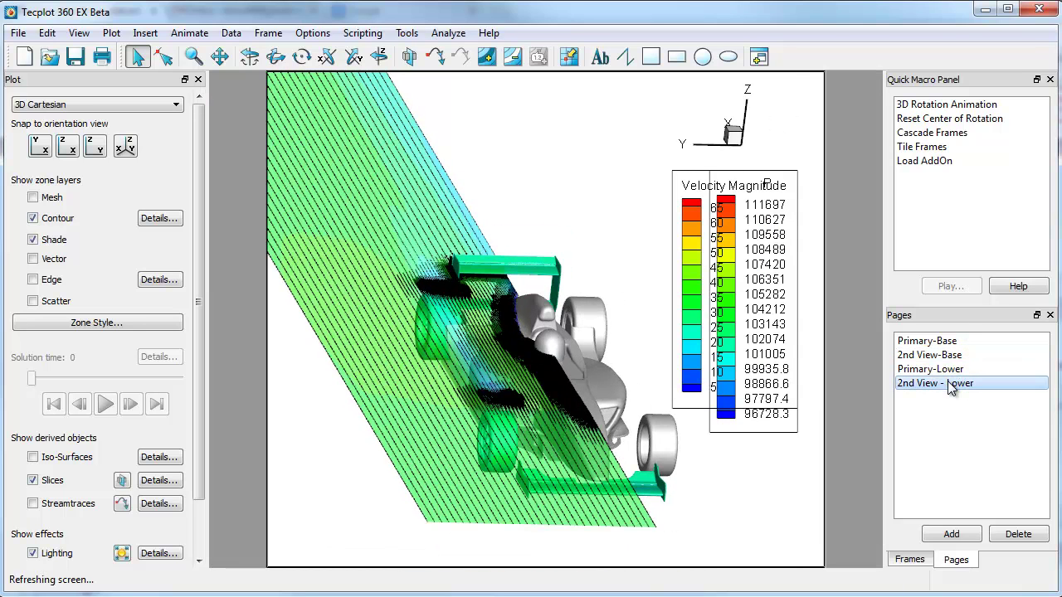
left_click(950, 341)
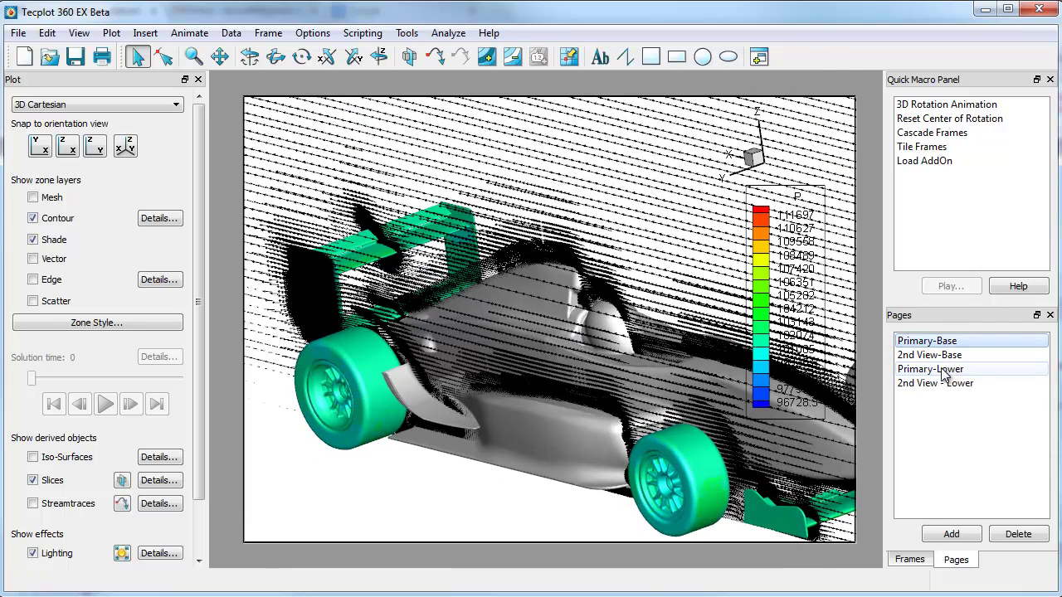
left_click(943, 371)
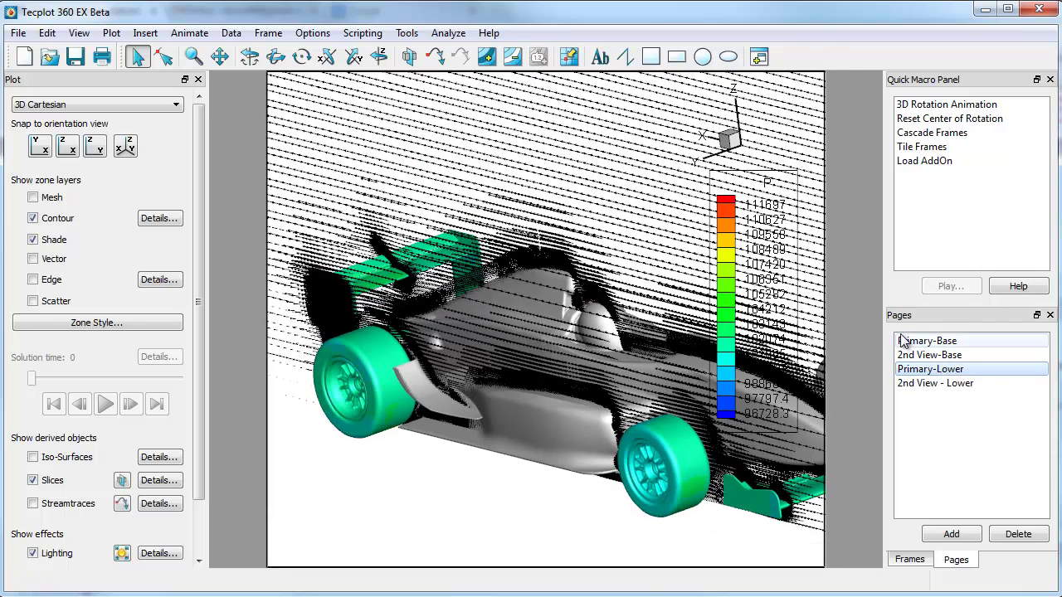
left_click(950, 384)
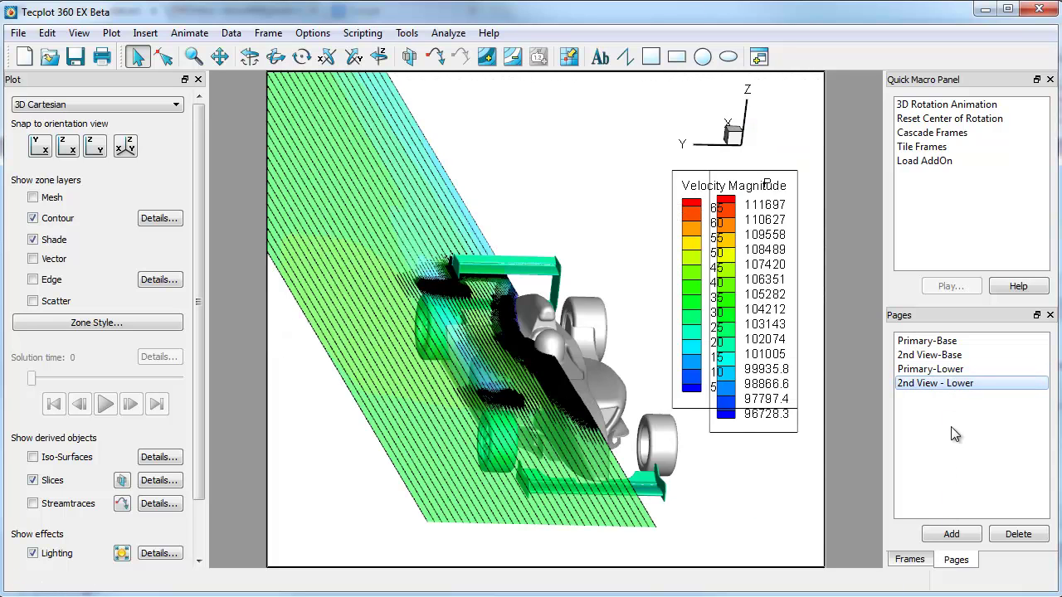
- Add a fifth blank page and start naming it 'Primary Comp'
left_click(952, 532)
left_click(914, 396)
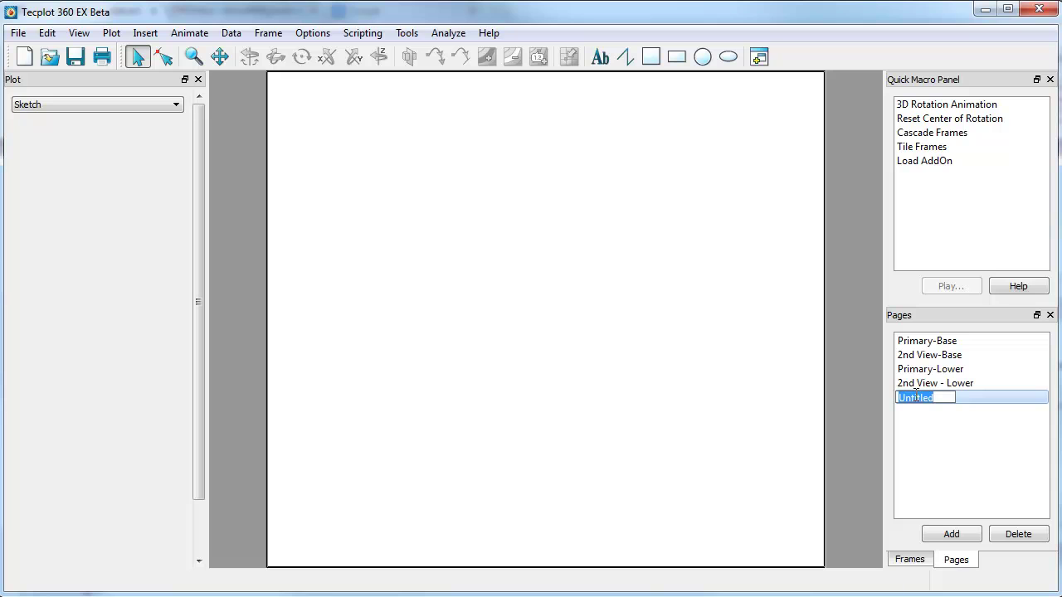
type("Prim")
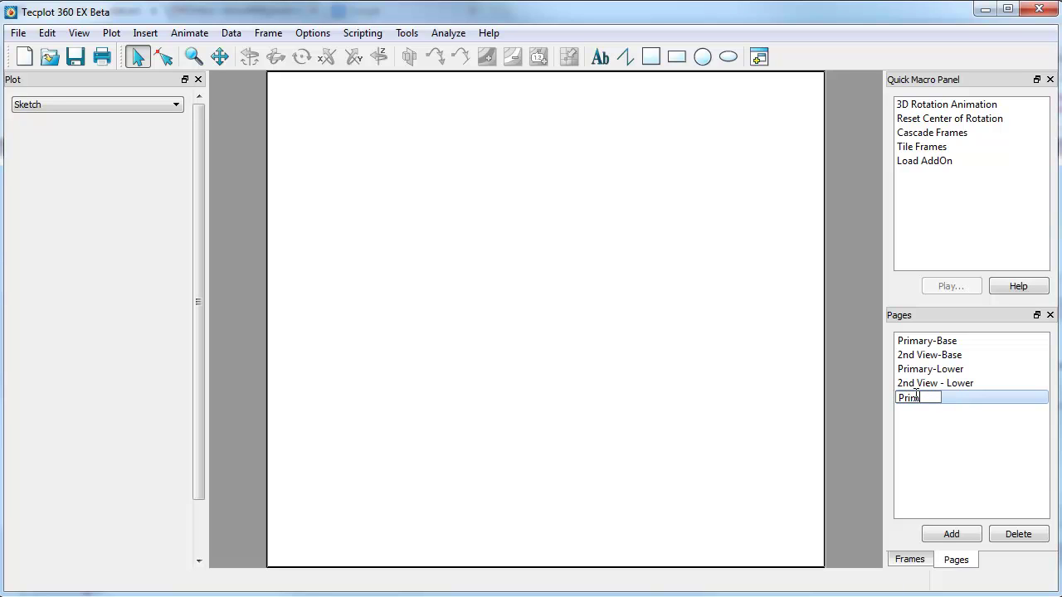
type("ary Compare")
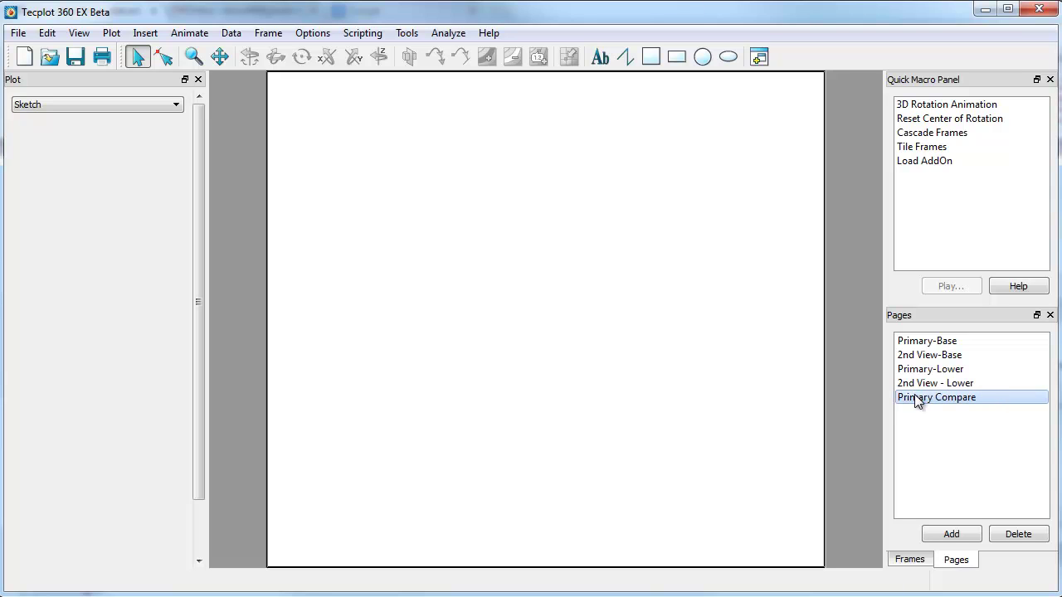
- Name the page Primary Compare and bring over the Primary-Base plot frame
key("Return")
left_click(948, 340)
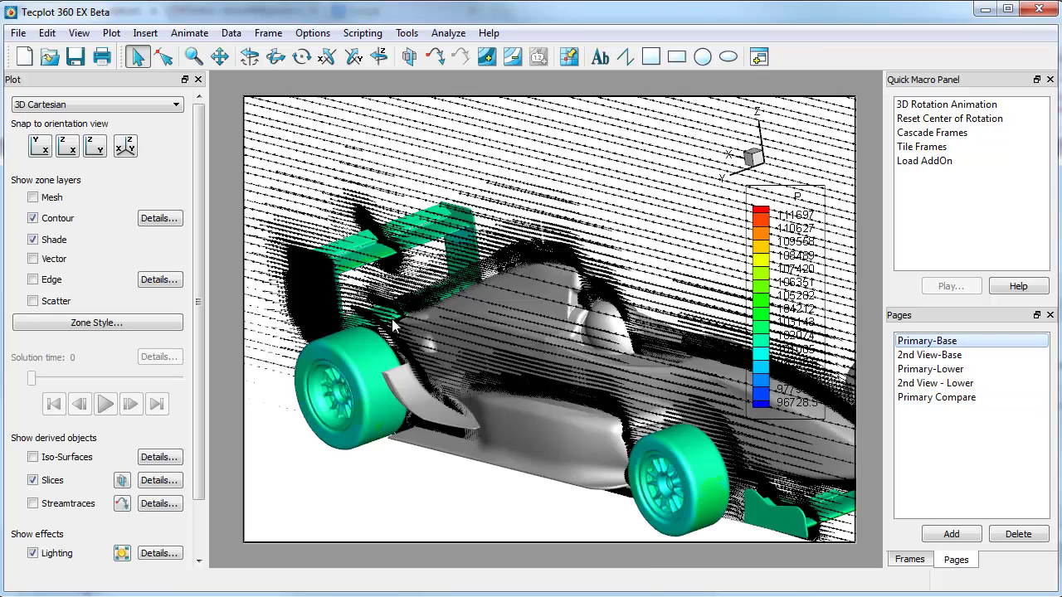
left_click(248, 342)
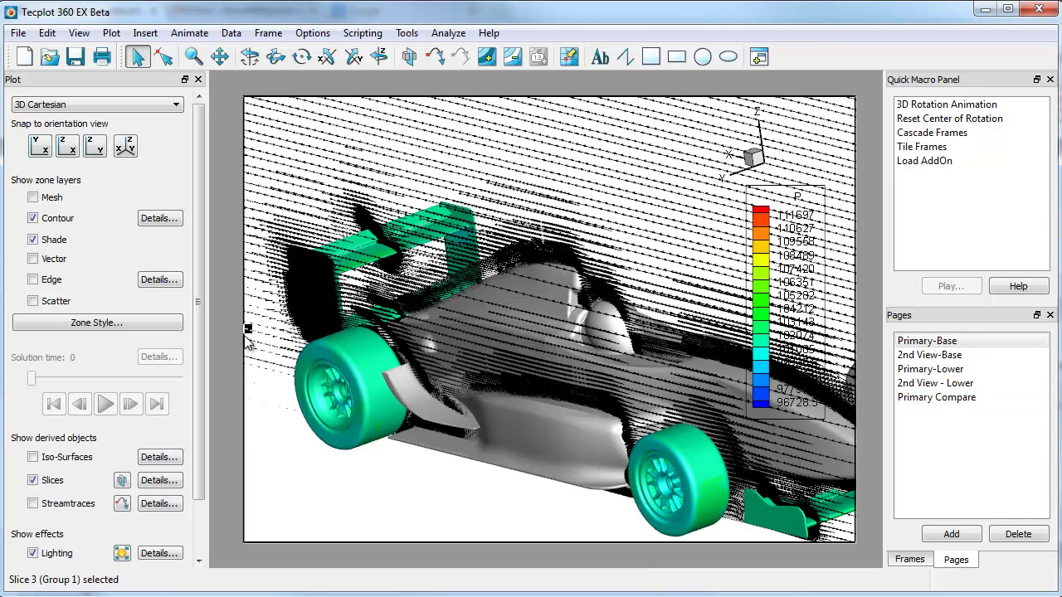
left_click(242, 413)
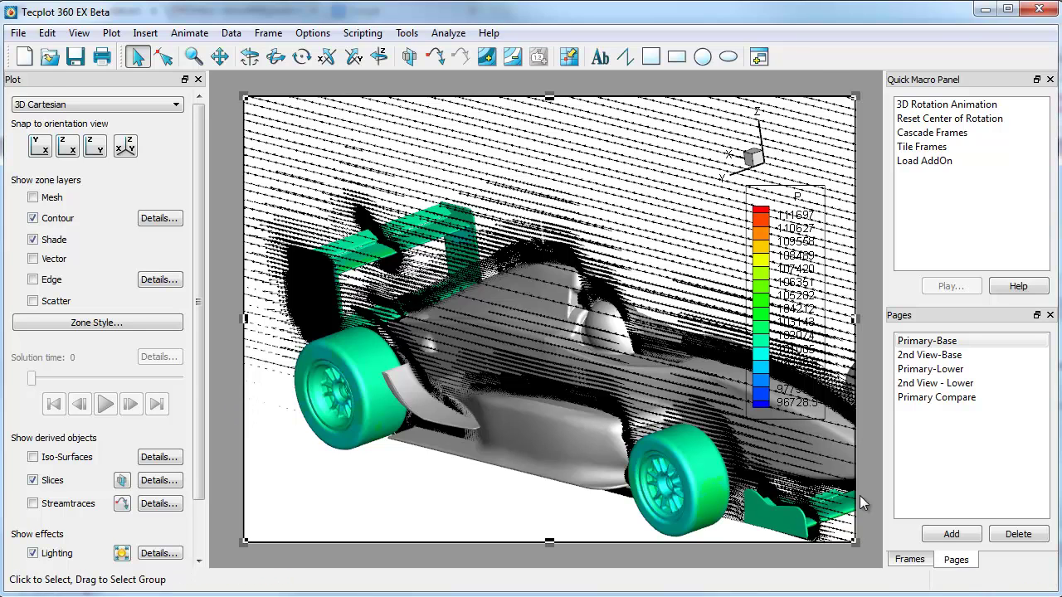
left_click(936, 398)
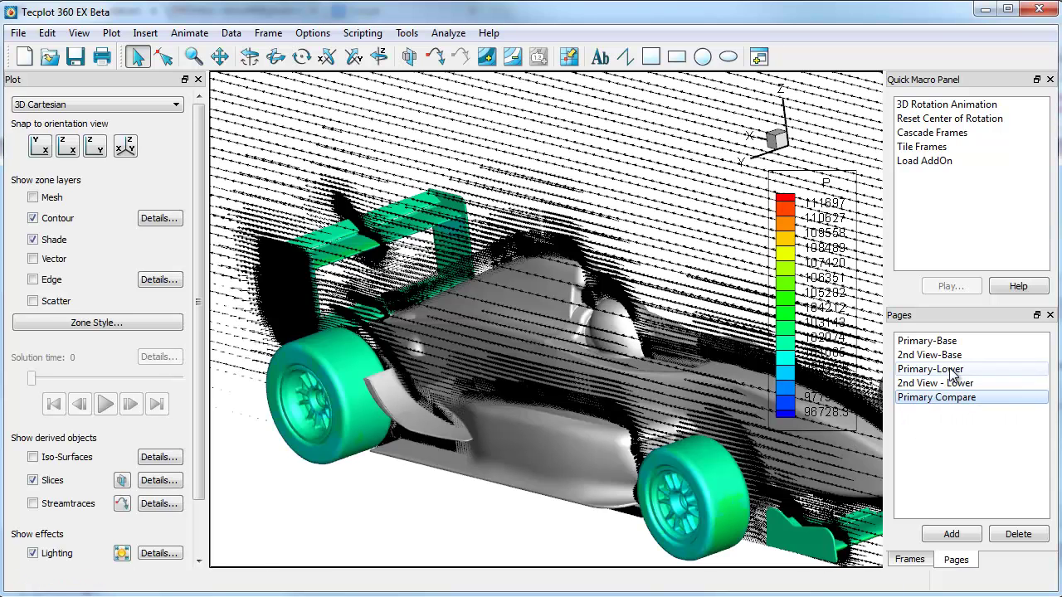
- Copy the Primary-Lower frame and paste it into Primary Compare
left_click(950, 371)
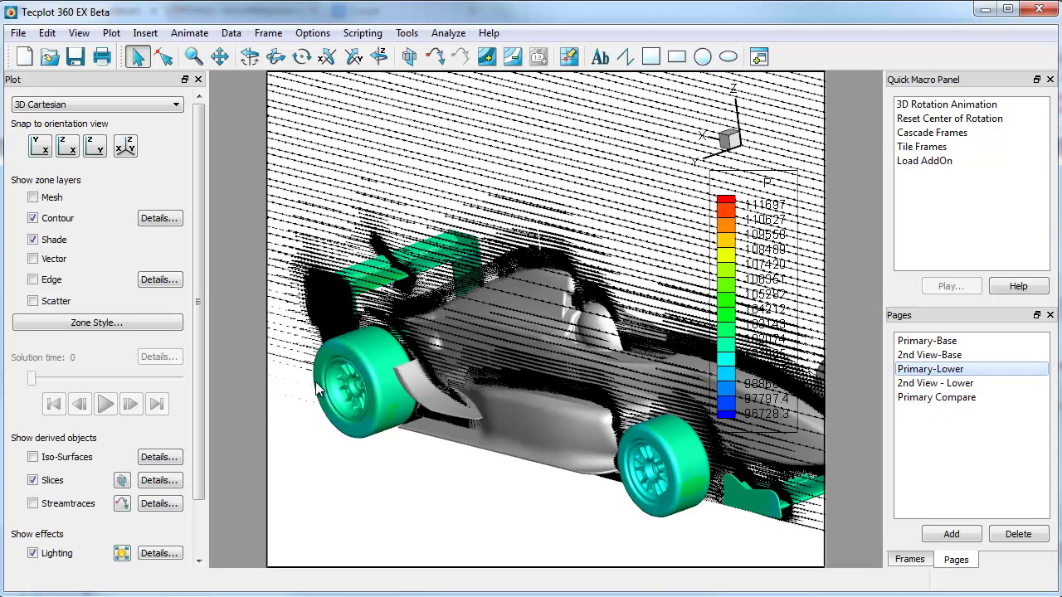
left_click(267, 417)
right_click(268, 423)
left_click(305, 426)
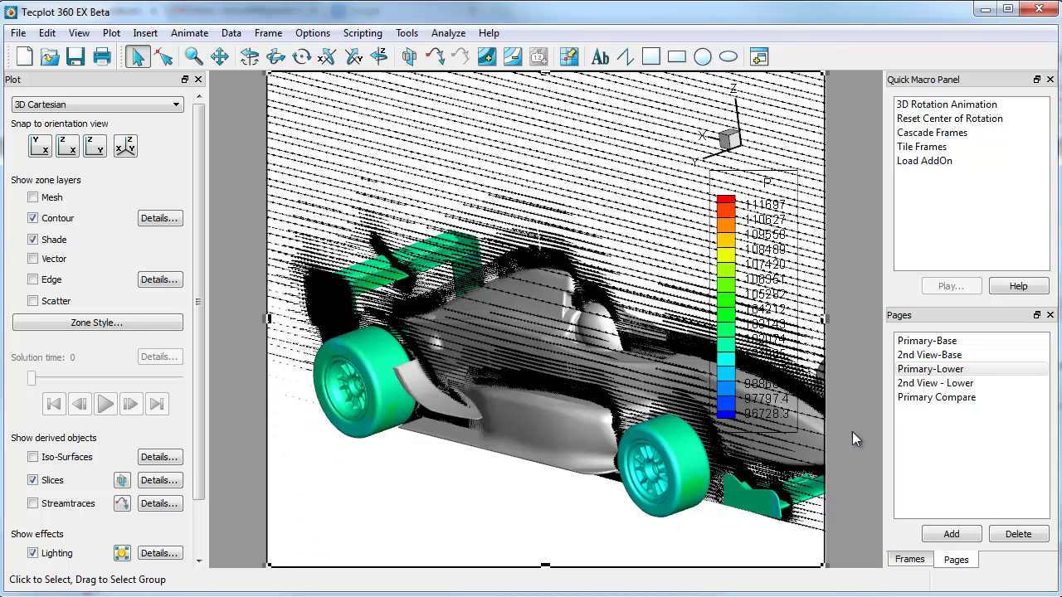
left_click(935, 397)
key("ctrl+v")
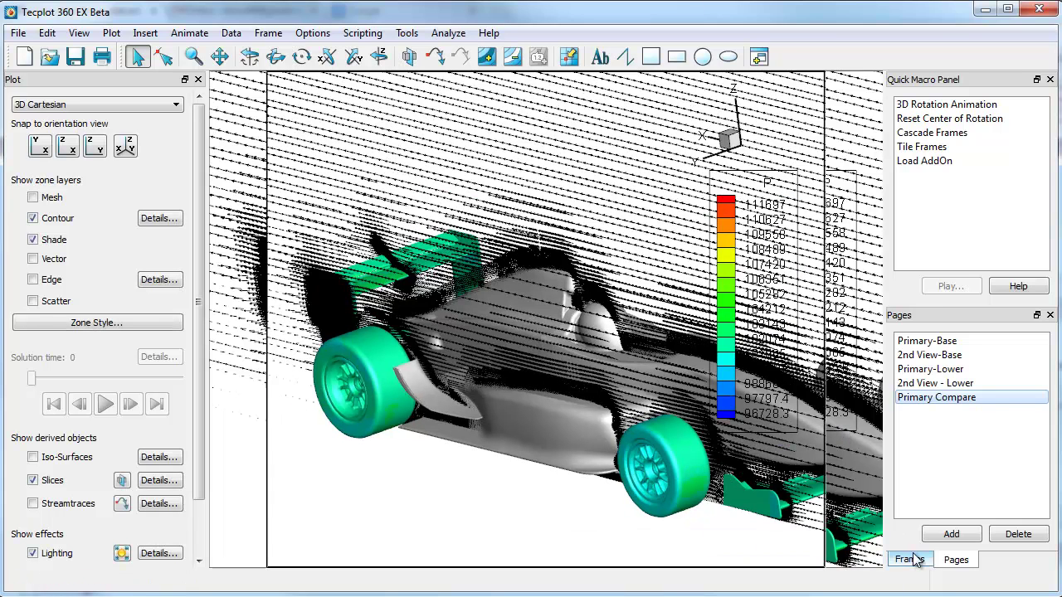
- Bring the blank frame to the front and delete it
left_click(909, 559)
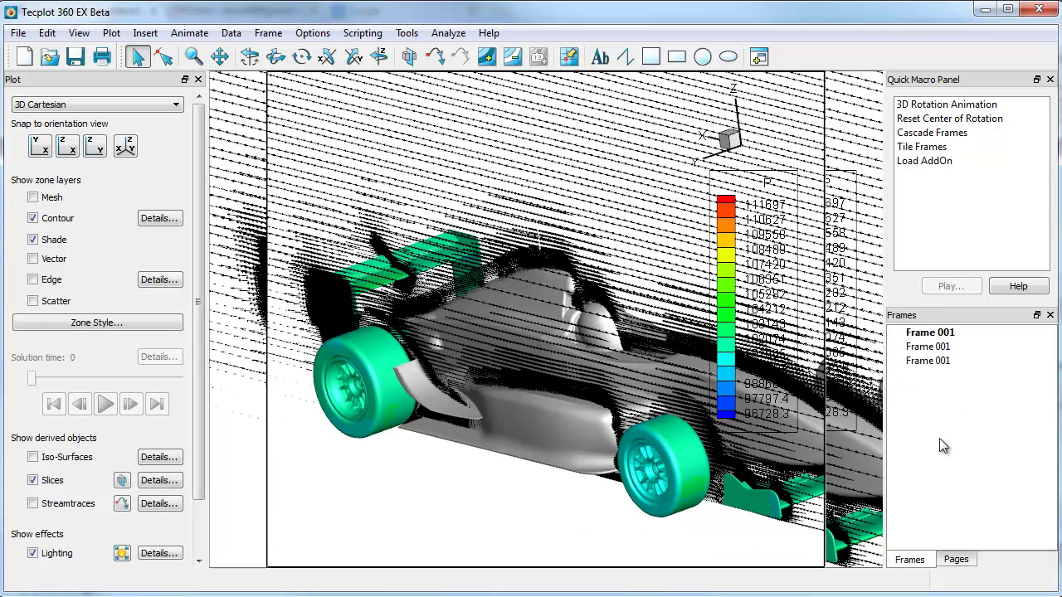
right_click(943, 362)
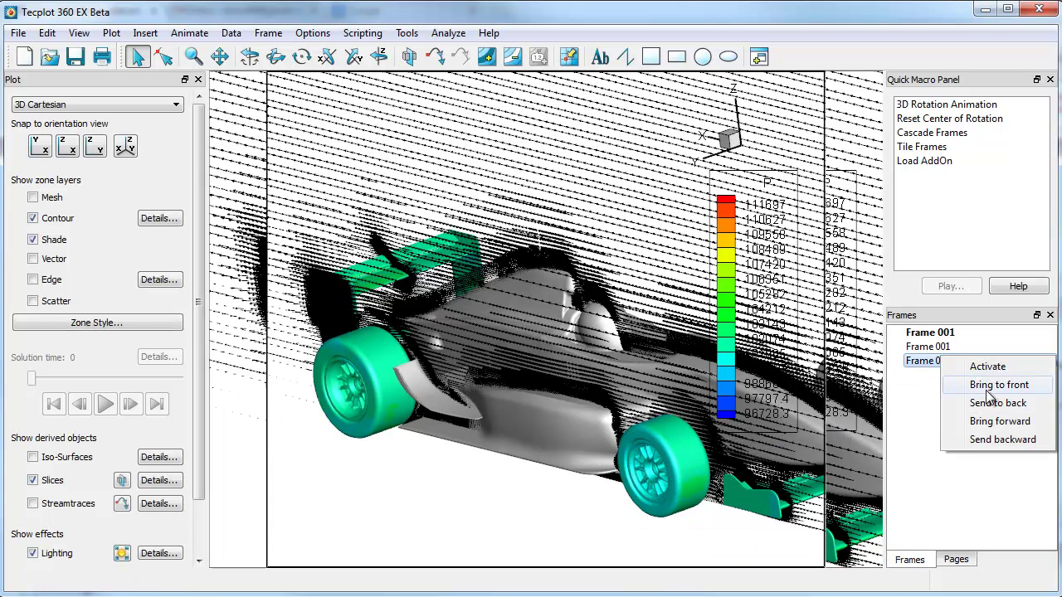
left_click(1000, 386)
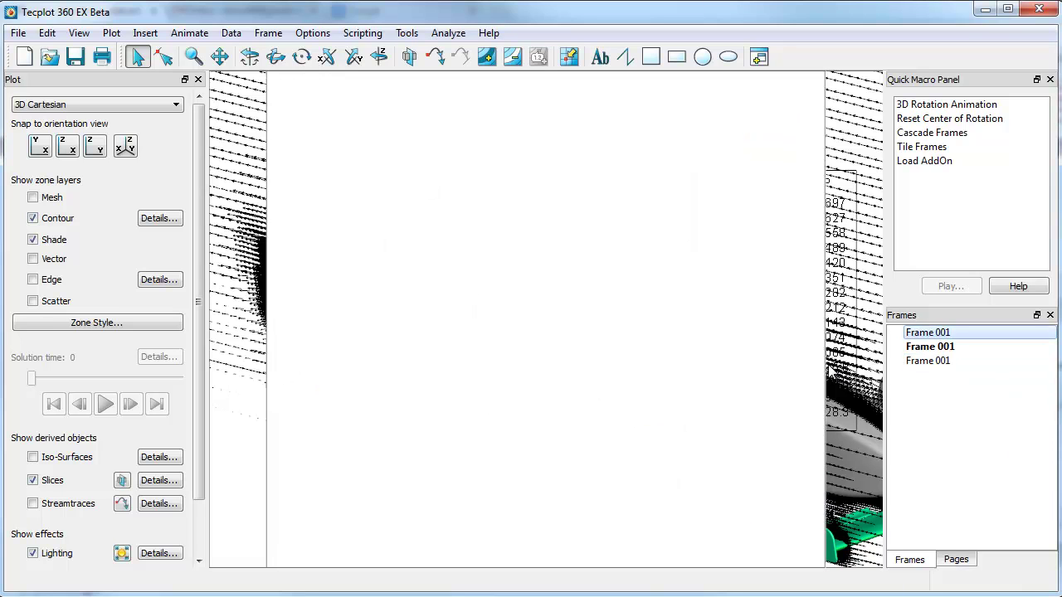
left_click(822, 363)
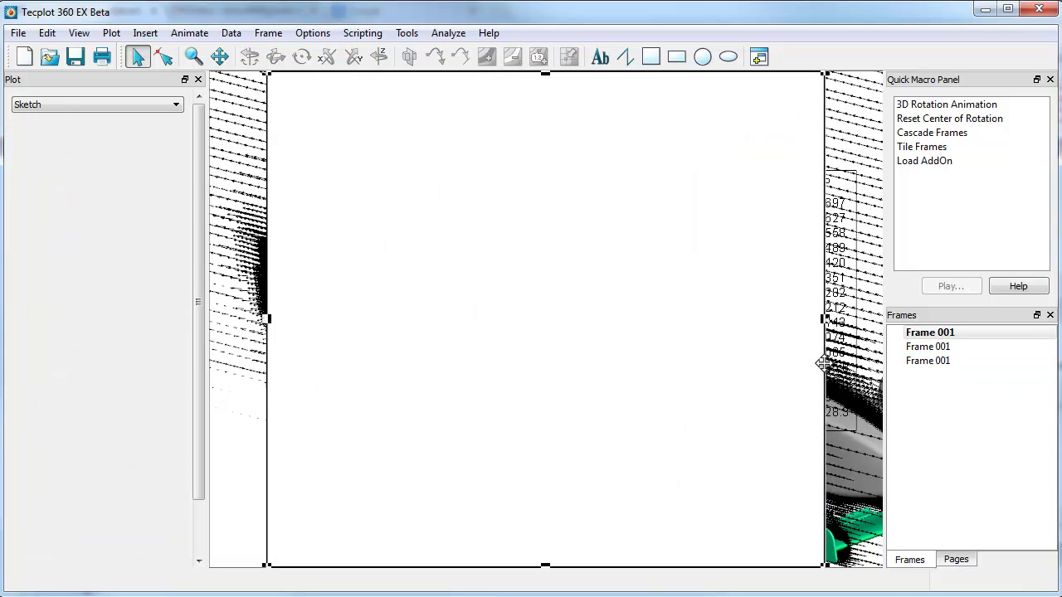
key("Delete")
left_click(495, 330)
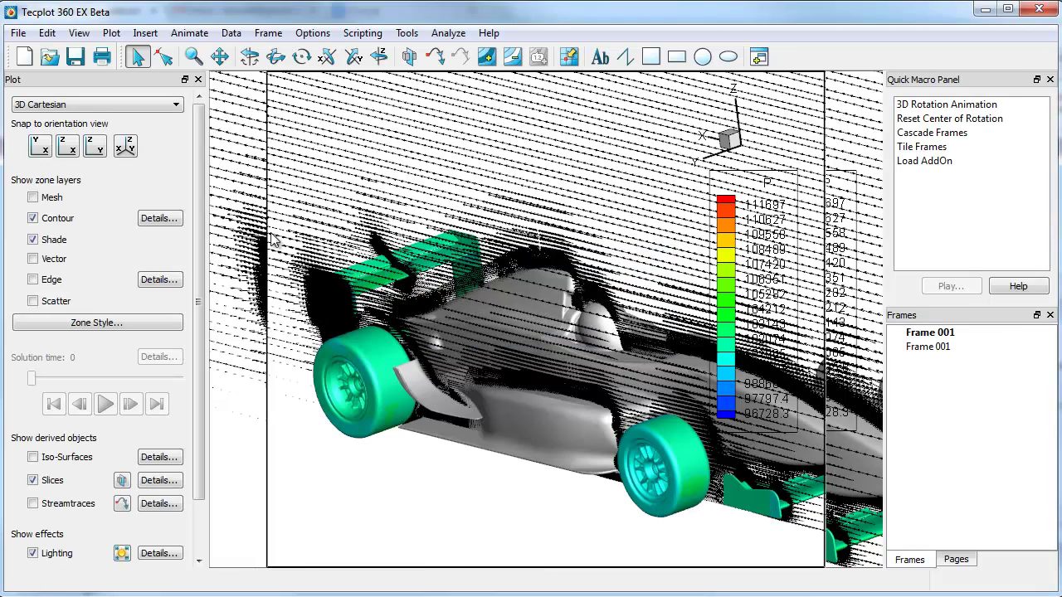
- Tile the two race-car frames side by side, undoing an accidental rotation
left_click(231, 33)
mouse_move(260, 71)
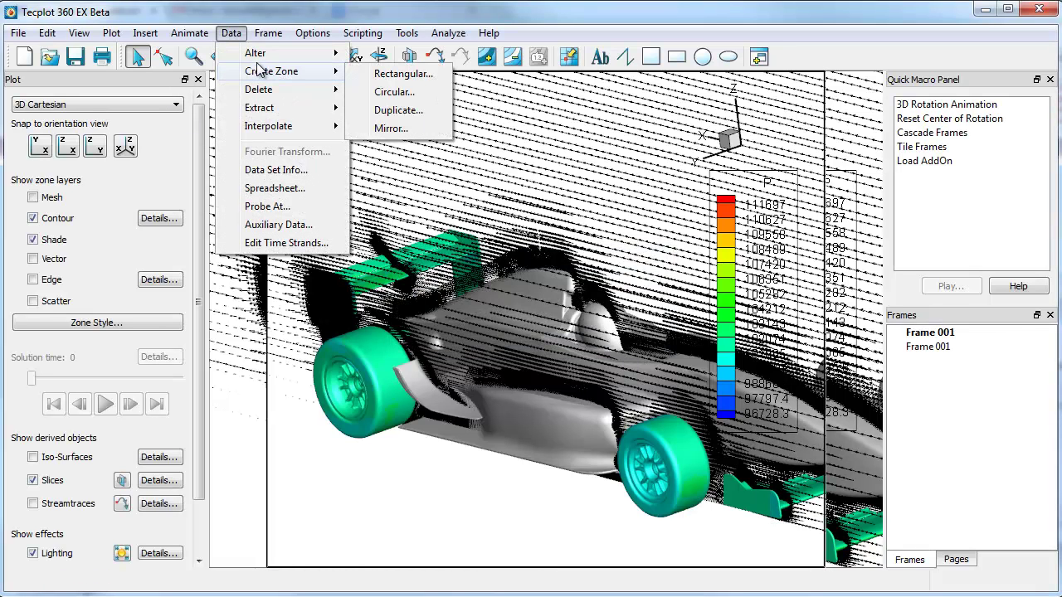
mouse_move(268, 33)
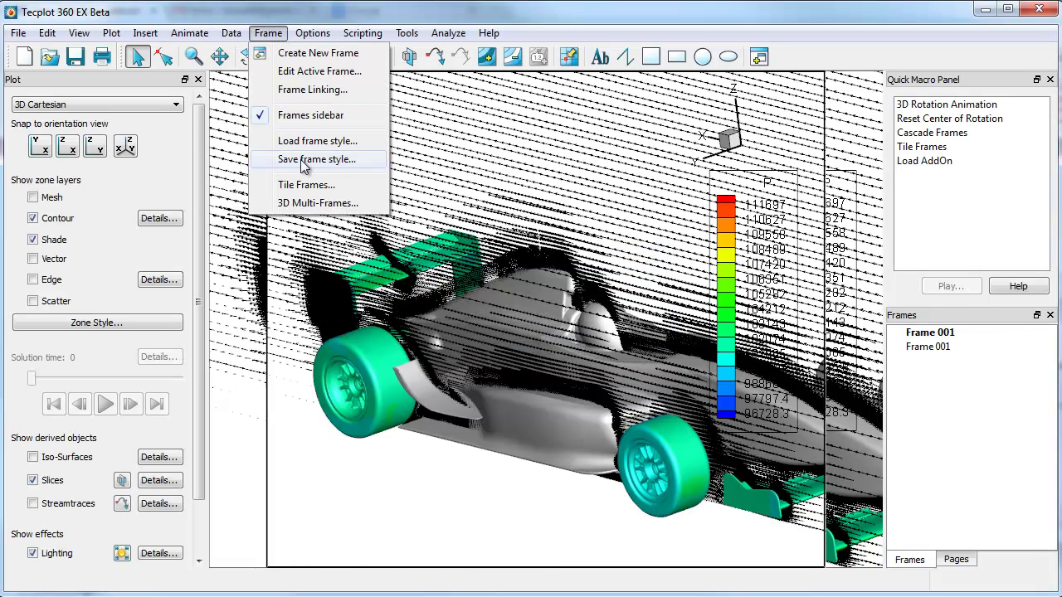
left_click(307, 185)
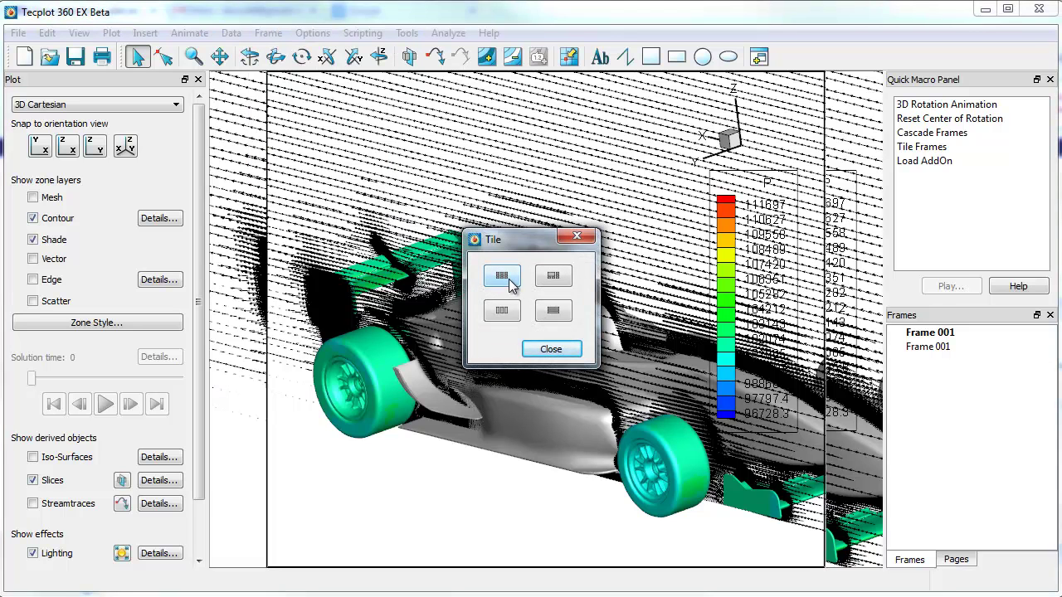
left_click(506, 312)
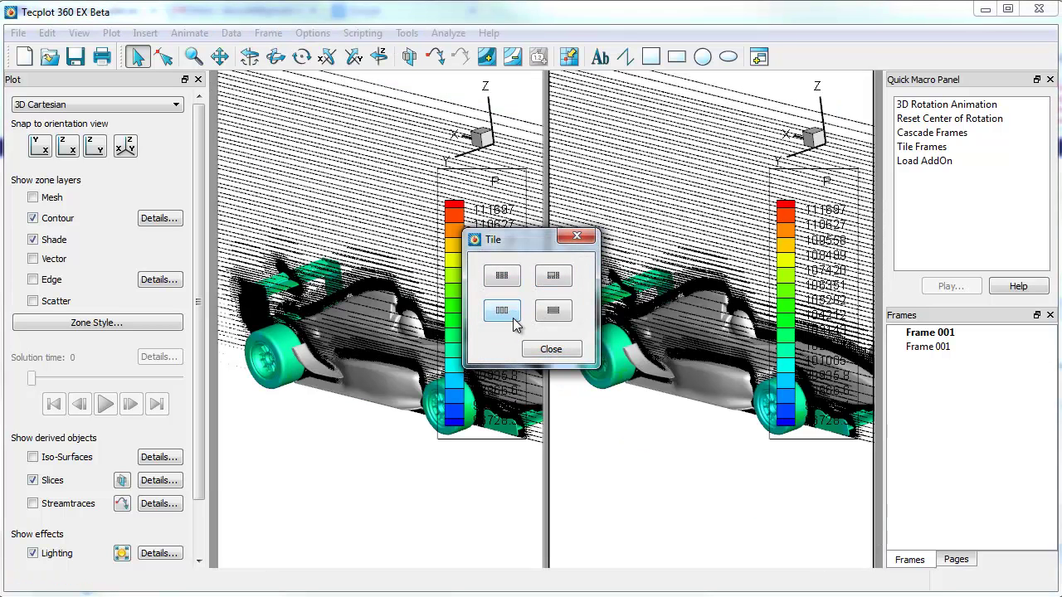
left_click(549, 350)
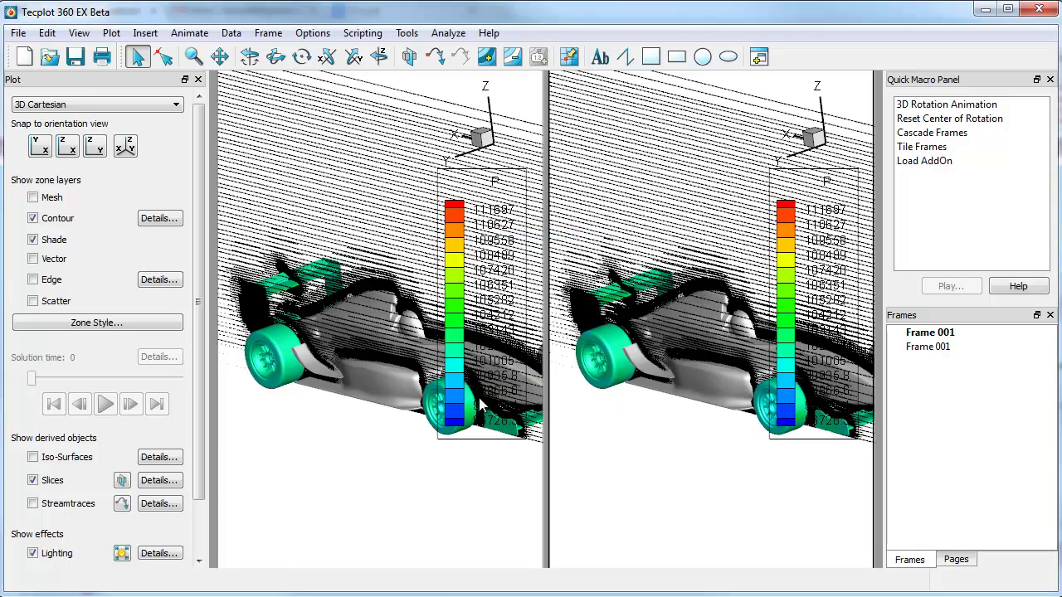
right_click_drag(678, 357, 628, 365, "ctrl")
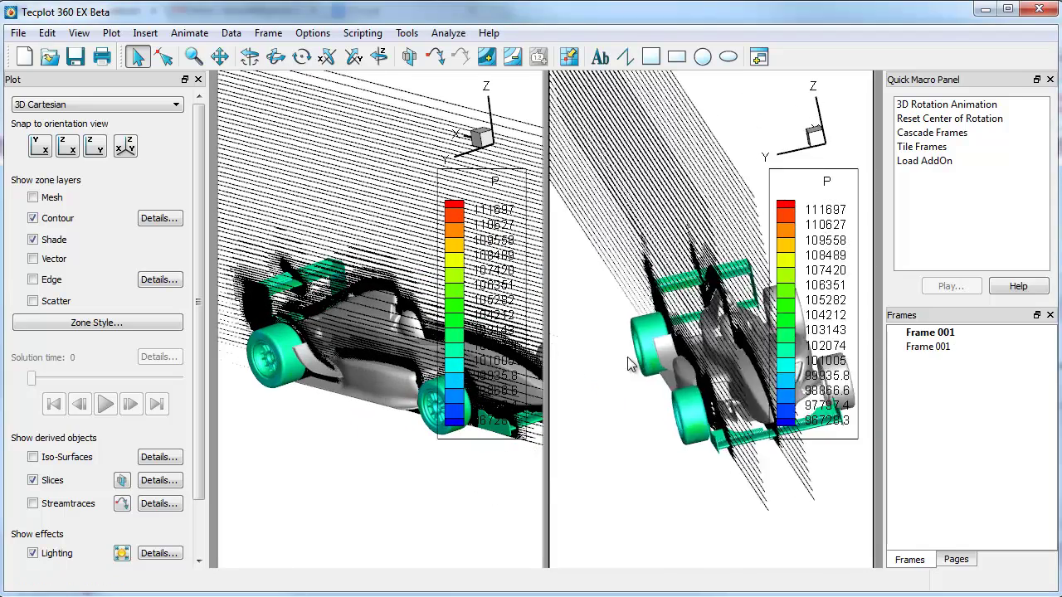
key("ctrl+z")
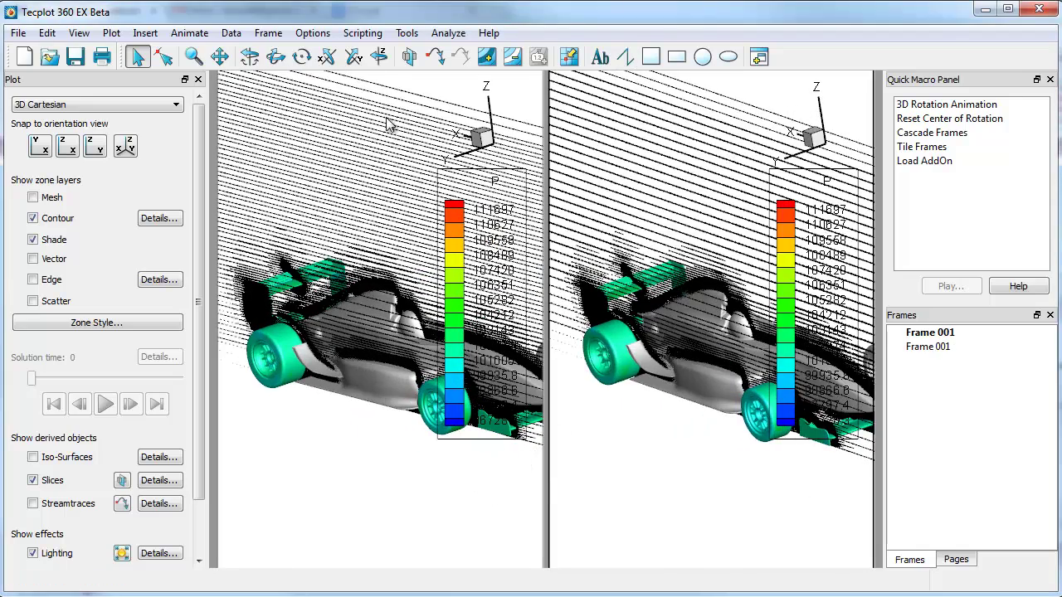
- Put the right frame in link group 5 with its 3D plot view linked
left_click(268, 33)
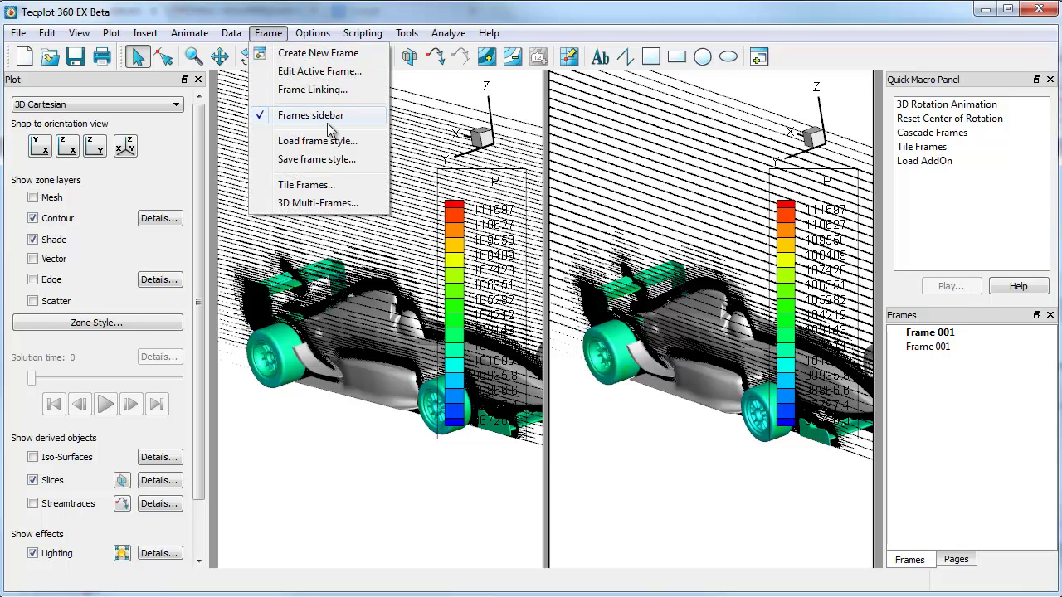
left_click(316, 92)
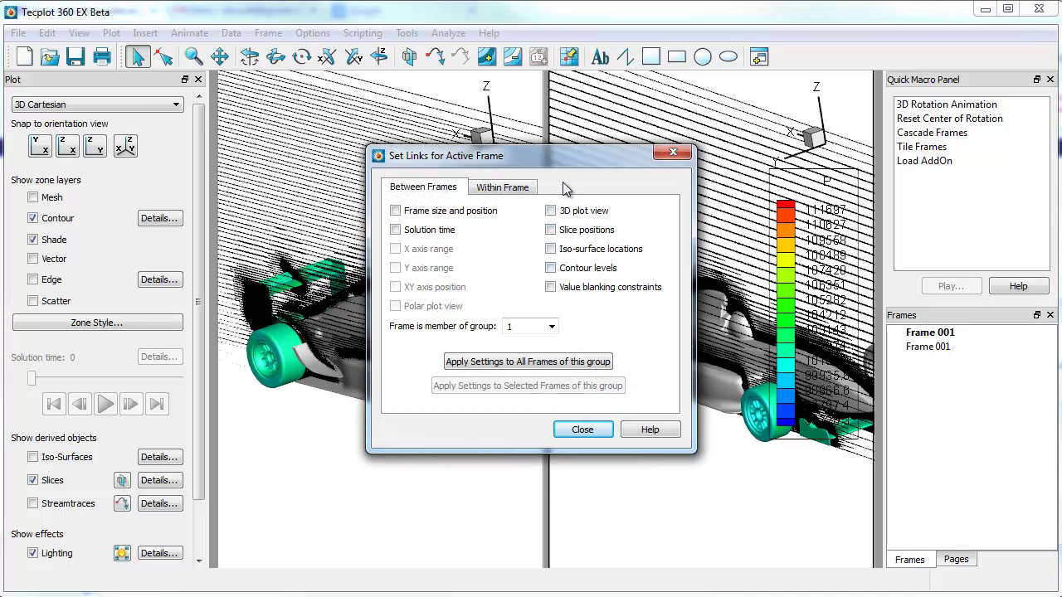
left_click(551, 326)
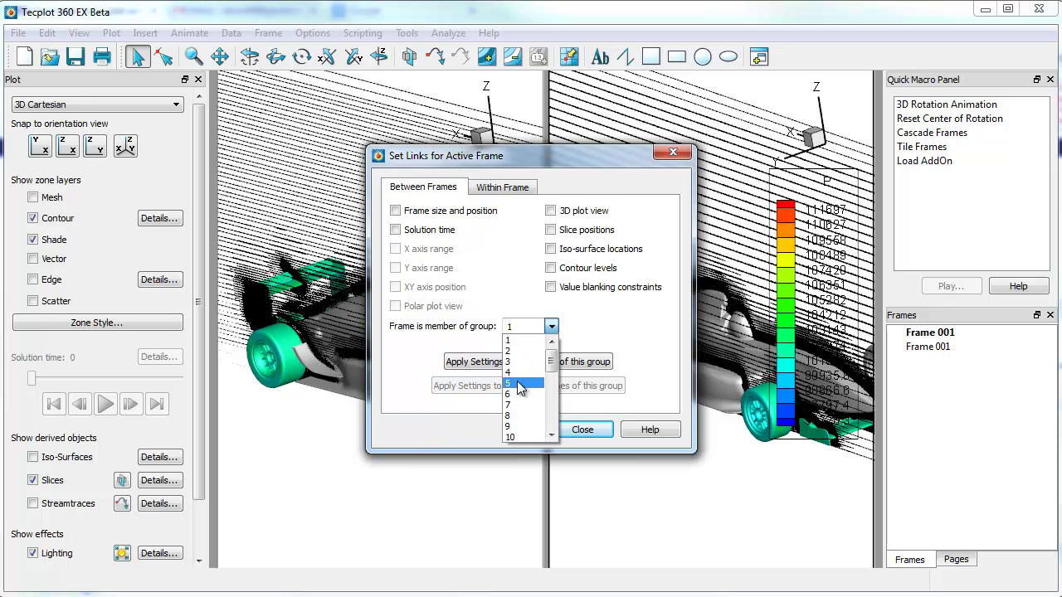
left_click(516, 382)
left_click_drag(532, 160, 916, 204)
left_click(935, 248)
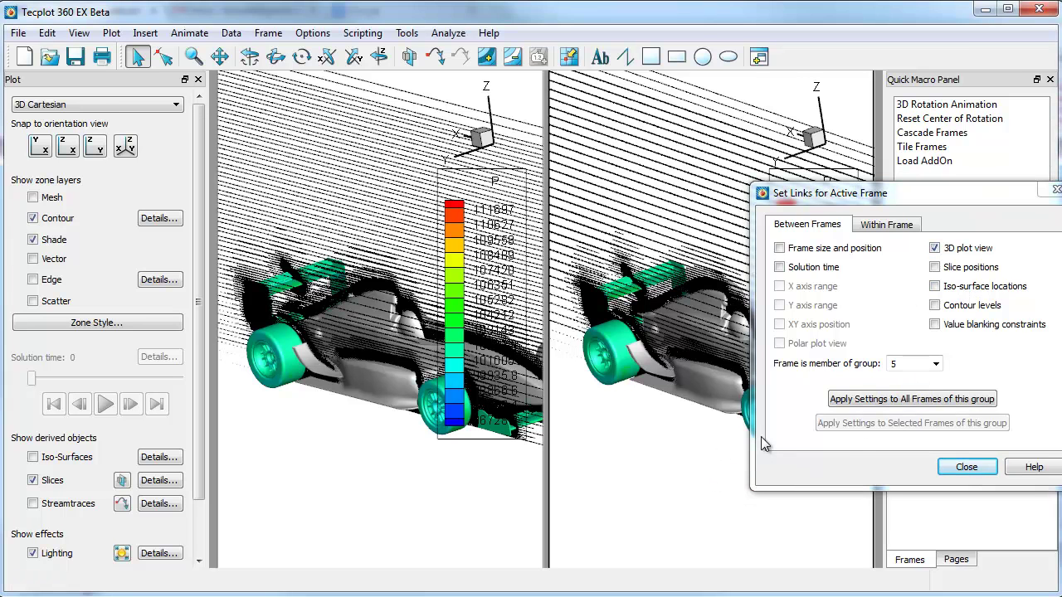
left_click(682, 454)
- Put the left frame in group 5 with linked 3D view, applied to all frames
left_click(498, 527)
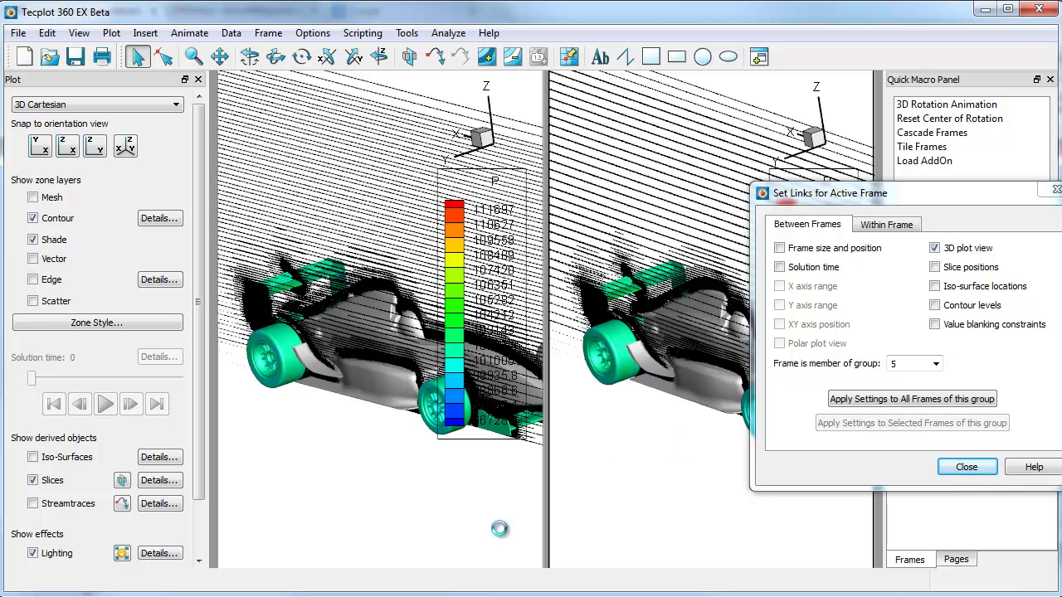
left_click(934, 363)
left_click(906, 420)
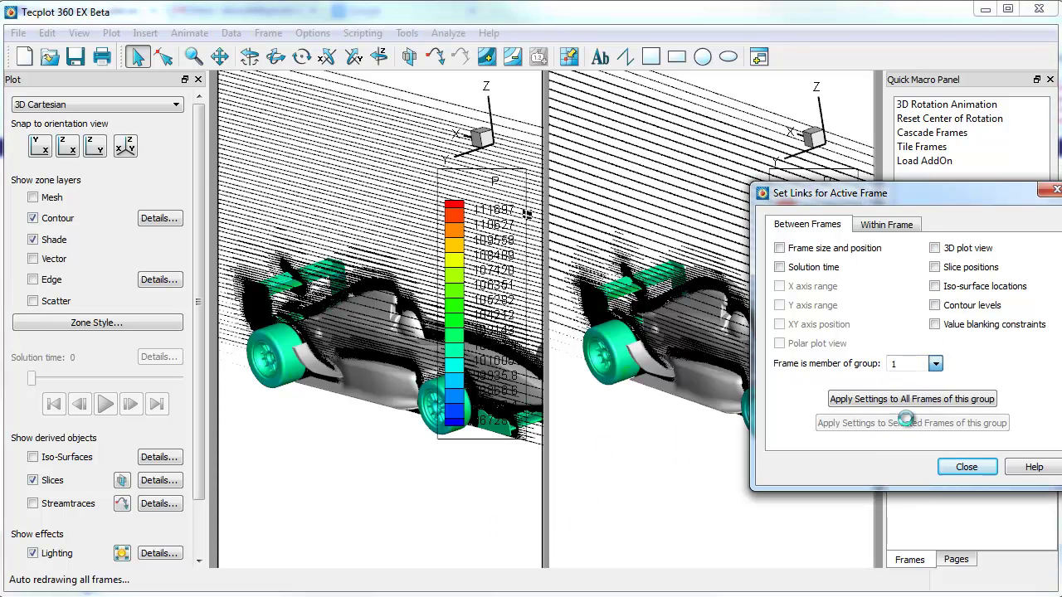
left_click(945, 248)
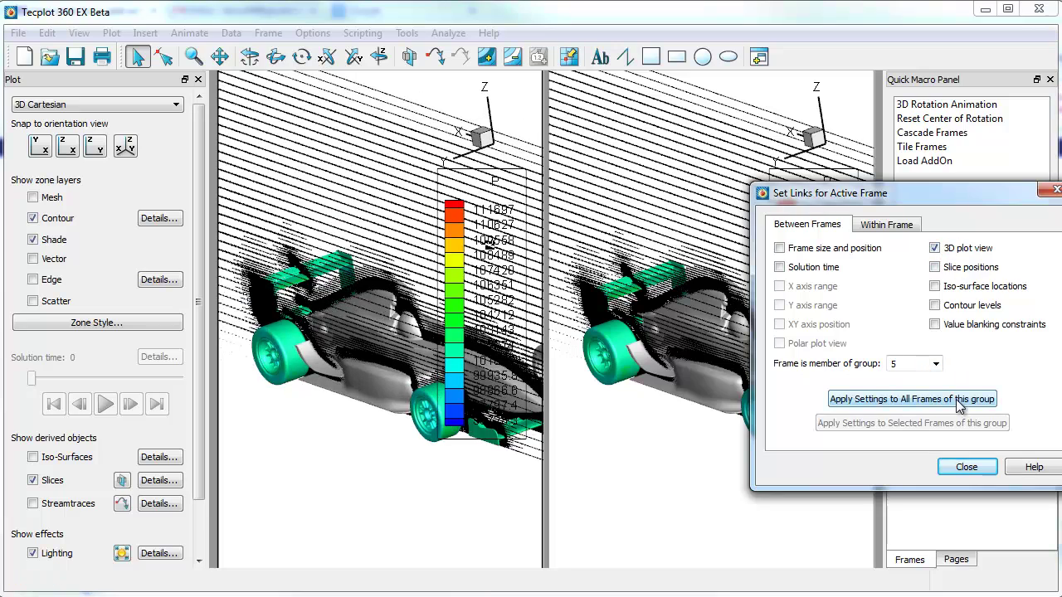
left_click(959, 401)
left_click(967, 466)
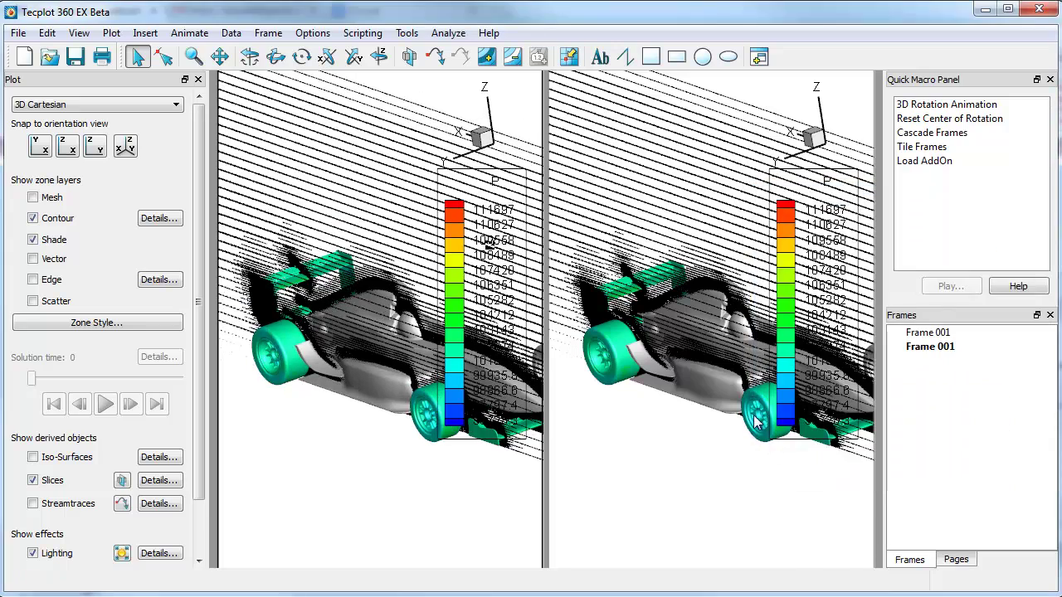
middle_click_drag(753, 415, 808, 386)
- Hide both frames' pressure legends and zoom the linked views onto the wheel and wing
right_click(812, 382)
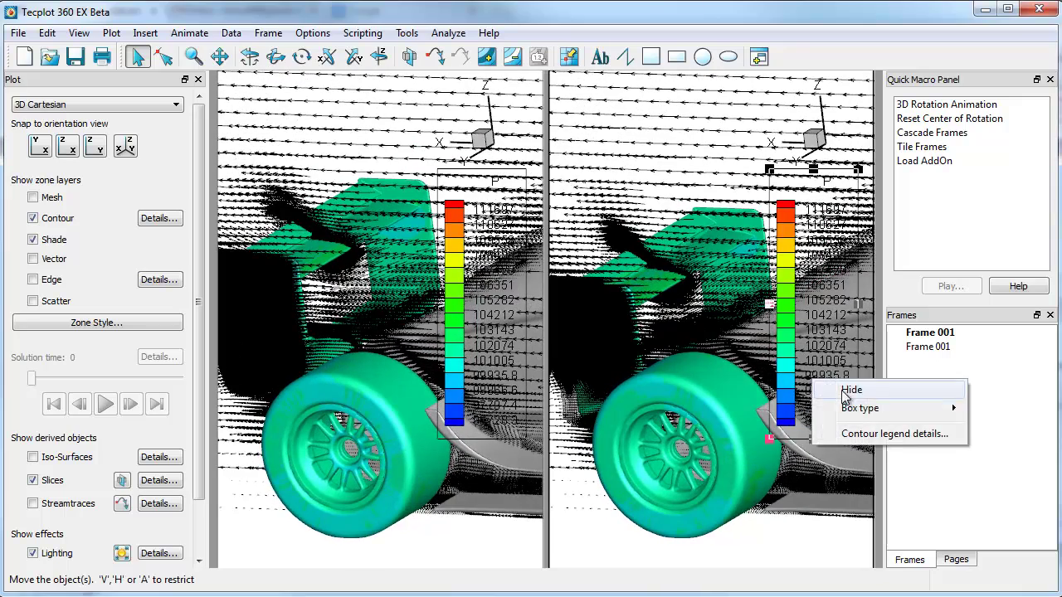
left_click(845, 391)
right_click(507, 338)
left_click(566, 355)
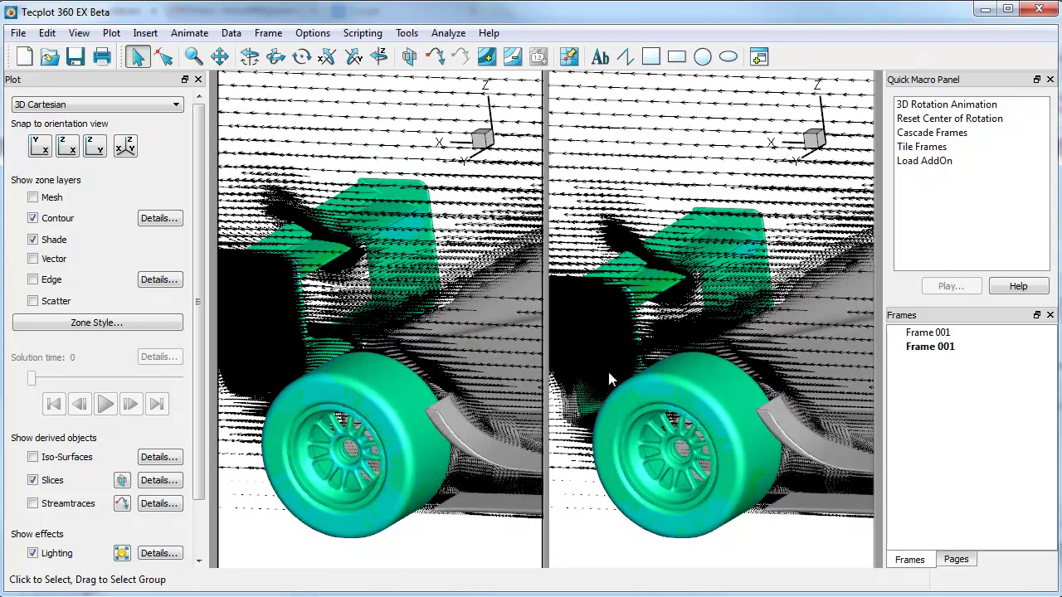
middle_click_drag(639, 440, 740, 333)
right_click_drag(740, 332, 720, 375)
- Hide the slice planes in the left and right frames
right_click(457, 297)
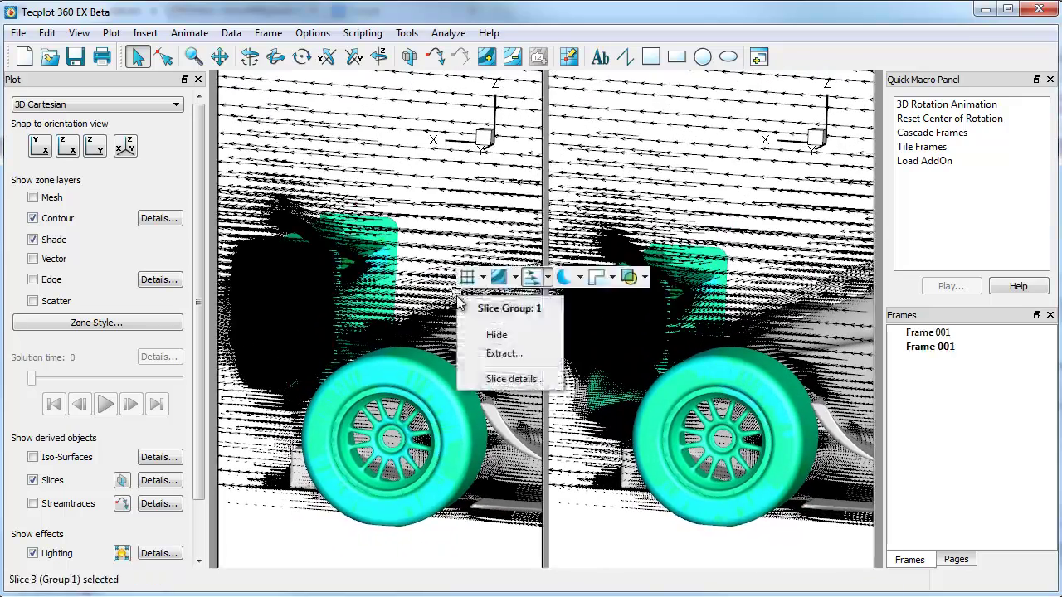
left_click(501, 336)
right_click(640, 321)
left_click(697, 367)
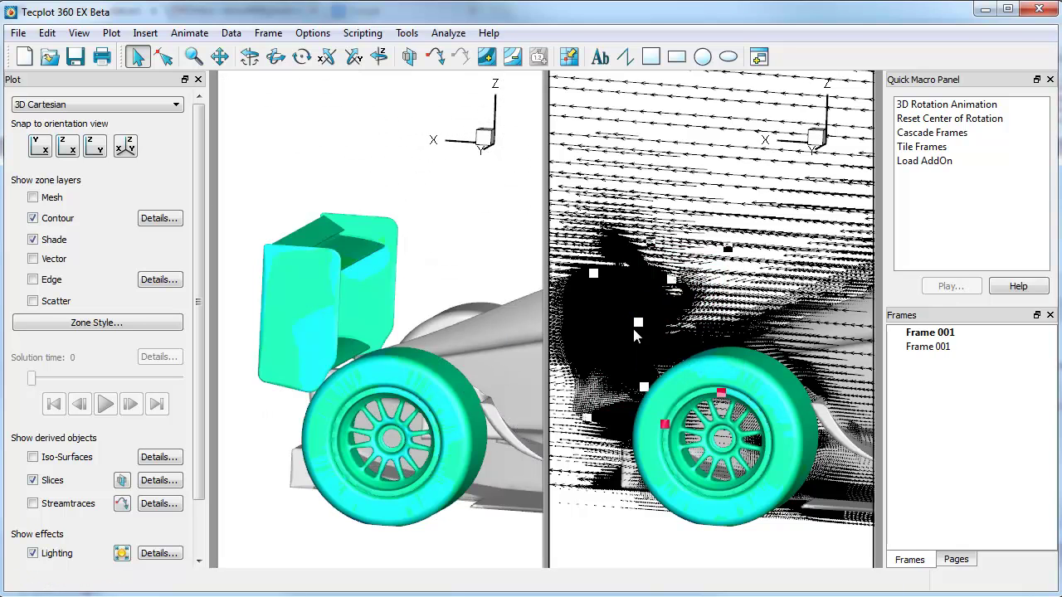
right_click(659, 335)
left_click(676, 367)
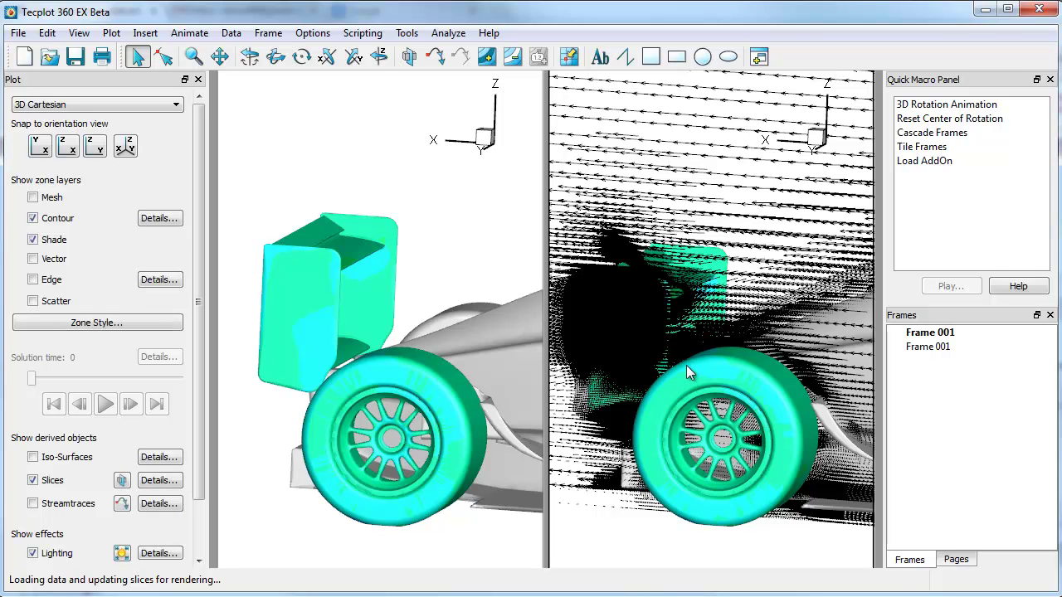
right_click(825, 207)
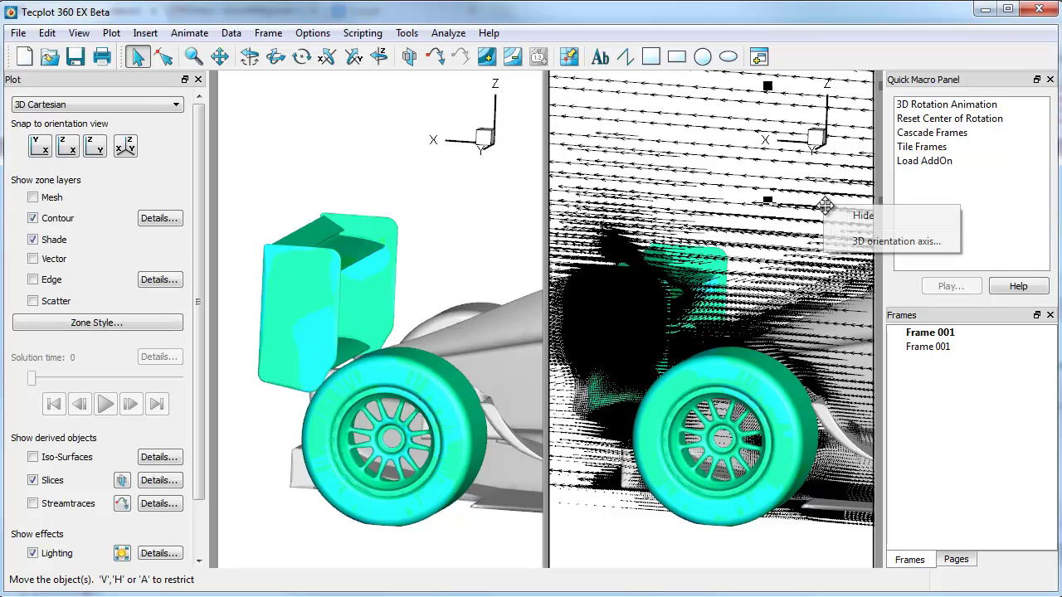
left_click(699, 229)
left_click(672, 179)
right_click(672, 179)
left_click(705, 210)
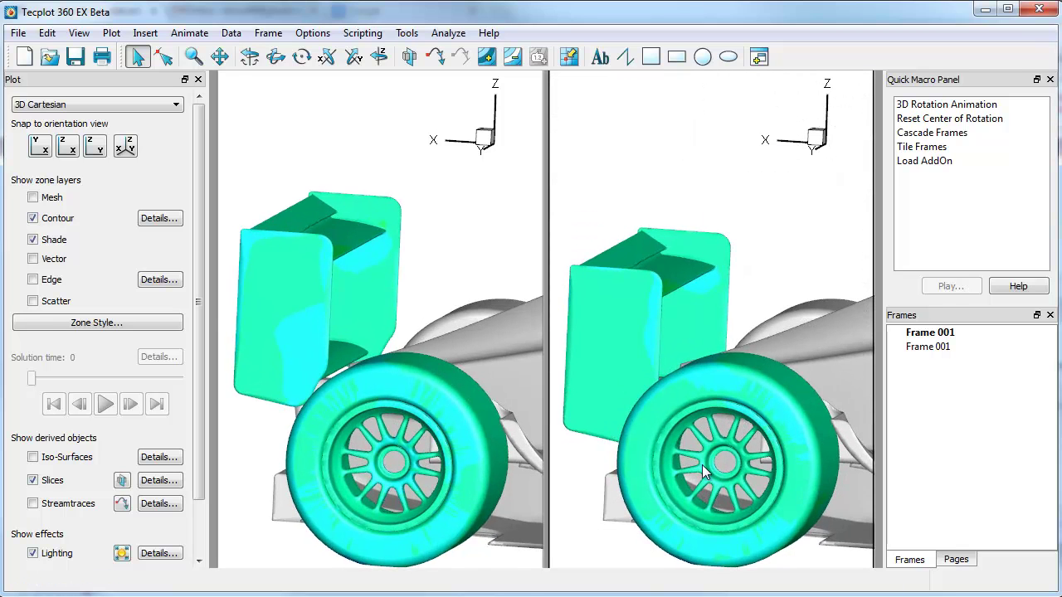
- Turn on vectors for the rear wing zone in both the left and right frames
scroll(702, 465, "up", 5)
mouse_move(724, 462)
middle_mouse_down()
mouse_move(750, 454)
mouse_move(805, 398)
mouse_move(763, 499)
mouse_move(805, 541)
mouse_move(747, 562)
mouse_move(745, 384)
middle_mouse_up()
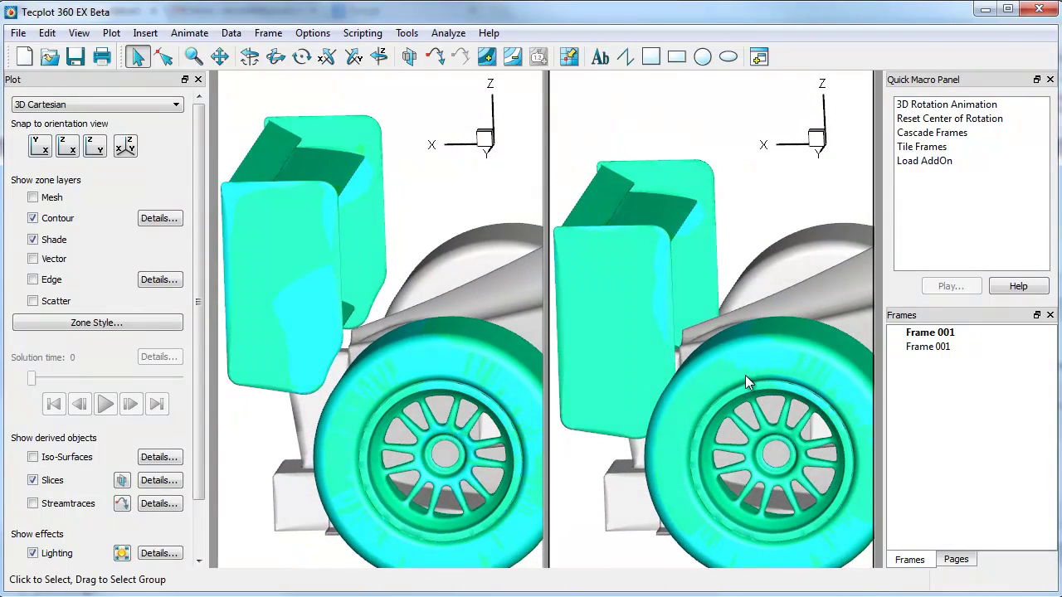
right_click(291, 259)
left_click(361, 238)
right_click(602, 290)
left_click(676, 275)
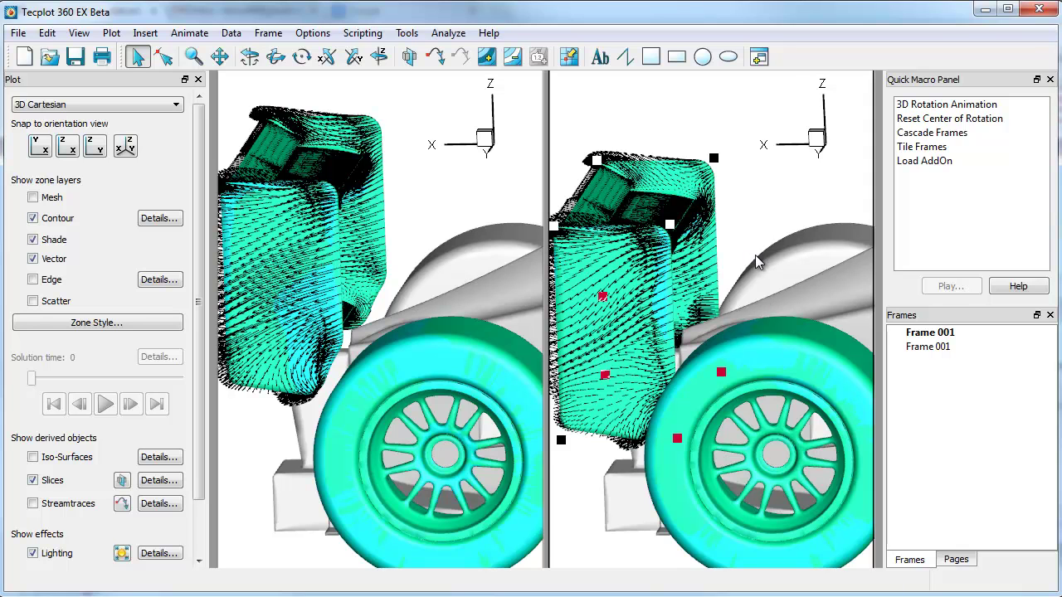
scroll(812, 299, "down", 2)
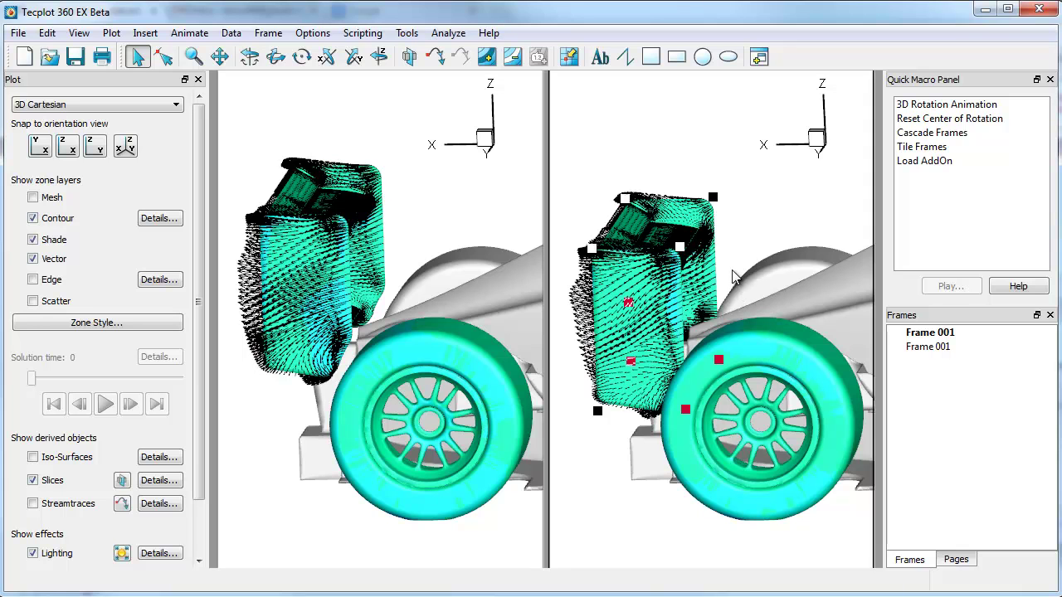
scroll(758, 402, "up", 2)
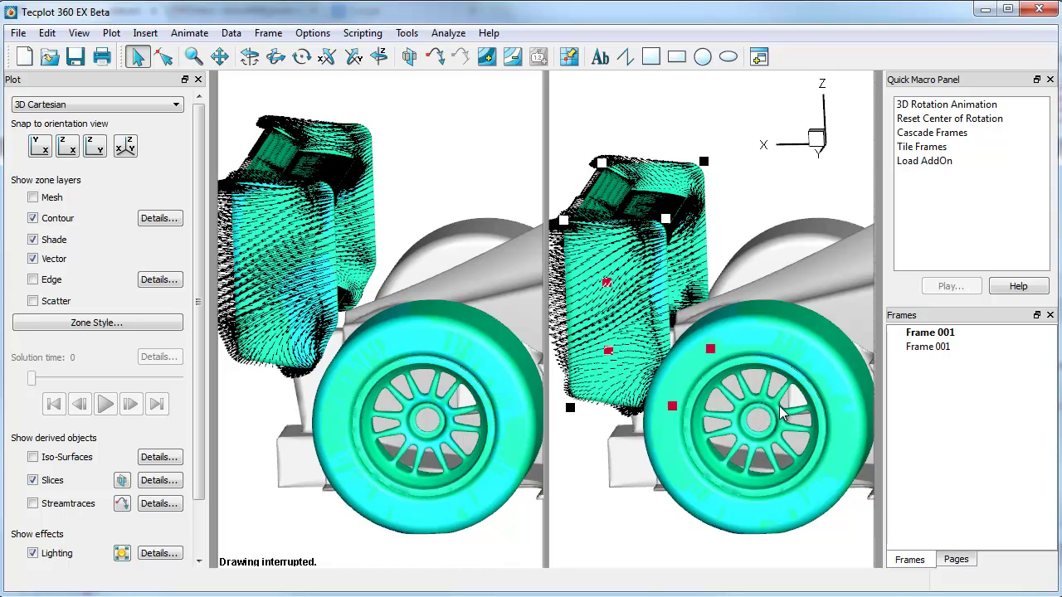
- Step through all five pages, ending on Primary Compare rotated to an oblique rear-wing view
left_click(956, 559)
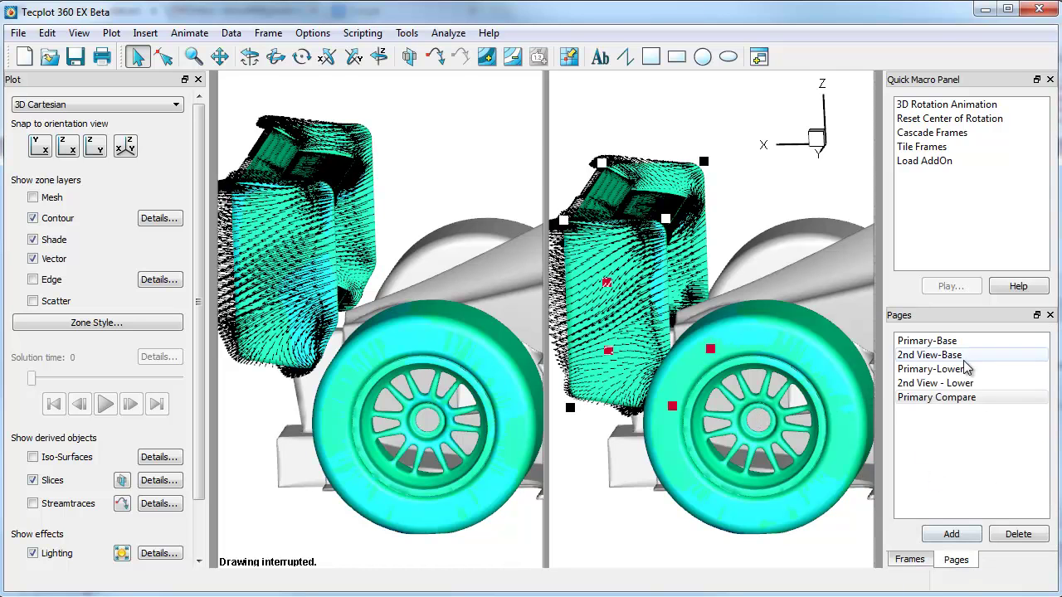
left_click(927, 341)
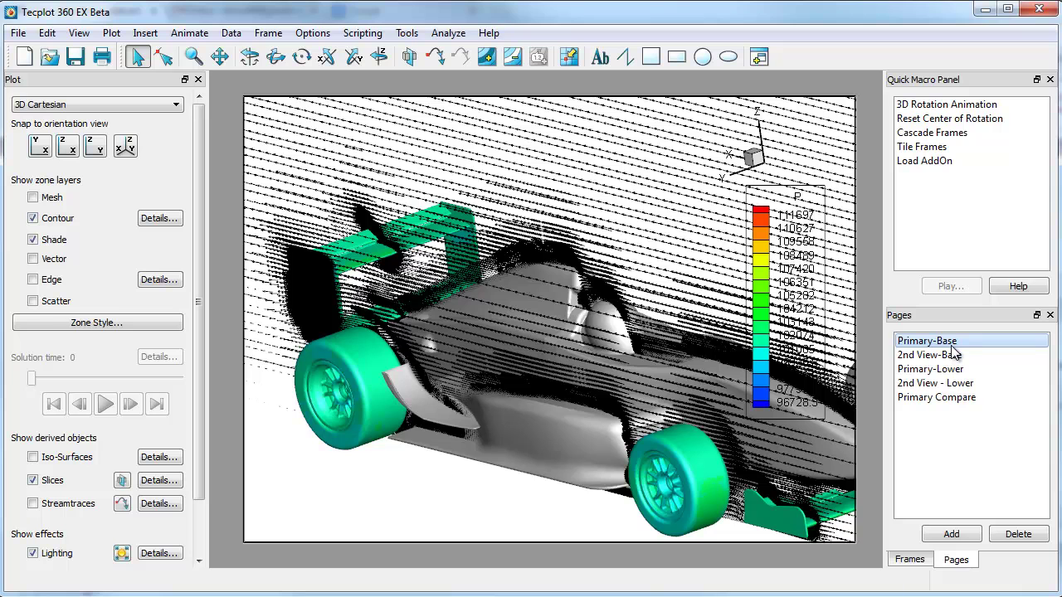
left_click(954, 356)
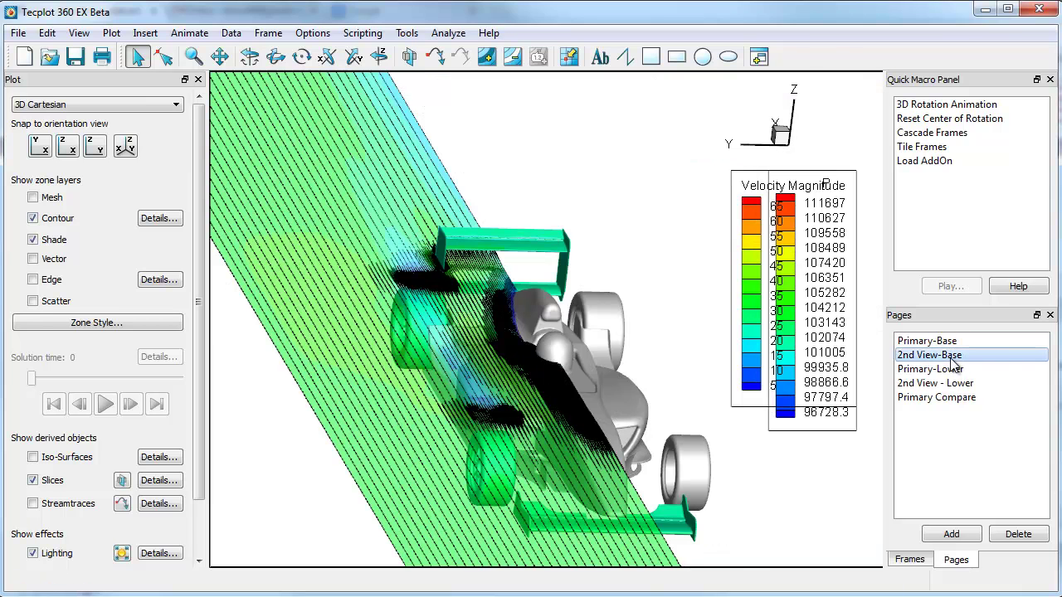
left_click(954, 369)
left_click(954, 383)
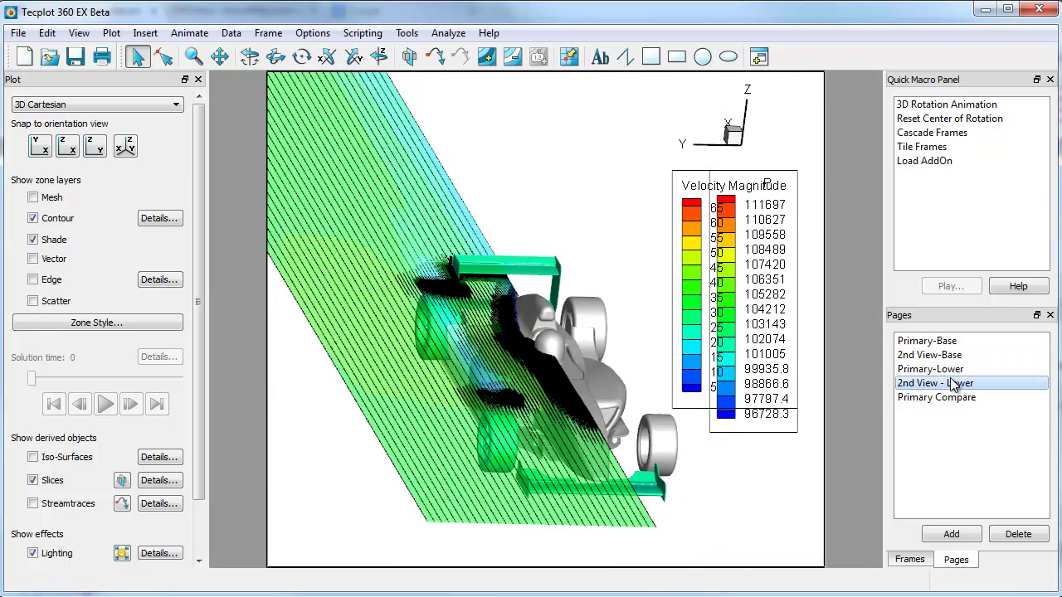
left_click(948, 397)
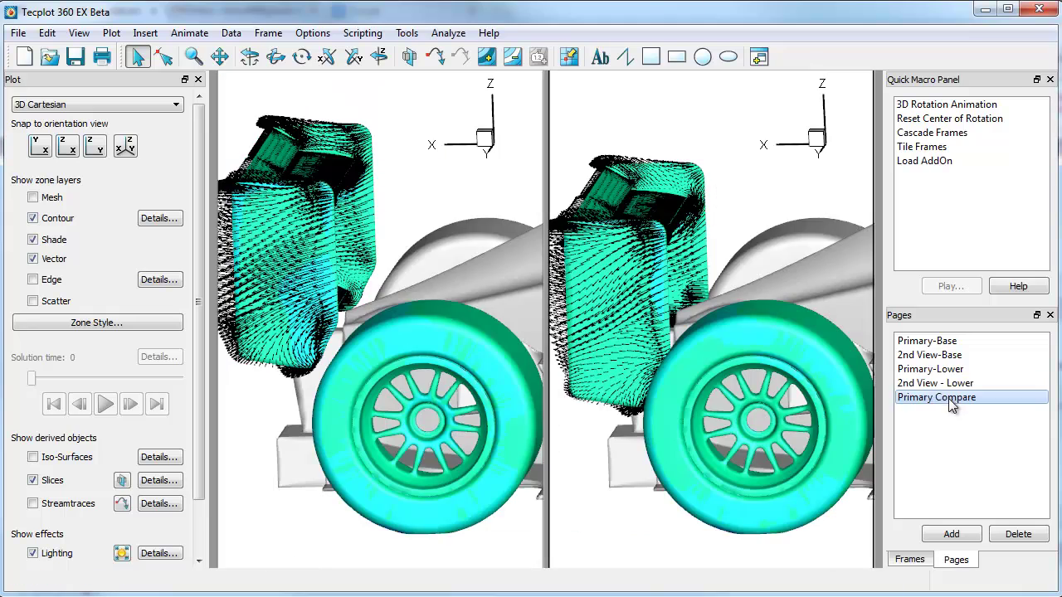
middle_click_drag(832, 405, 655, 455)
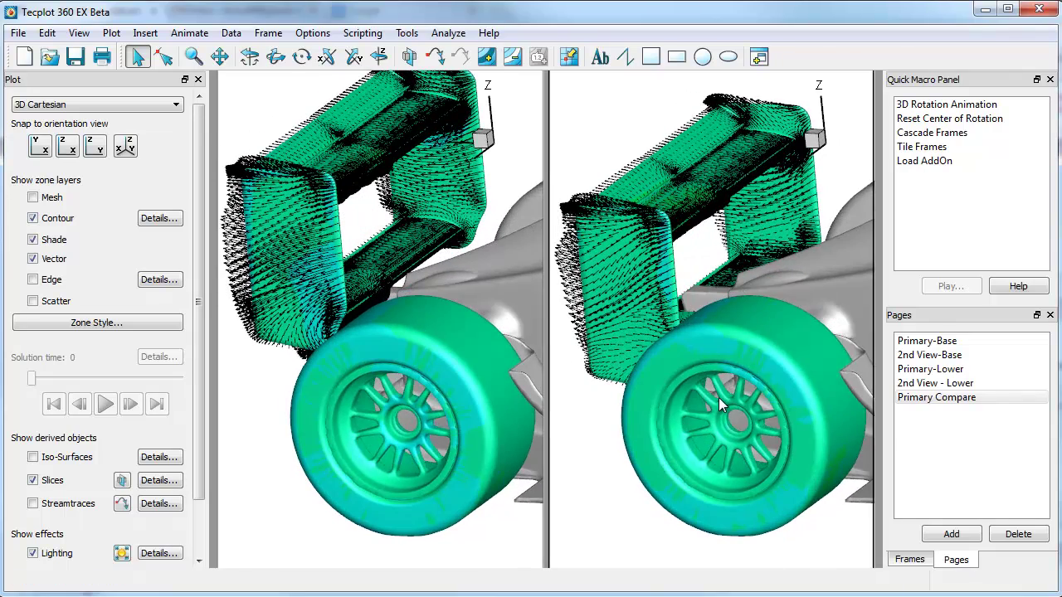
middle_click_drag(719, 397, 740, 367)
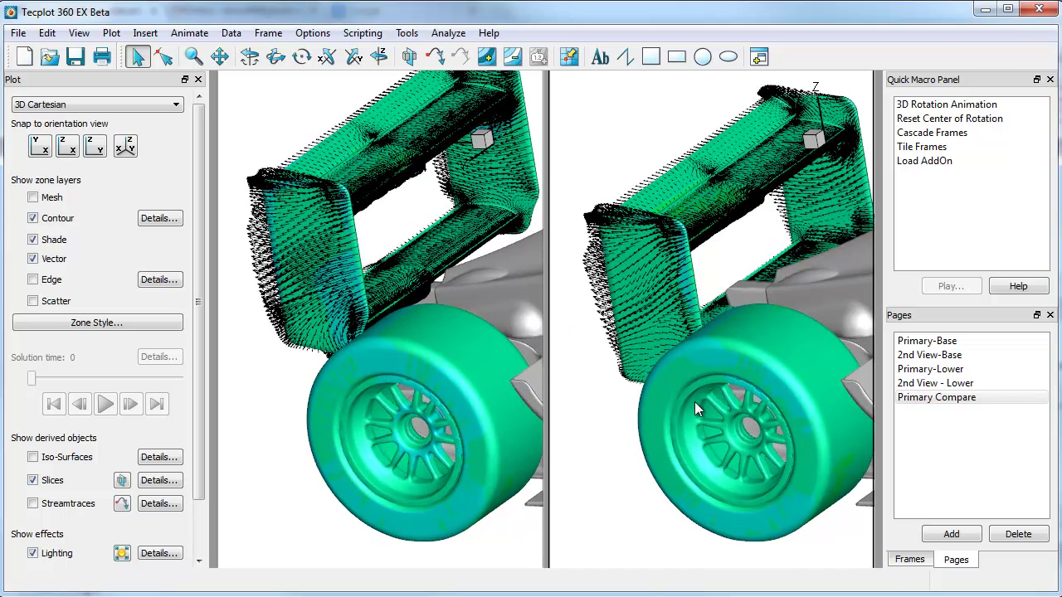